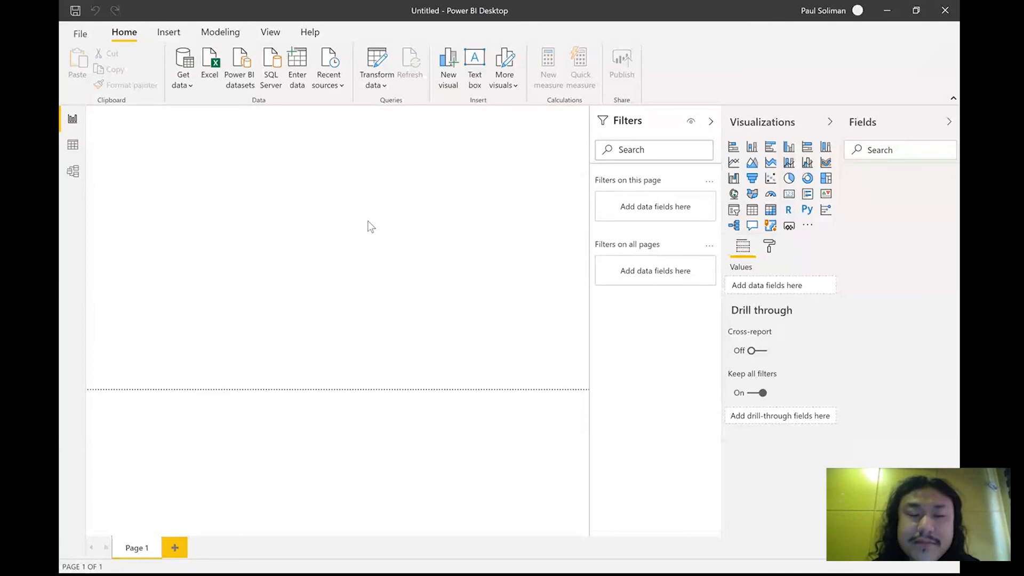
# - Insert a text box and shape it into a wide, shallow banner along the upper edge of the report page
pyautogui.click(155, 35)
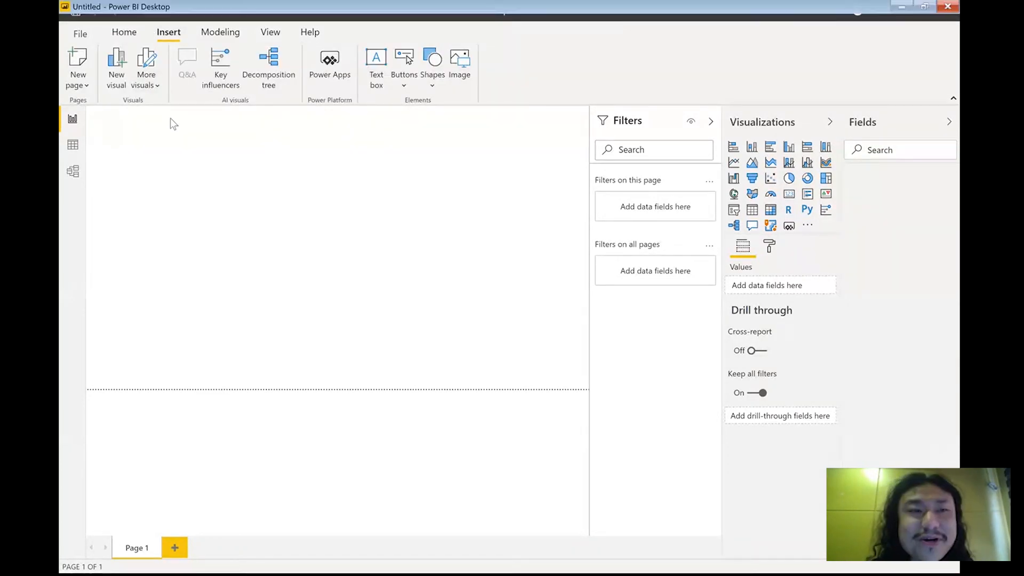
pyautogui.click(368, 64)
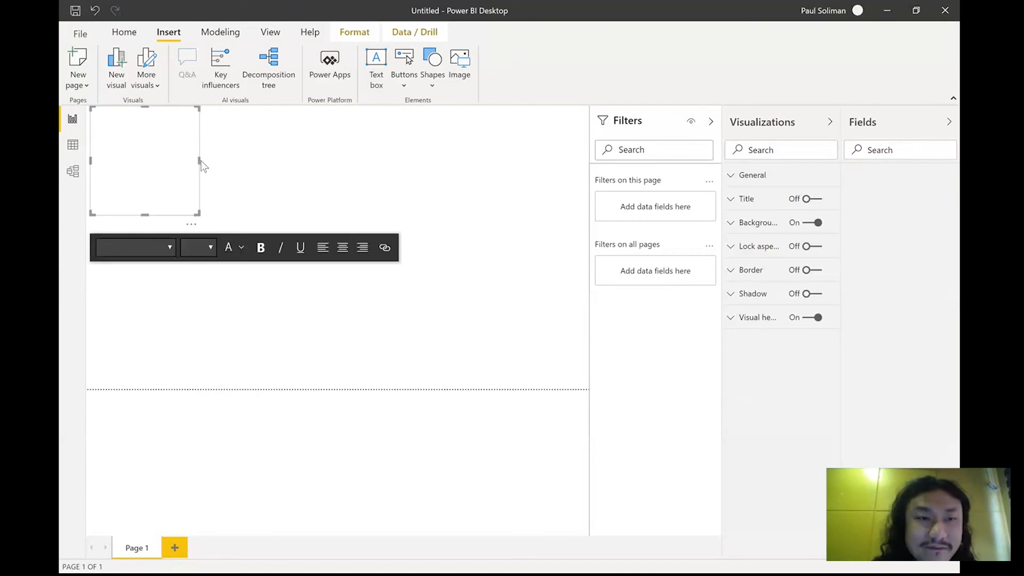
pyautogui.moveTo(199, 161); pyautogui.dragTo(438, 199)
pyautogui.moveTo(294, 211); pyautogui.dragTo(277, 128)
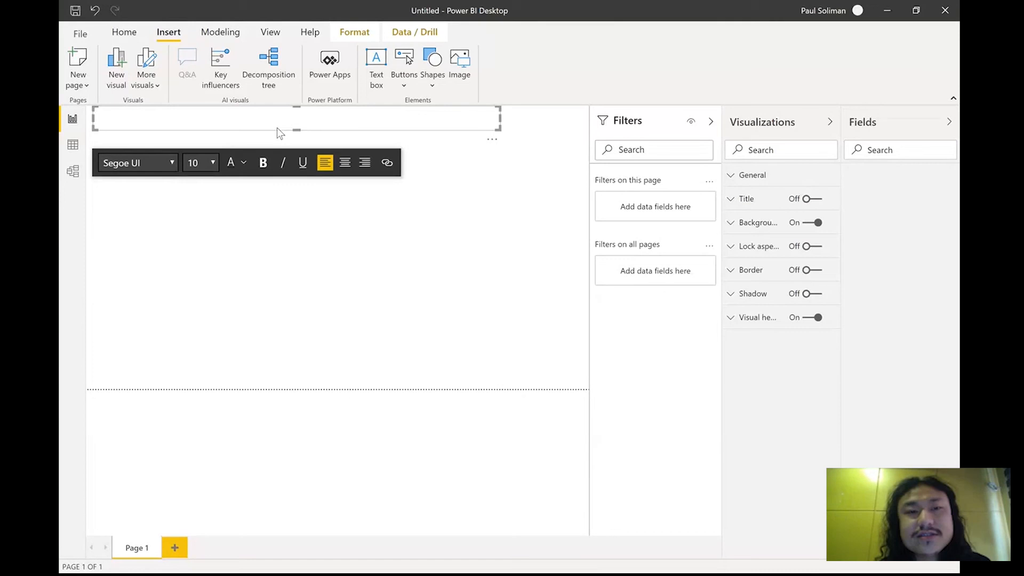
# - Enter the title "Executive Summary - Finance Report" in the text box
pyautogui.write('E')
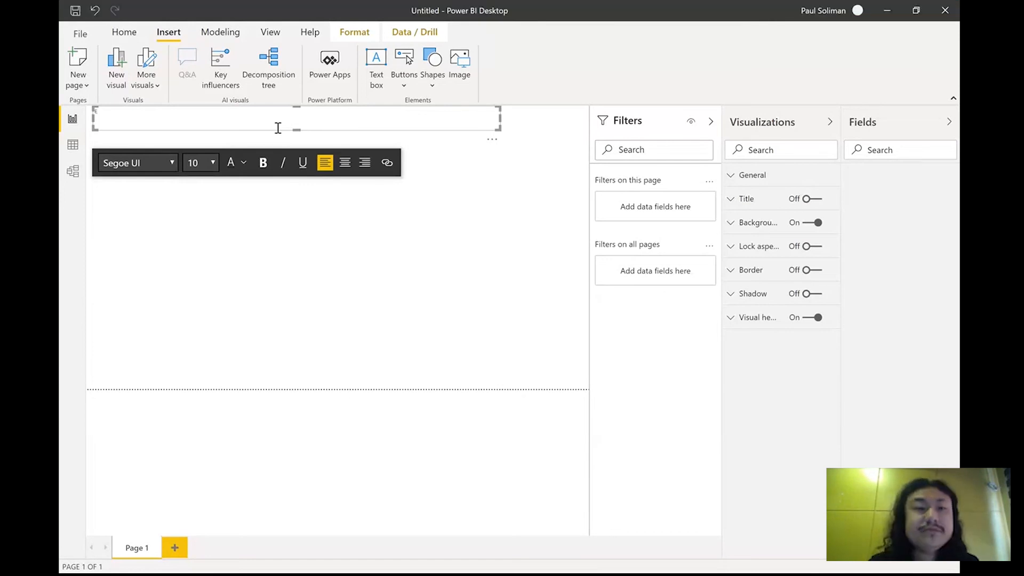
pyautogui.write('xecu')
pyautogui.press('BackSpace')
pyautogui.press('BackSpace')
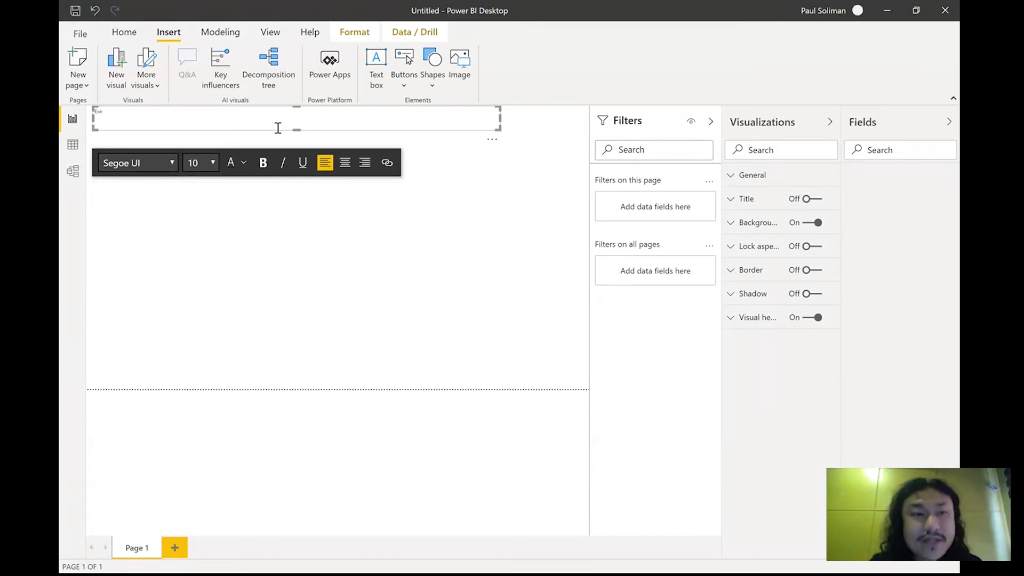
pyautogui.write('ctive')
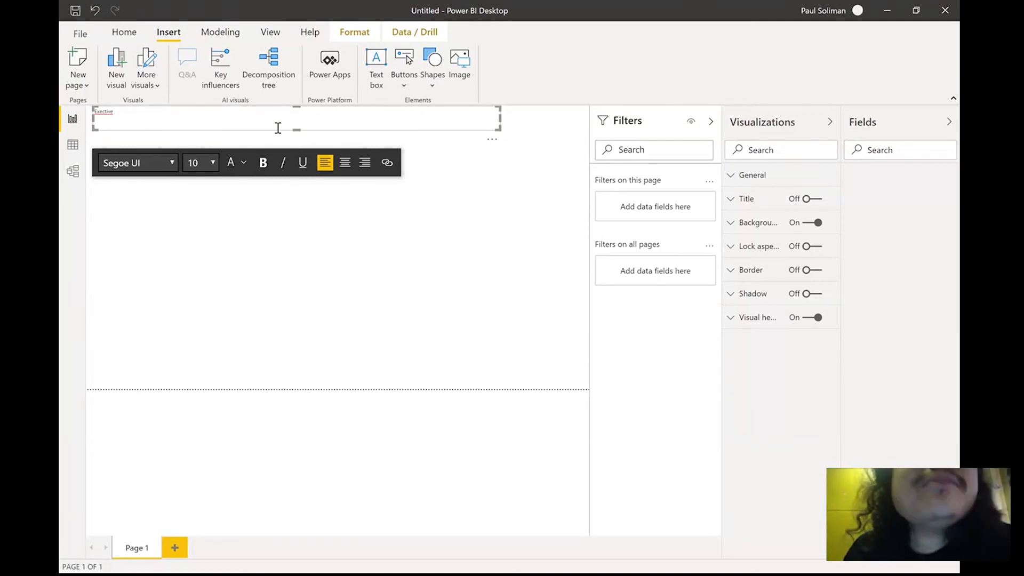
pyautogui.press('BackSpace')
pyautogui.press('BackSpace')
pyautogui.press('BackSpace')
pyautogui.press('BackSpace')
pyautogui.press('BackSpace')
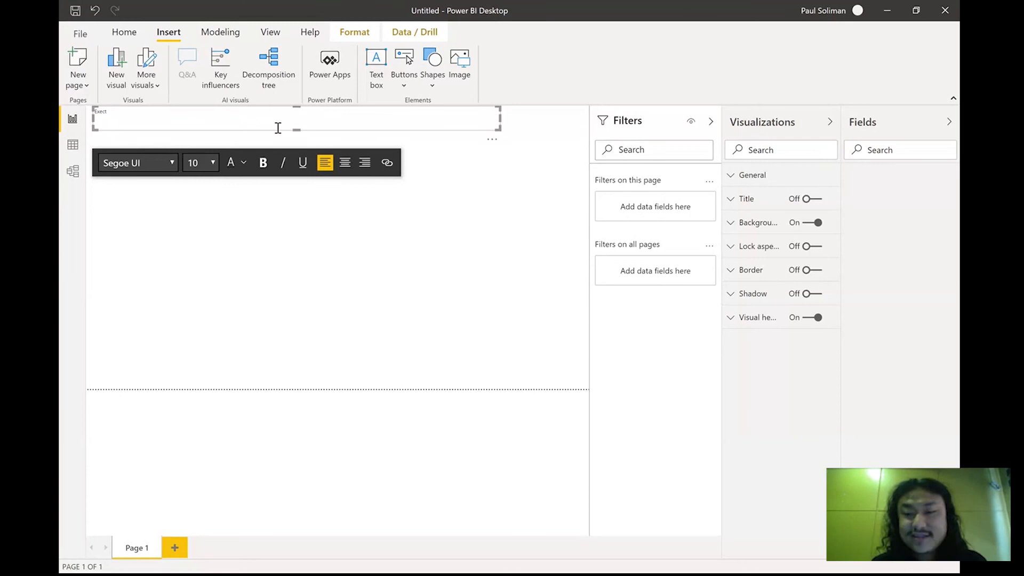
pyautogui.write('utive Da')
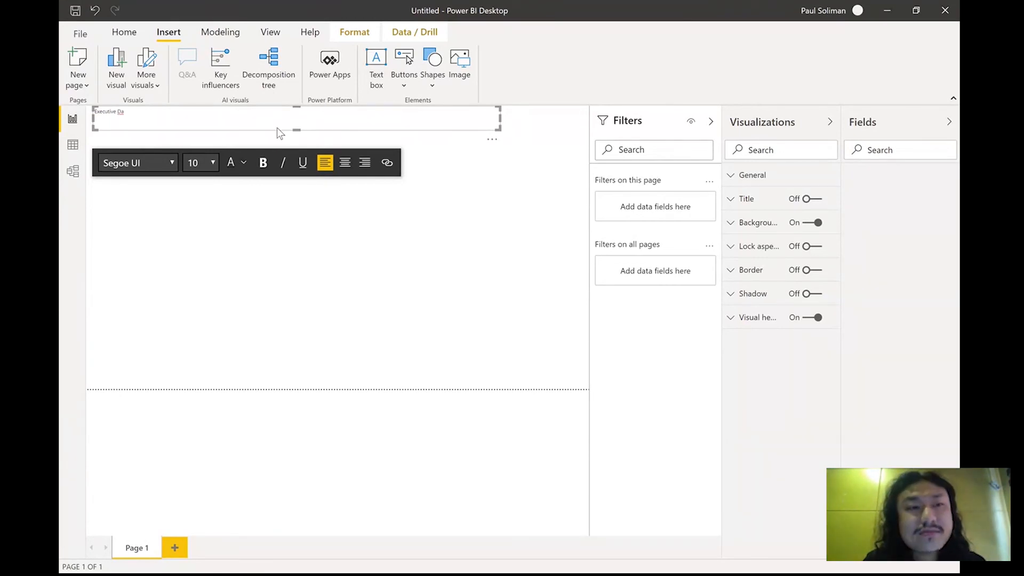
pyautogui.press('BackSpace')
pyautogui.press('BackSpace')
pyautogui.write('Summ')
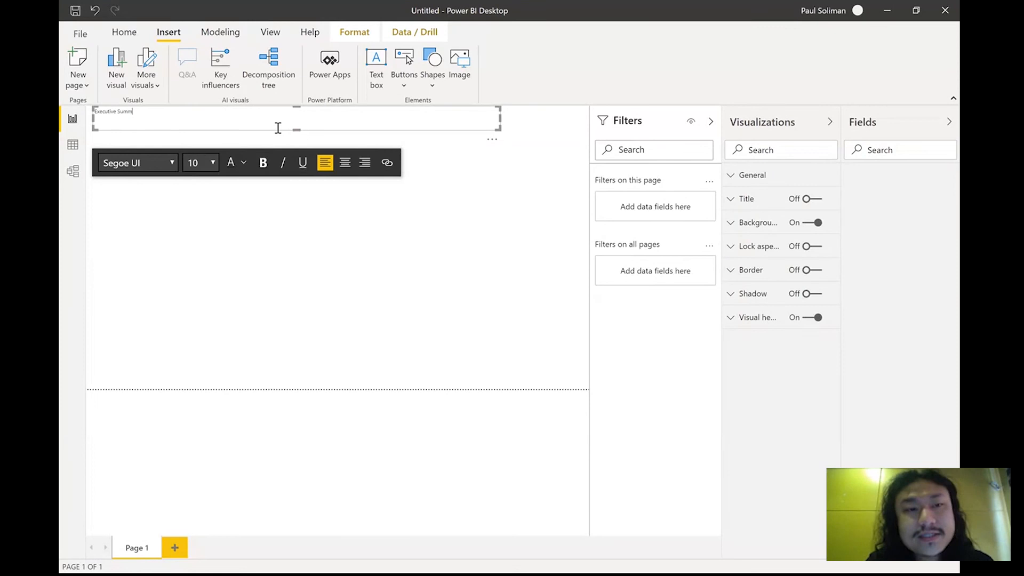
pyautogui.write('ary -- Fi')
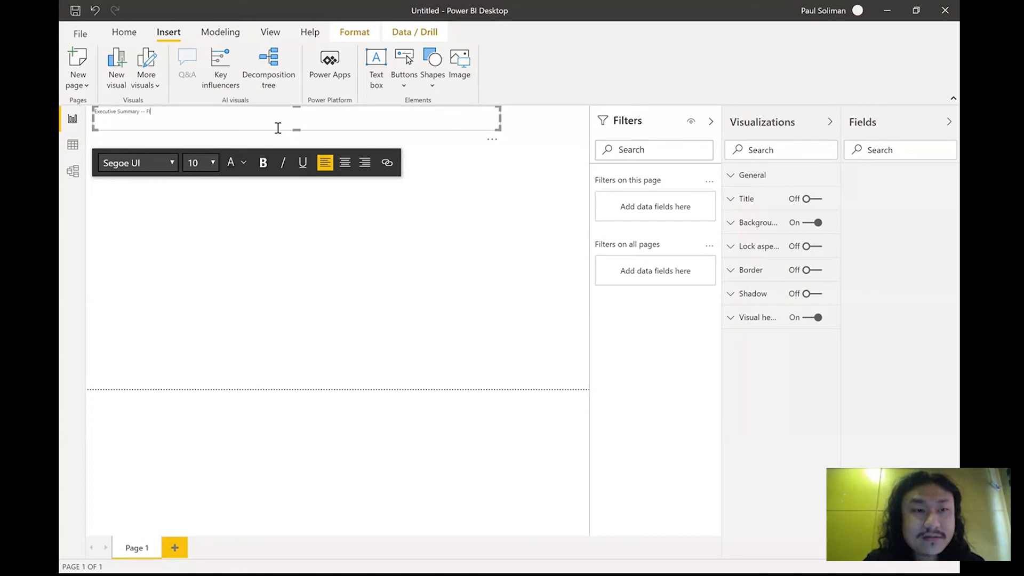
pyautogui.press('BackSpace')
pyautogui.press('BackSpace')
pyautogui.press('BackSpace')
pyautogui.press('BackSpace')
pyautogui.write(' Financ')
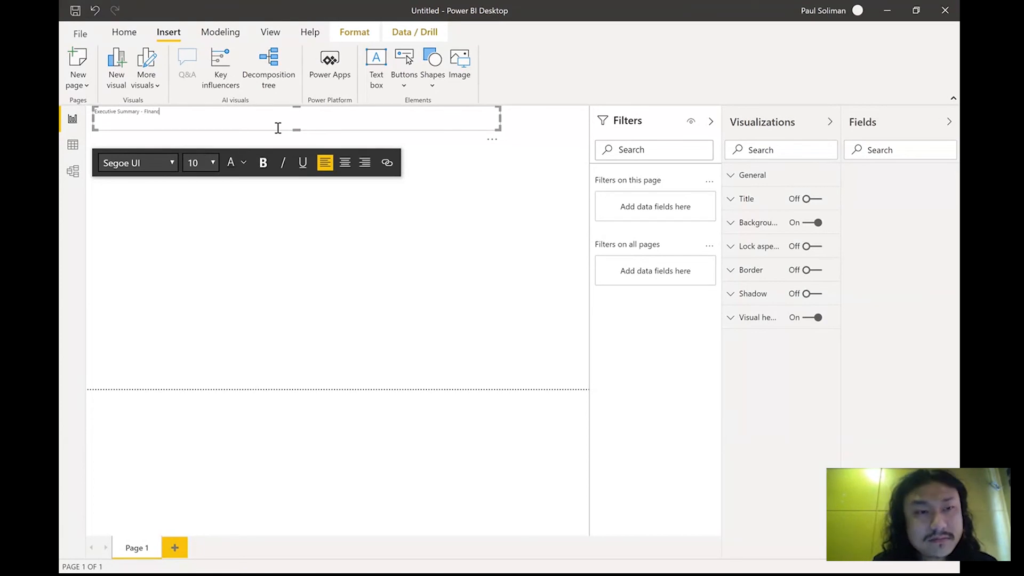
pyautogui.press('BackSpace')
pyautogui.press('BackSpace')
pyautogui.press('BackSpace')
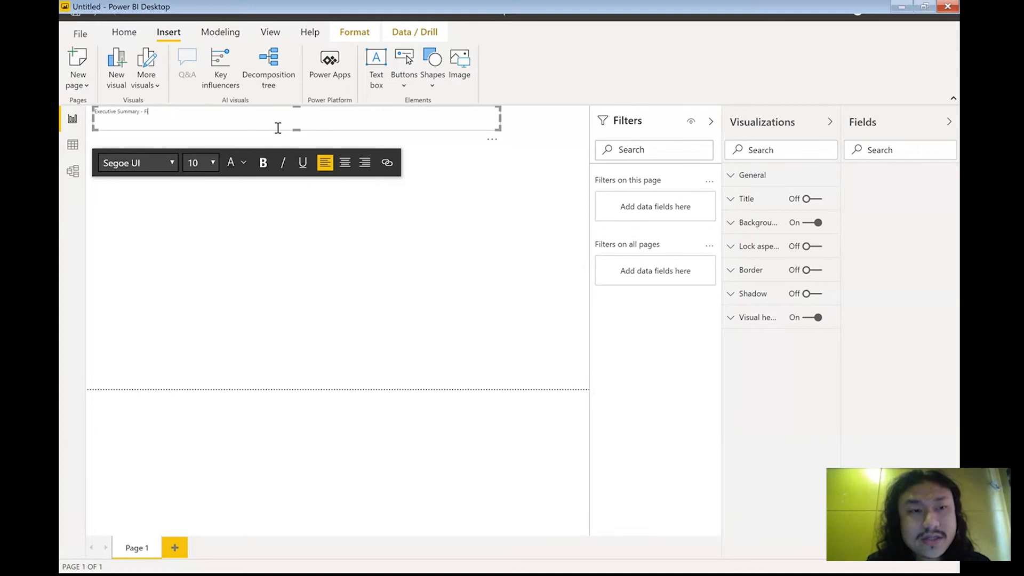
pyautogui.write('ance Report')
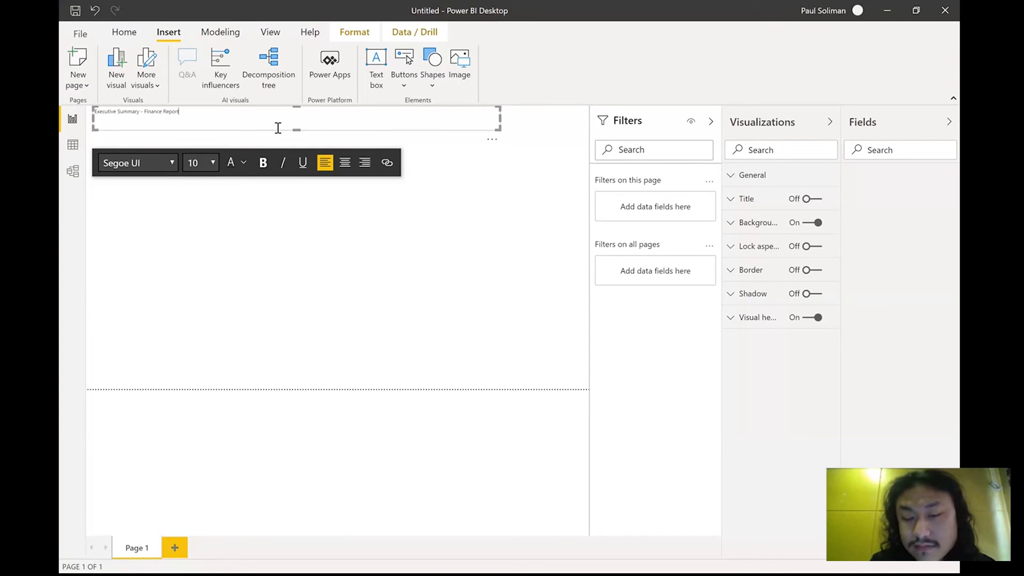
# - Set the whole report title to font size 28 and deselect the text box
pyautogui.moveTo(277, 127); pyautogui.dragTo(75, 136)
pyautogui.click(244, 170)
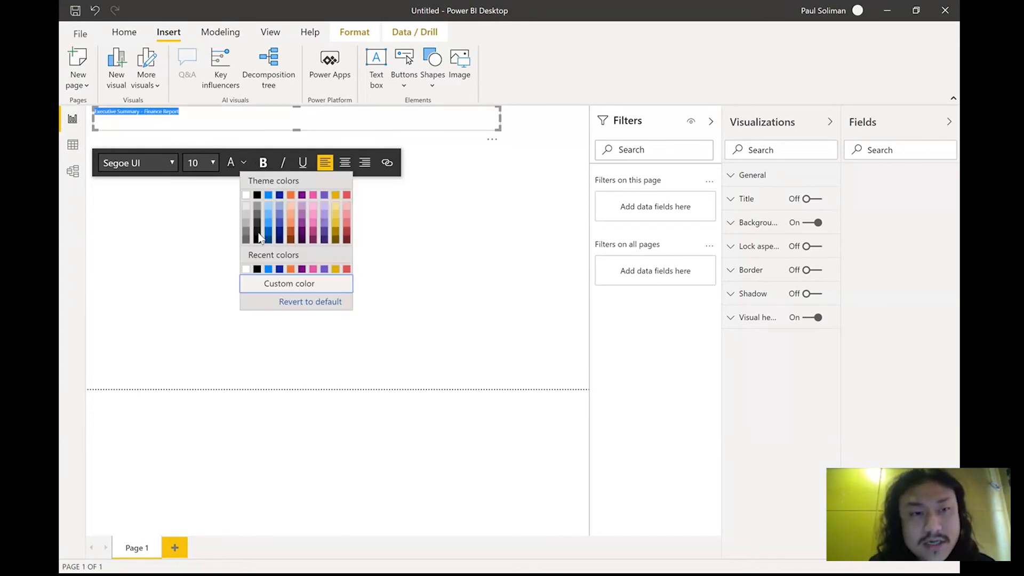
pyautogui.click(229, 161)
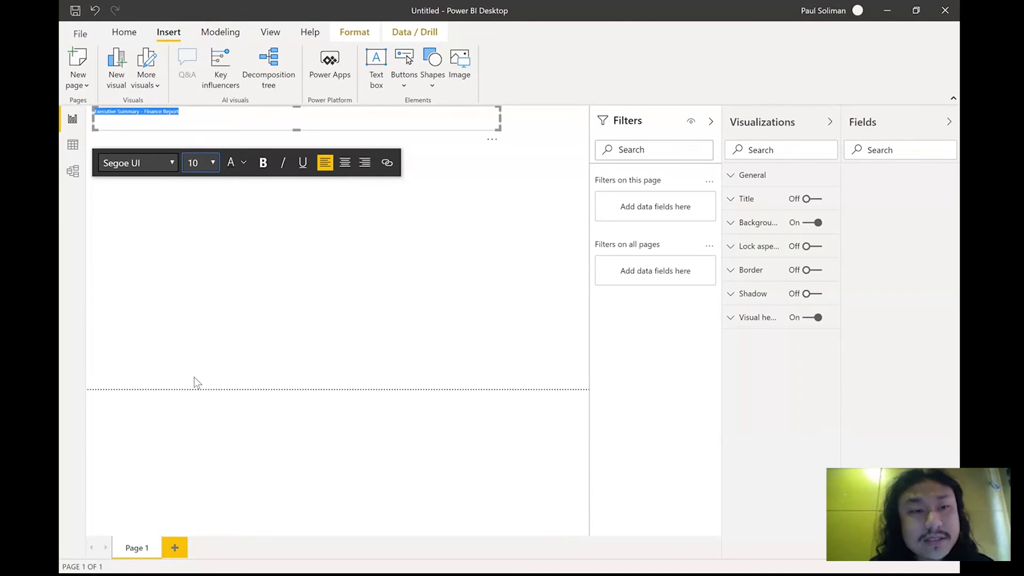
pyautogui.write('28')
pyautogui.press('Return')
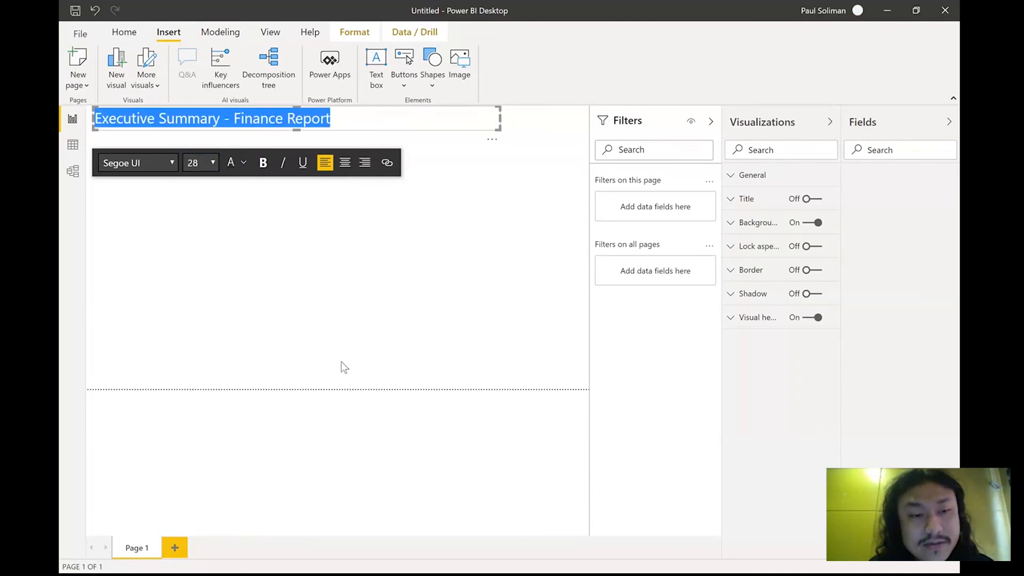
pyautogui.click(465, 172)
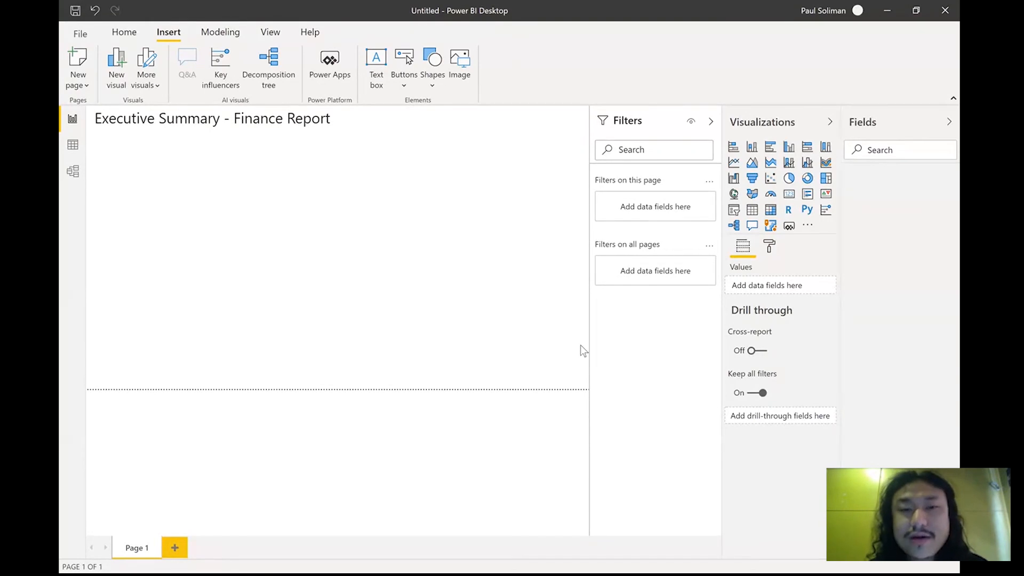
pyautogui.click(133, 33)
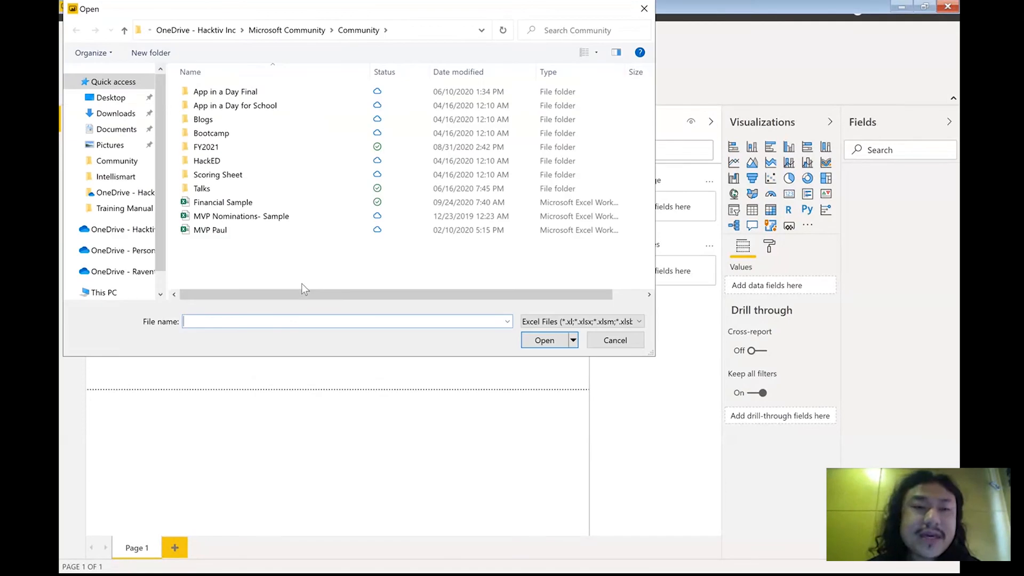
pyautogui.click(227, 204)
pyautogui.click(617, 300)
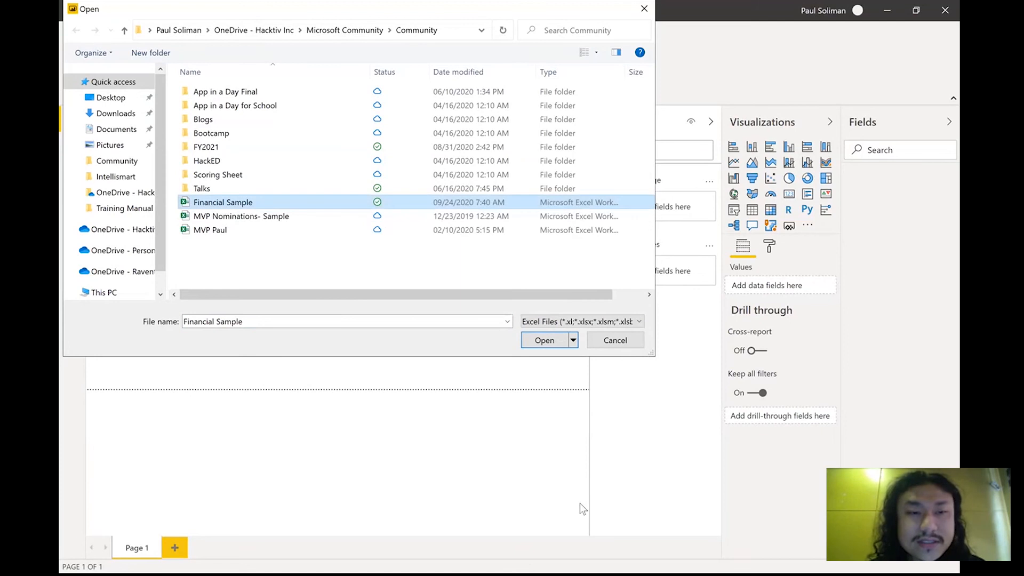
pyautogui.click(615, 341)
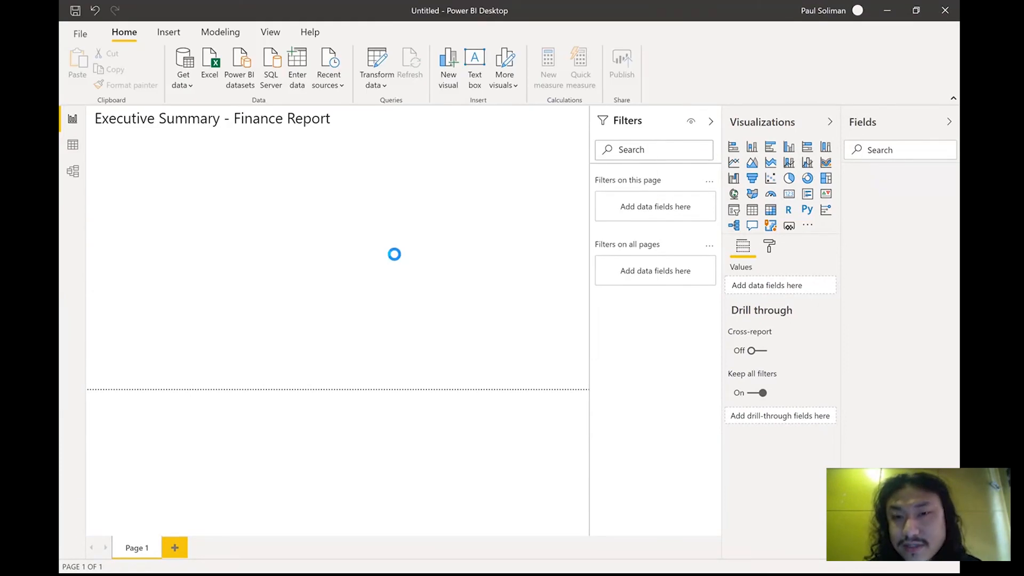
# - Examine the available data source connectors, including those in the Online Services category
pyautogui.click(184, 66)
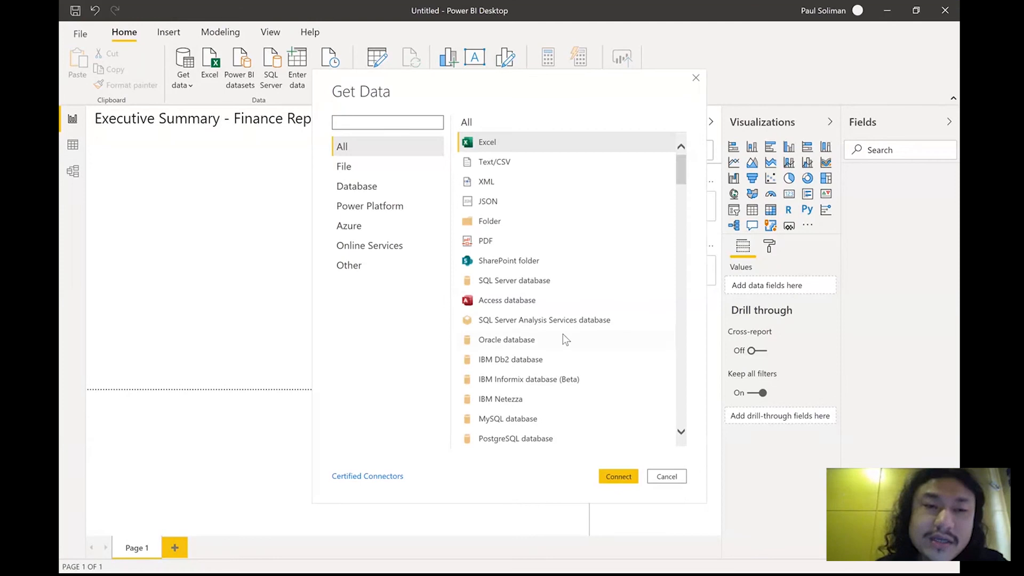
pyautogui.scroll(-10, 562, 334)
pyautogui.scroll(4, 533, 320)
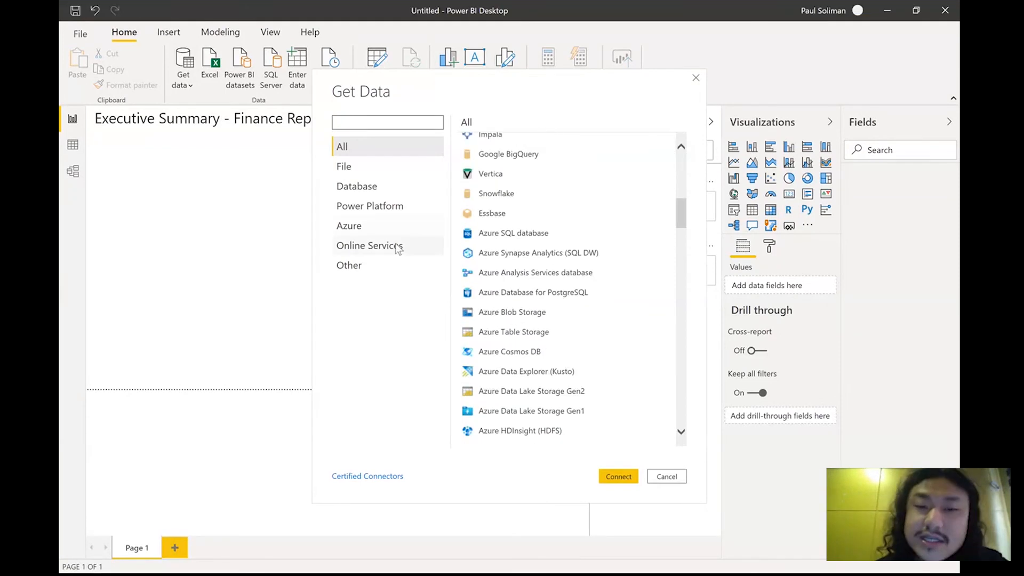
pyautogui.click(370, 245)
pyautogui.scroll(5, 582, 290)
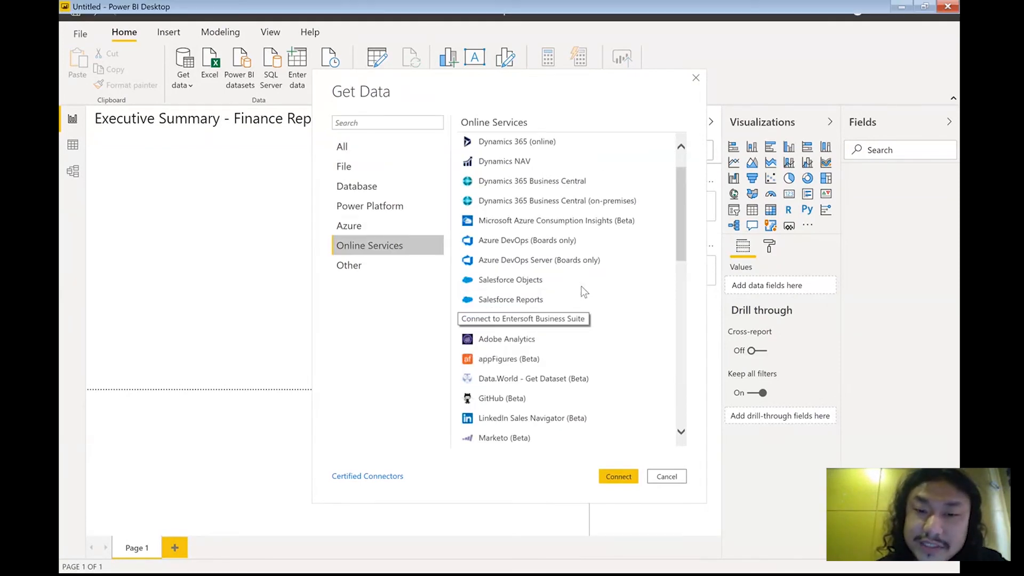
pyautogui.scroll(-4, 584, 291)
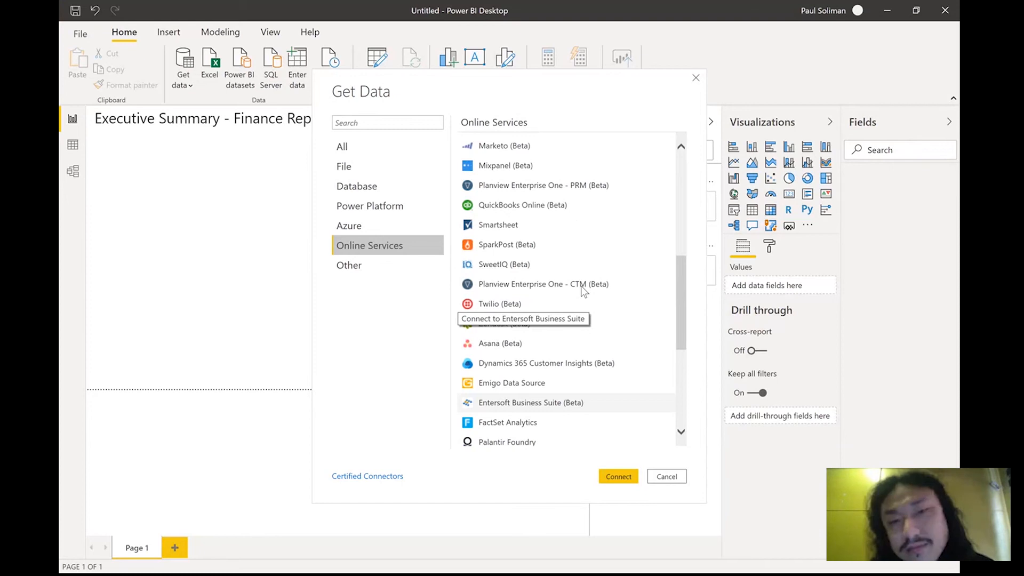
pyautogui.scroll(-4, 582, 290)
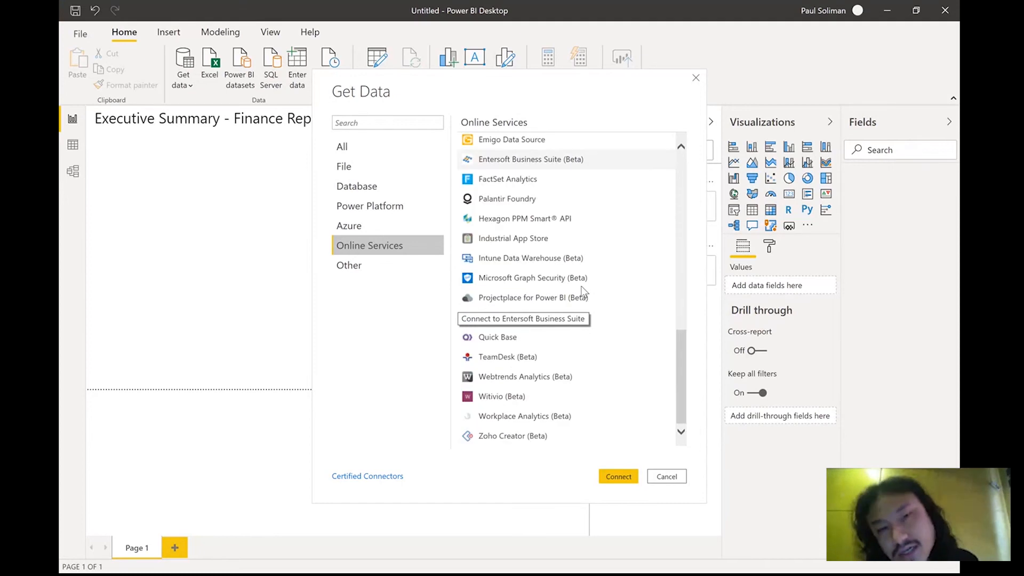
pyautogui.scroll(8, 580, 285)
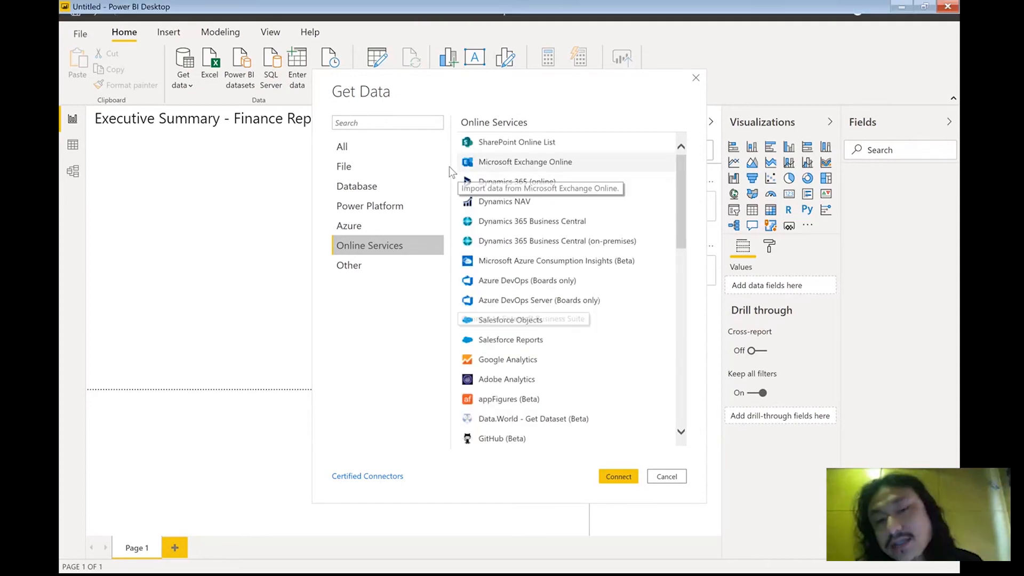
# - Connect to the Financial Sample Excel workbook, choose its financials table and open it for transforming in Power Query Editor
pyautogui.click(359, 149)
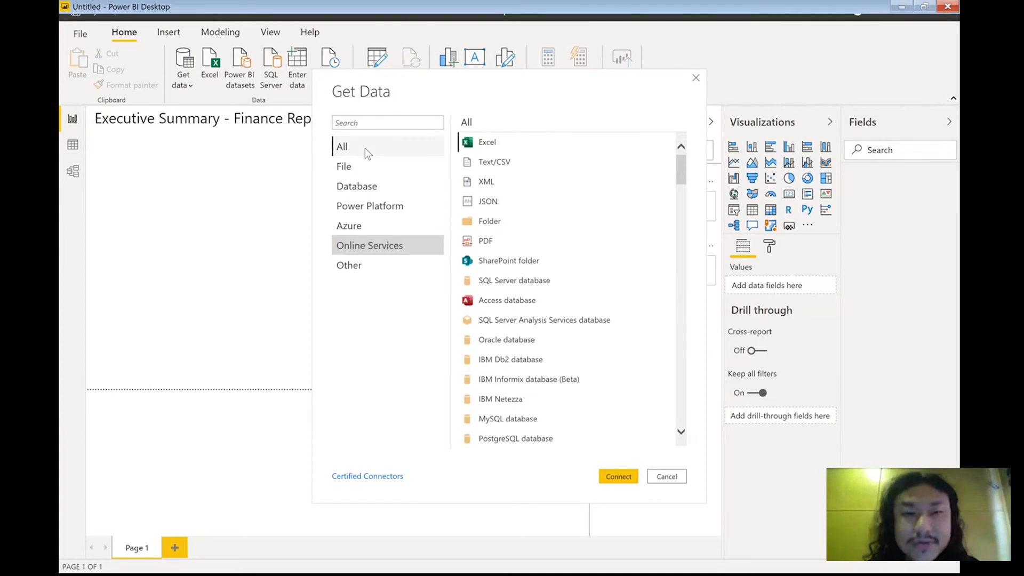
pyautogui.doubleClick(520, 142)
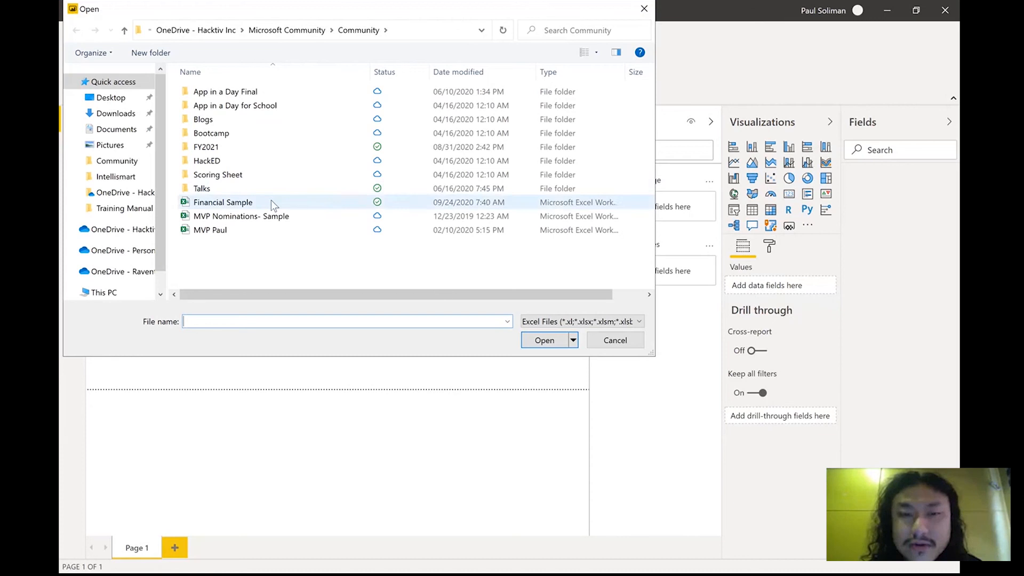
pyautogui.doubleClick(271, 202)
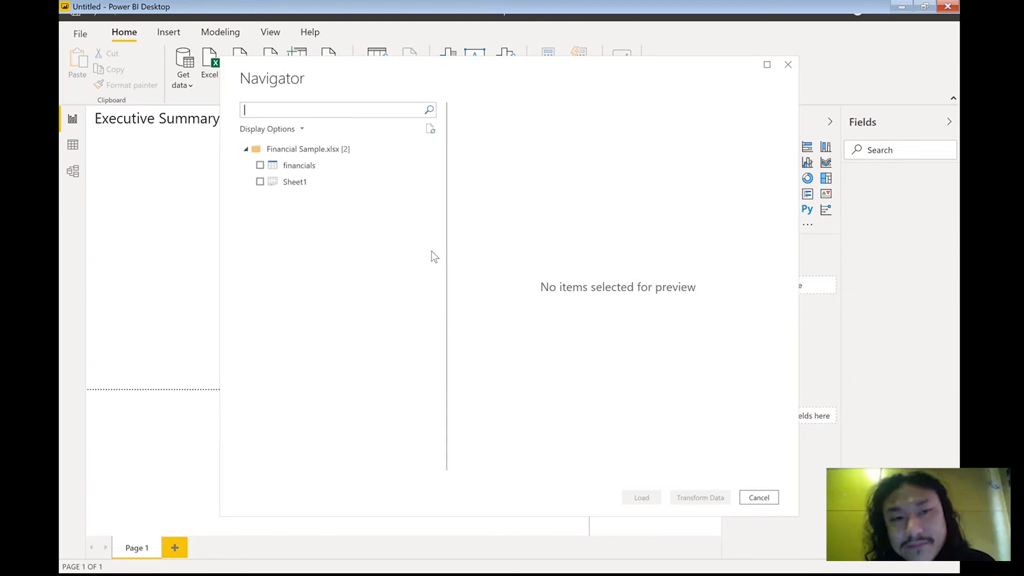
pyautogui.click(260, 166)
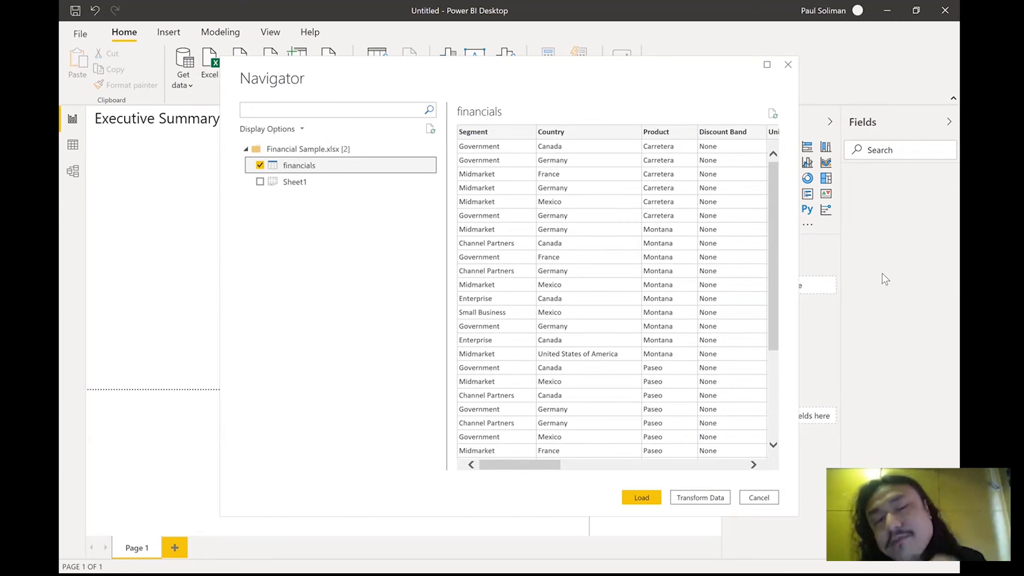
pyautogui.click(696, 498)
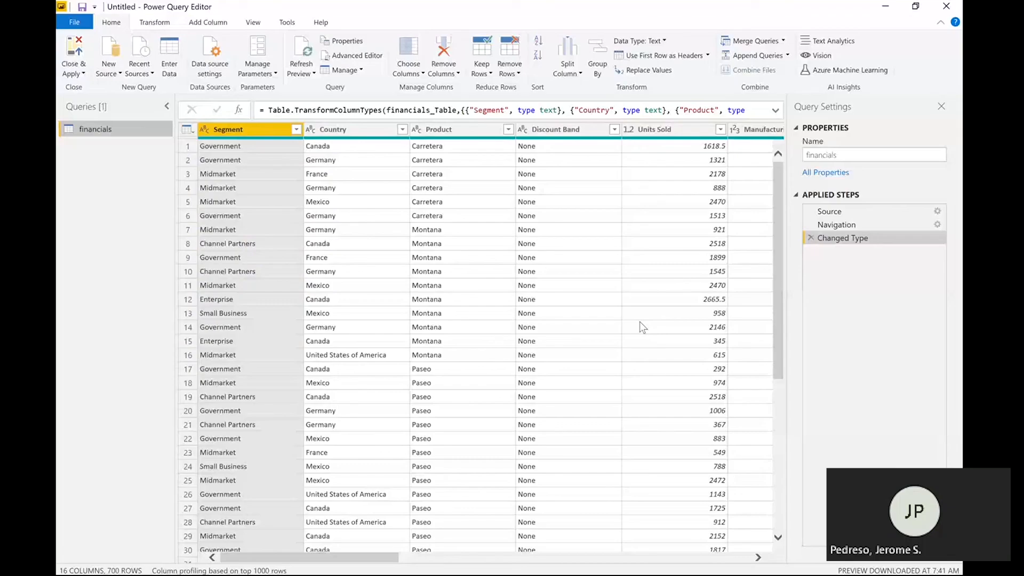
# - Examine the columns of the financials table and the values in the Units Sold column
pyautogui.hscroll(10, 639, 322)
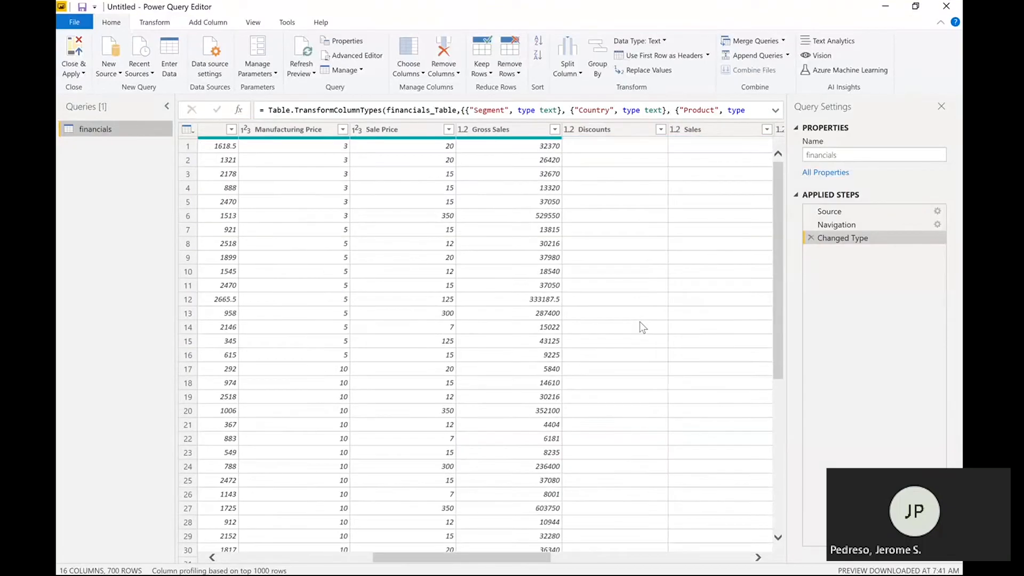
pyautogui.hscroll(-10, 434, 298)
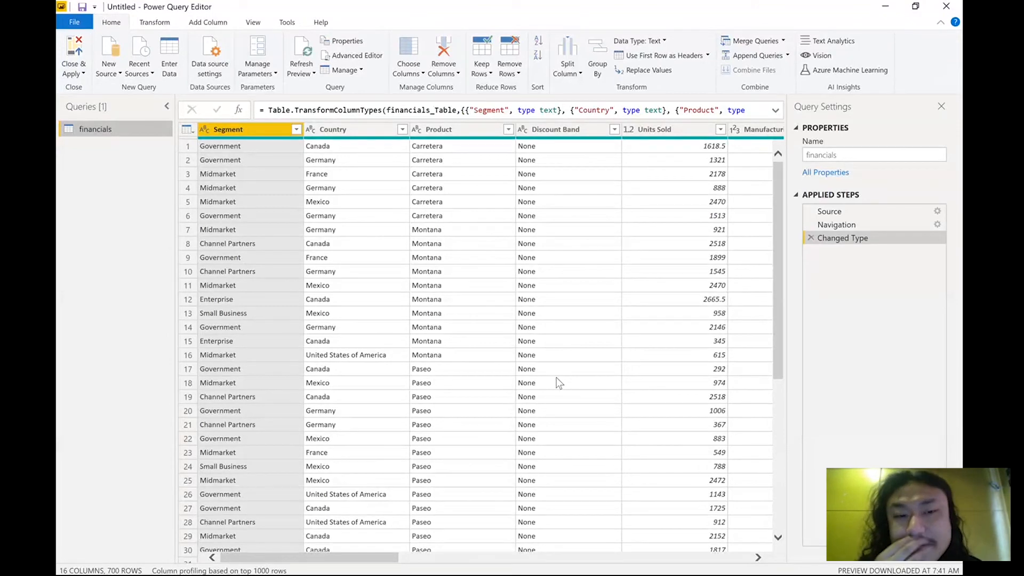
pyautogui.hscroll(5, 555, 305)
pyautogui.click(457, 133)
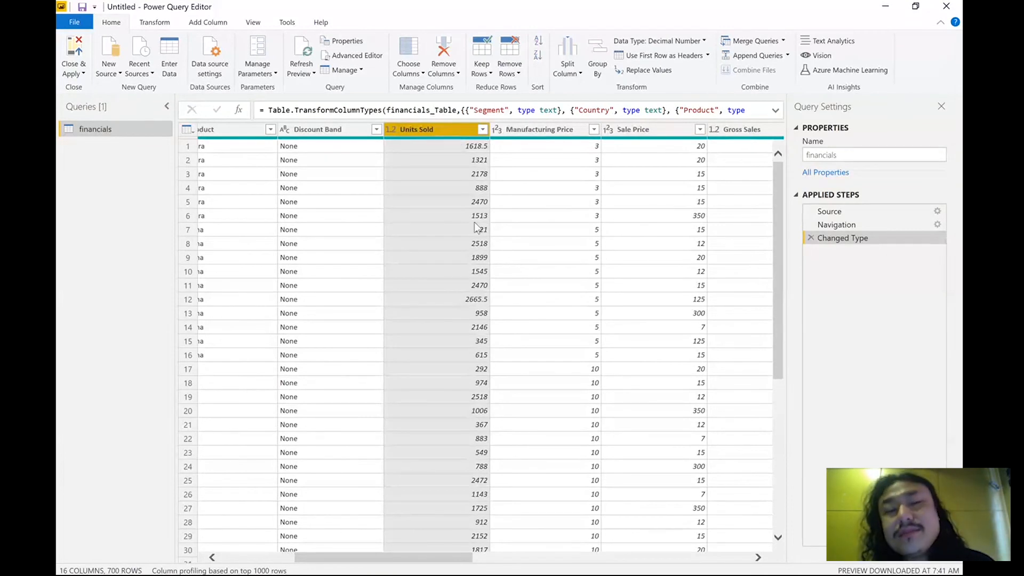
pyautogui.scroll(-12, 464, 407)
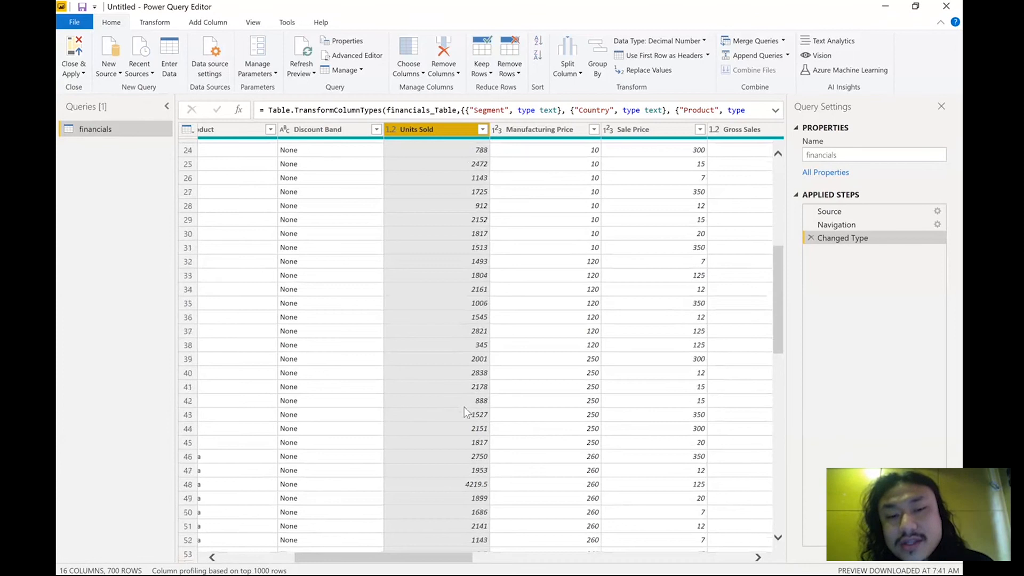
# - Change the Units Sold column's data type to Whole Number, replacing the existing type conversion
pyautogui.scroll(-11, 464, 407)
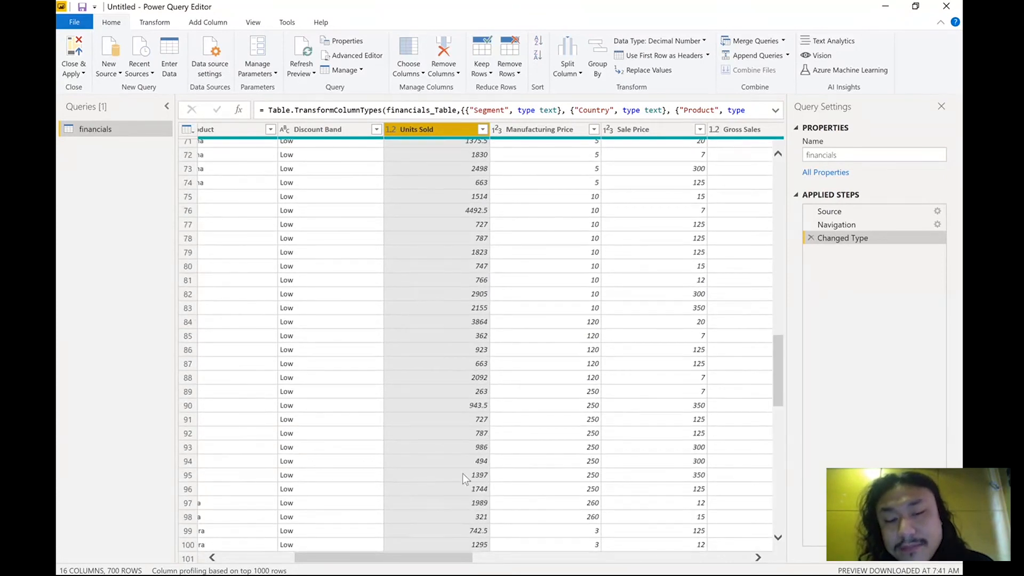
pyautogui.scroll(20, 462, 473)
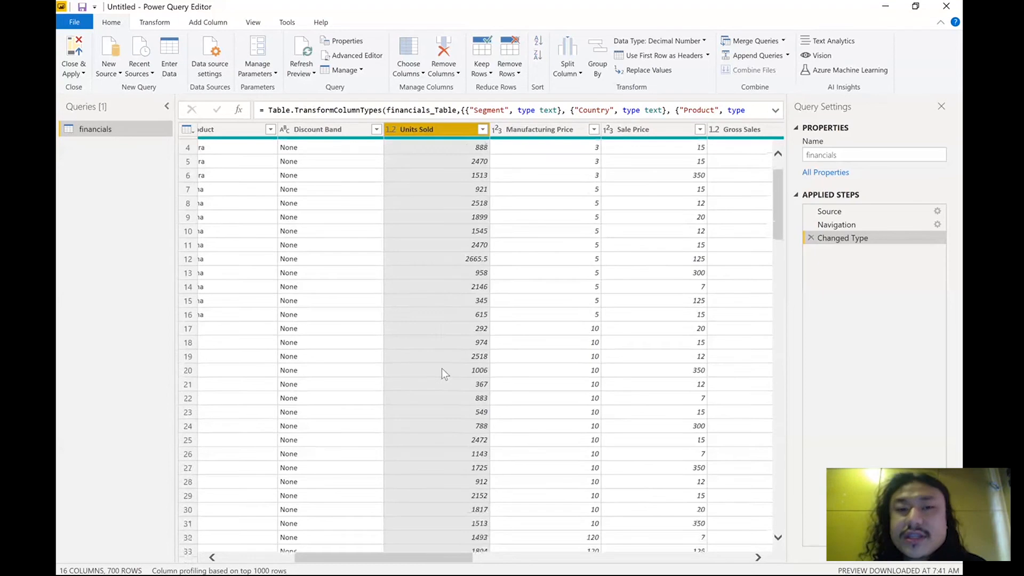
pyautogui.scroll(1, 454, 286)
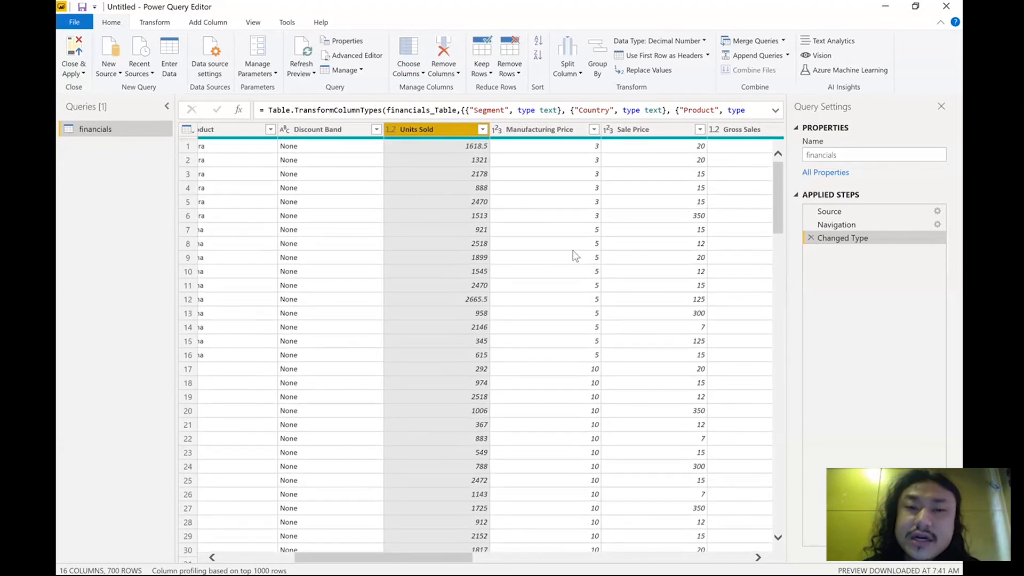
pyautogui.click(684, 47)
pyautogui.click(665, 84)
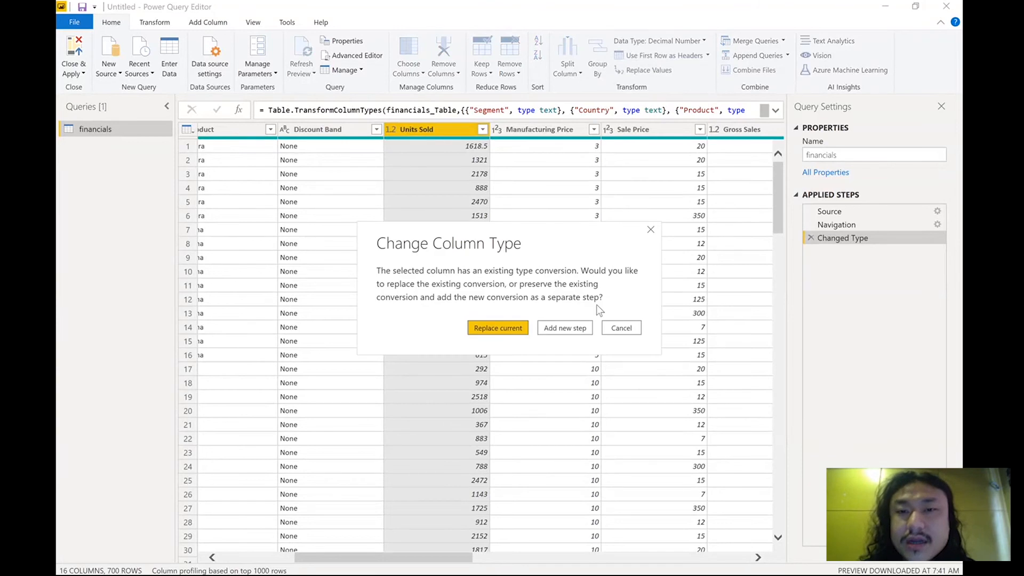
pyautogui.click(500, 327)
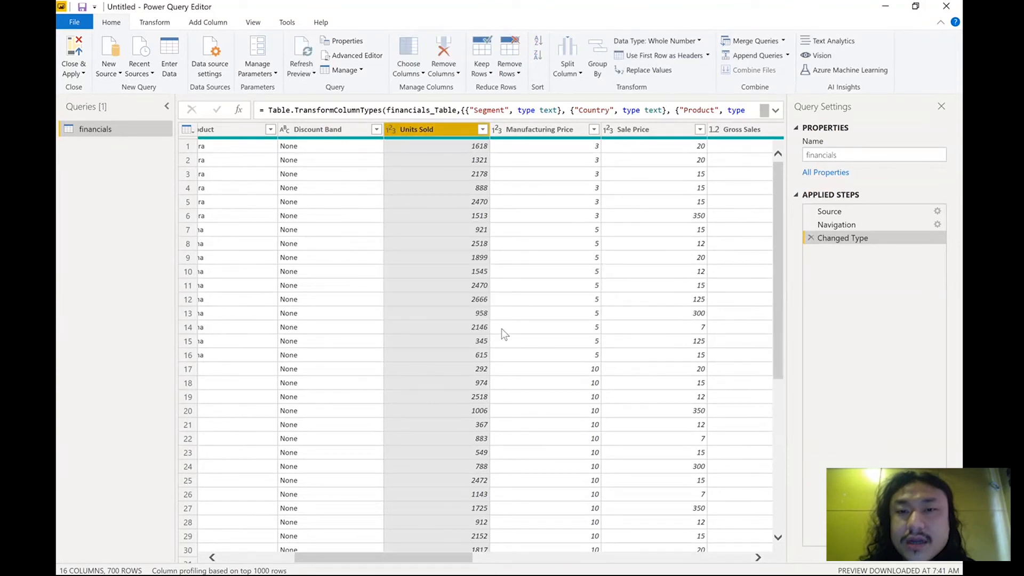
# - Examine the converted values down the Units Sold column
pyautogui.scroll(-2, 501, 328)
pyautogui.scroll(-12, 464, 373)
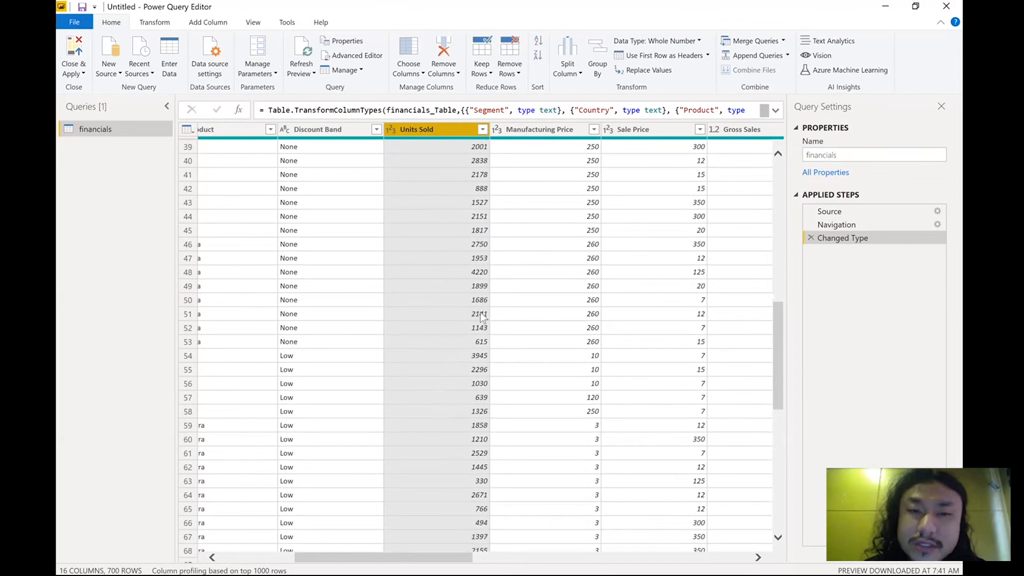
pyautogui.scroll(-4, 458, 360)
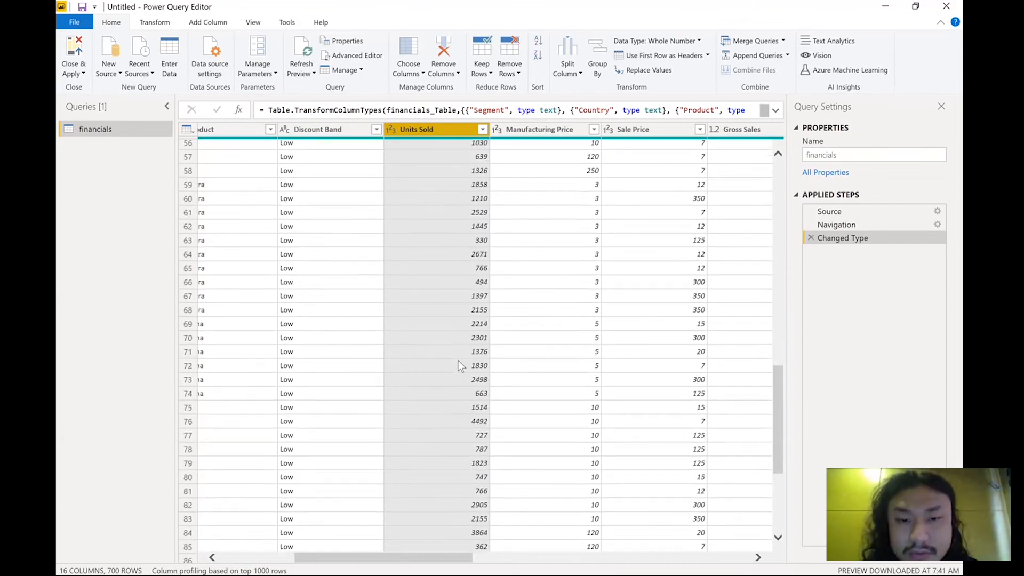
pyautogui.scroll(12, 459, 372)
pyautogui.scroll(-15, 457, 417)
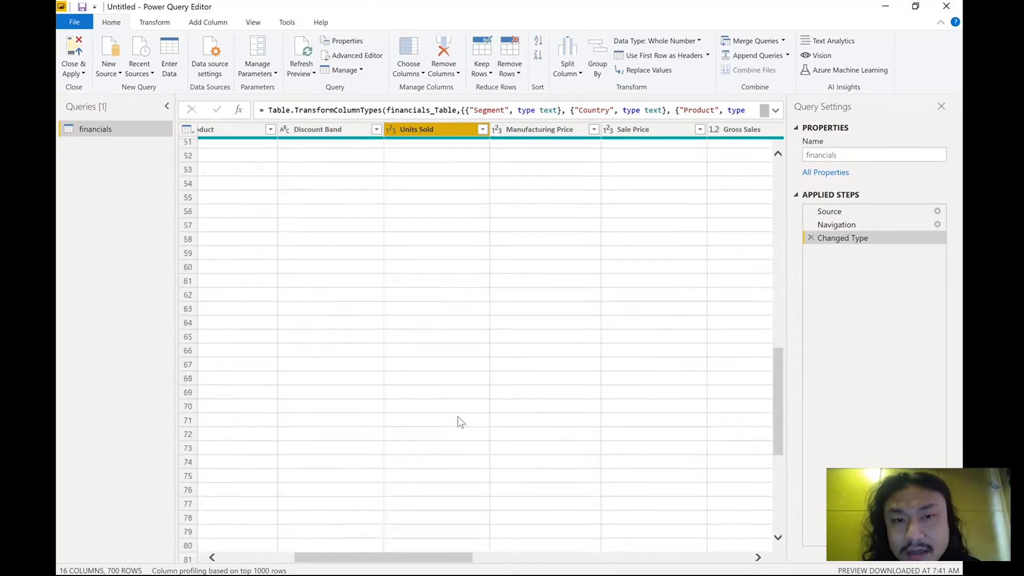
pyautogui.scroll(-6, 458, 416)
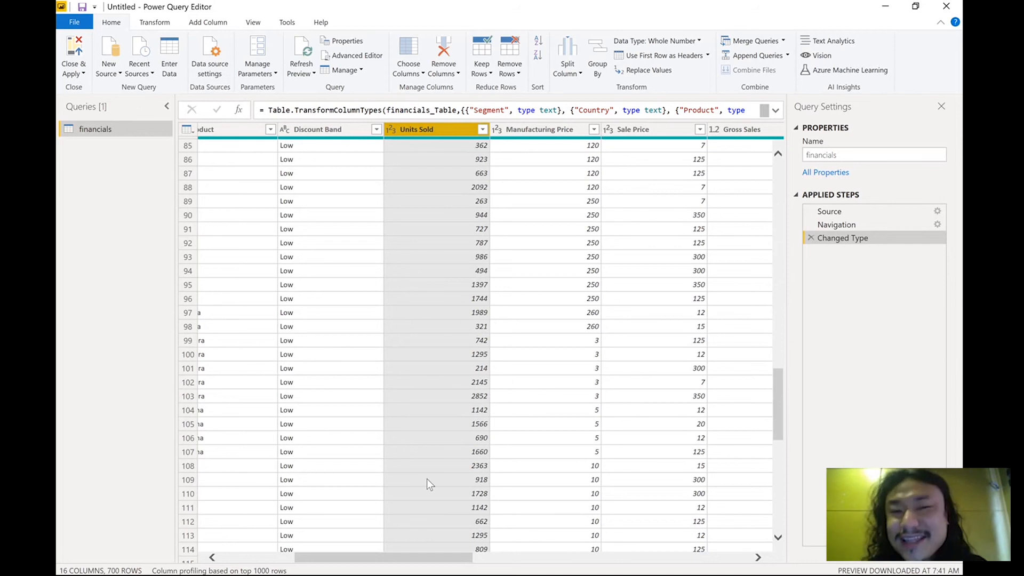
pyautogui.scroll(-6, 463, 411)
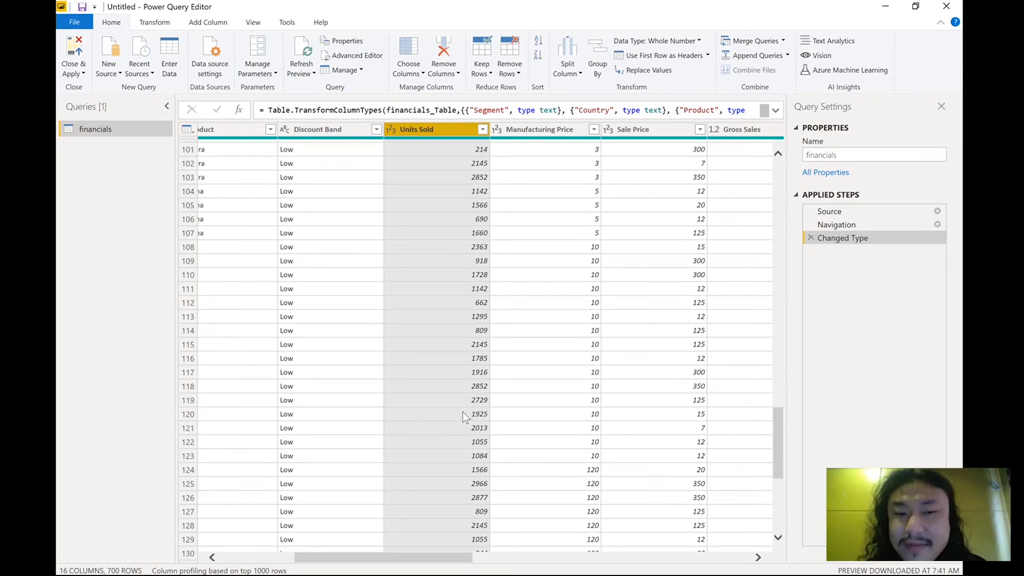
pyautogui.scroll(-6, 462, 411)
pyautogui.scroll(6, 463, 412)
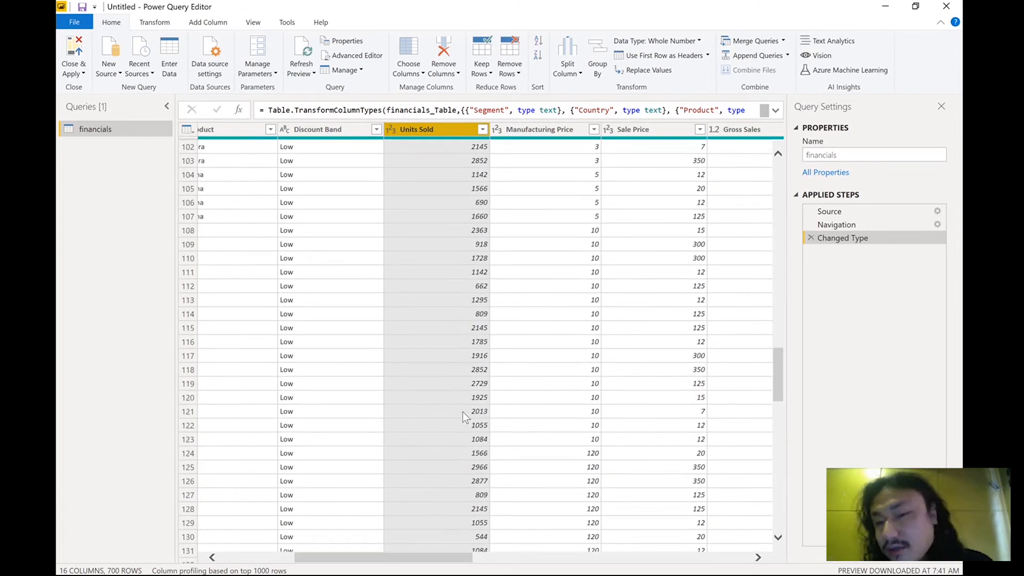
pyautogui.scroll(5, 463, 416)
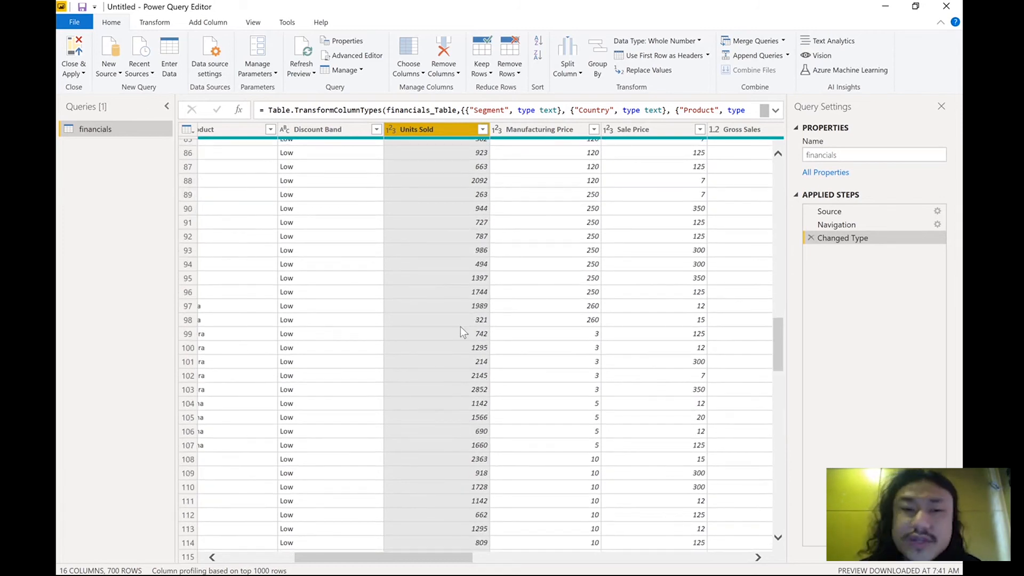
pyautogui.hotkey('alt', 'Tab')
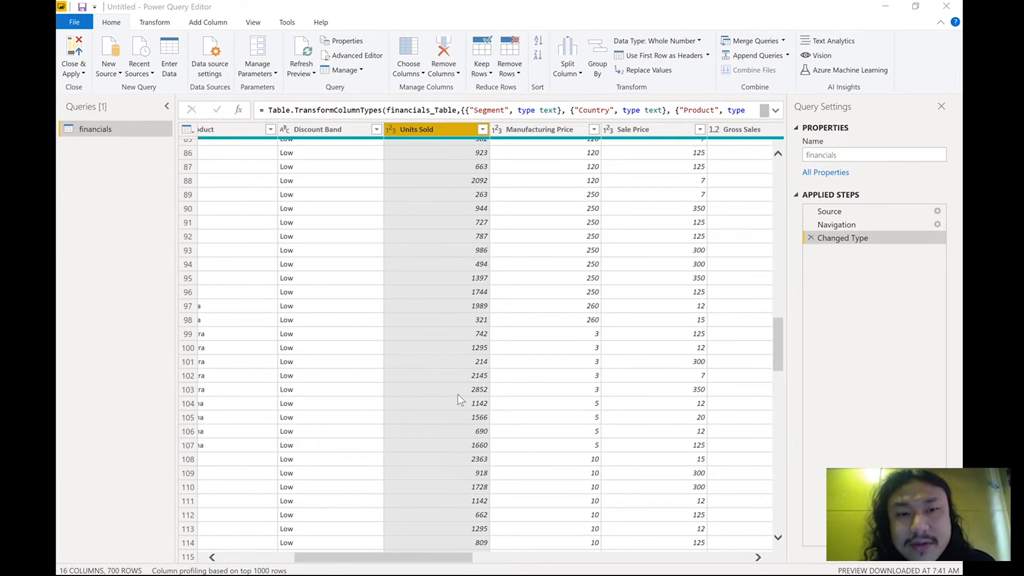
pyautogui.hotkey('alt', 'Tab')
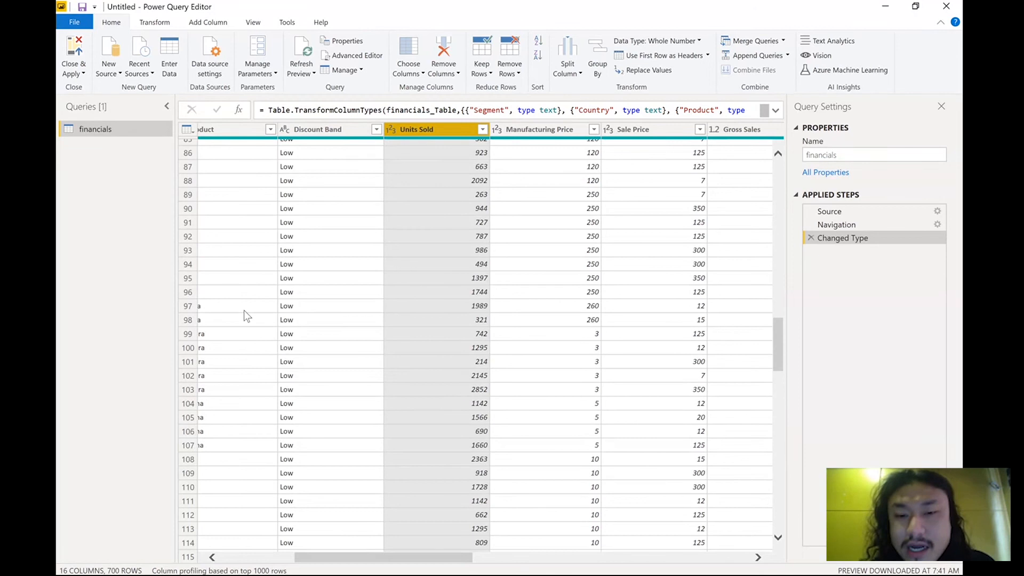
# - Convert the text in the Segment column to uppercase
pyautogui.hscroll(-3, 244, 309)
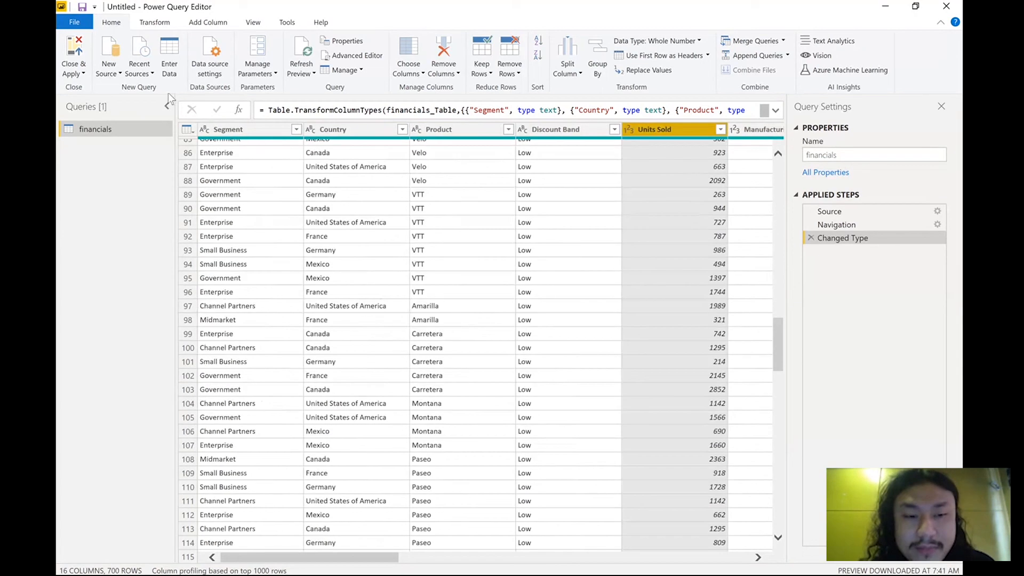
pyautogui.click(257, 129)
pyautogui.hotkey('alt', 'Tab')
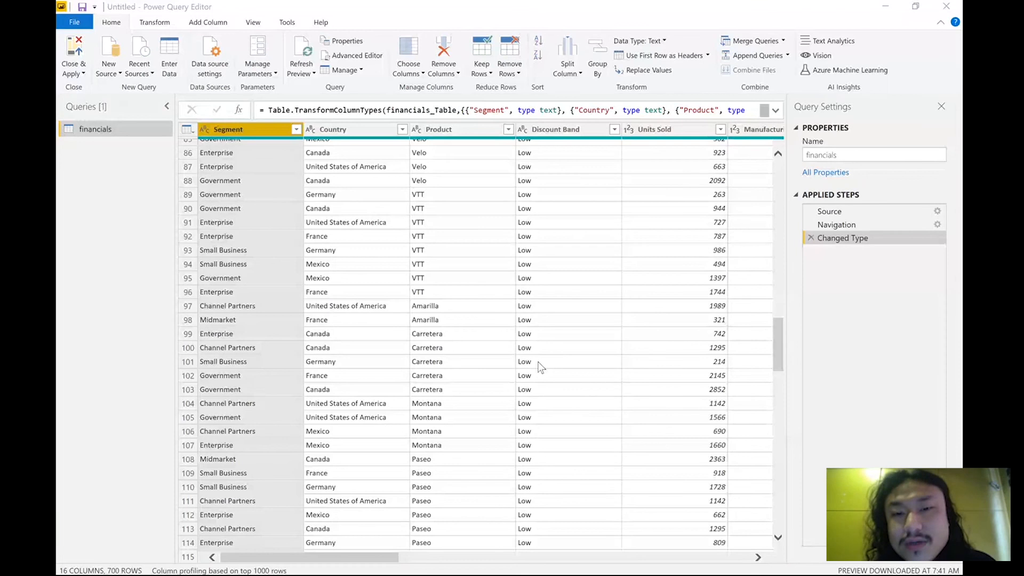
pyautogui.hotkey('alt', 'Tab')
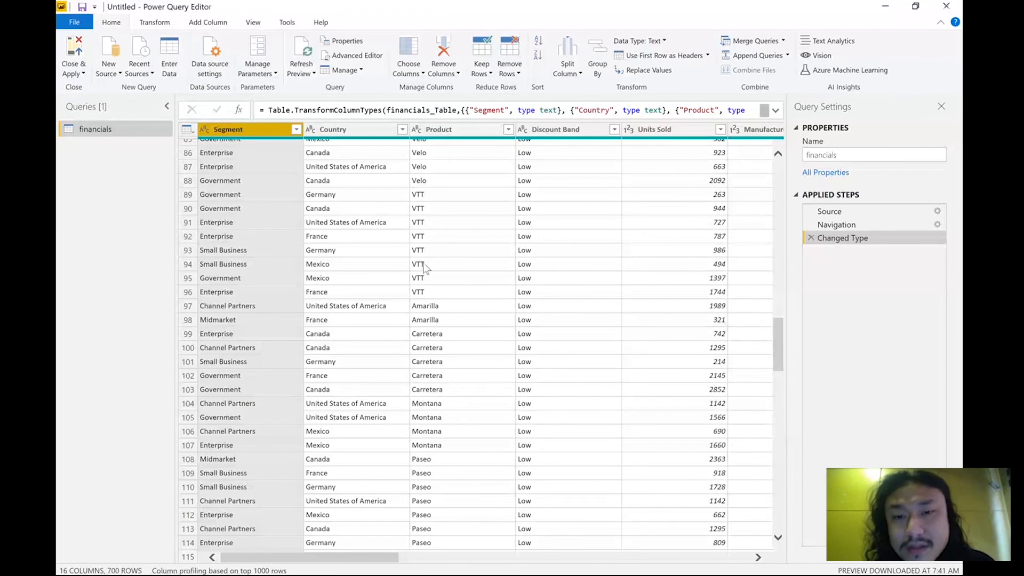
pyautogui.click(155, 22)
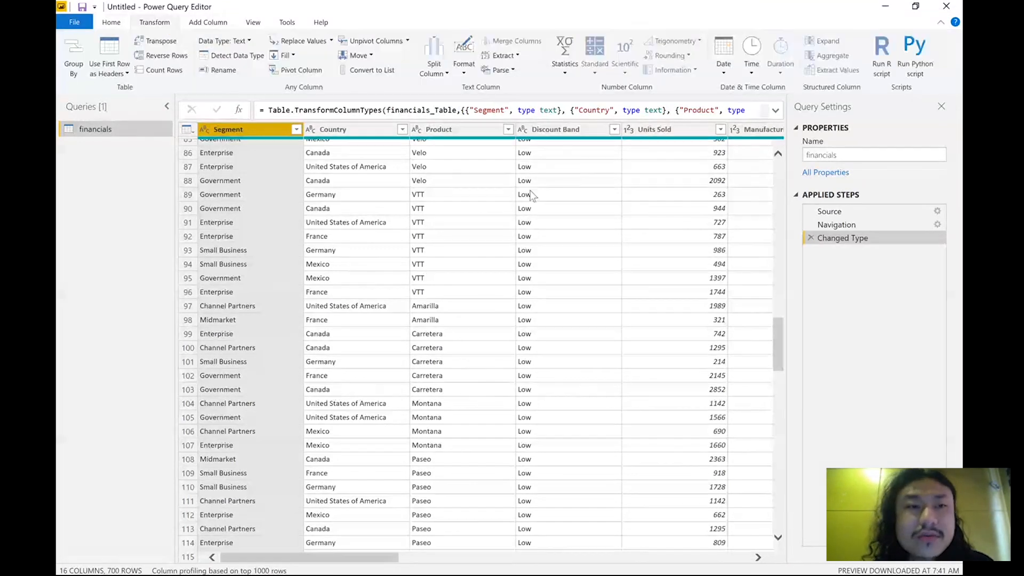
pyautogui.click(473, 71)
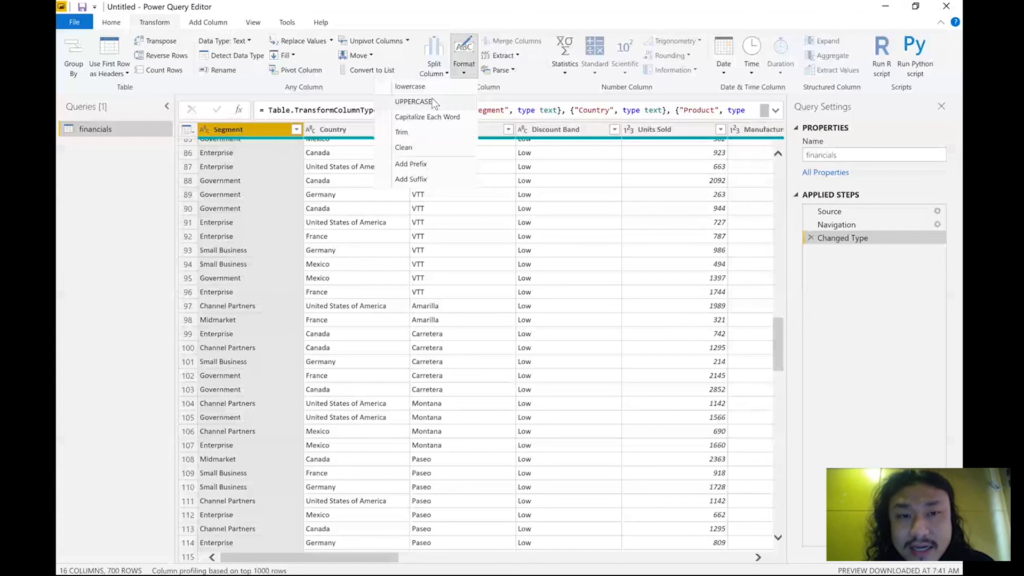
pyautogui.click(414, 101)
pyautogui.scroll(-20, 314, 411)
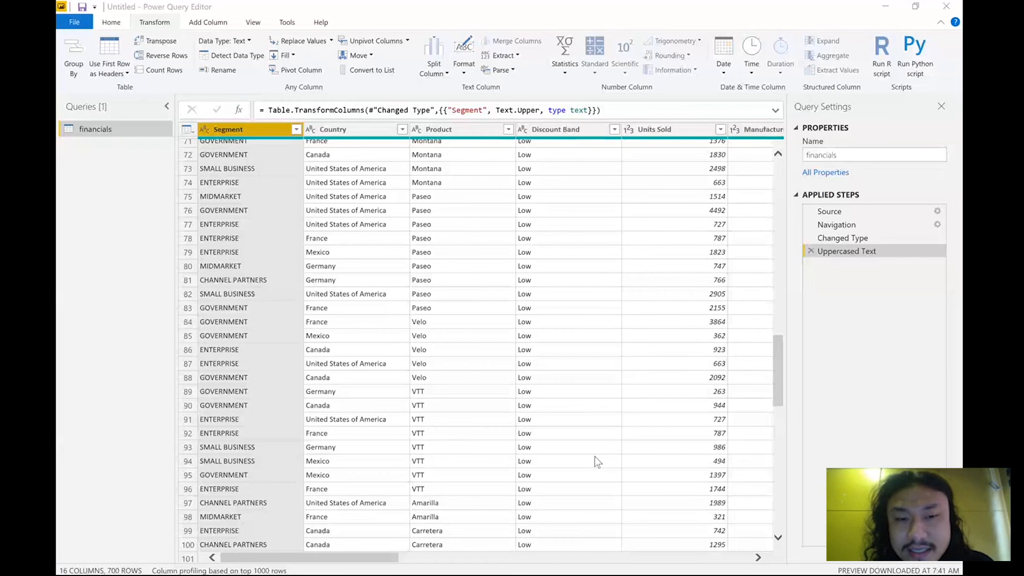
# - Rename the Month Name column to Month
pyautogui.hscroll(5, 545, 371)
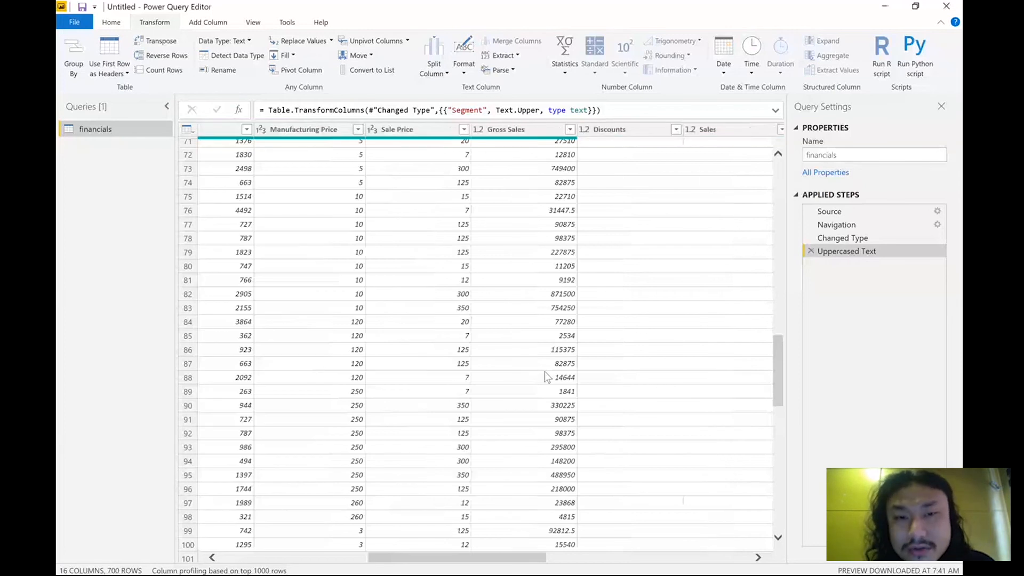
pyautogui.hscroll(5, 545, 371)
pyautogui.click(590, 133)
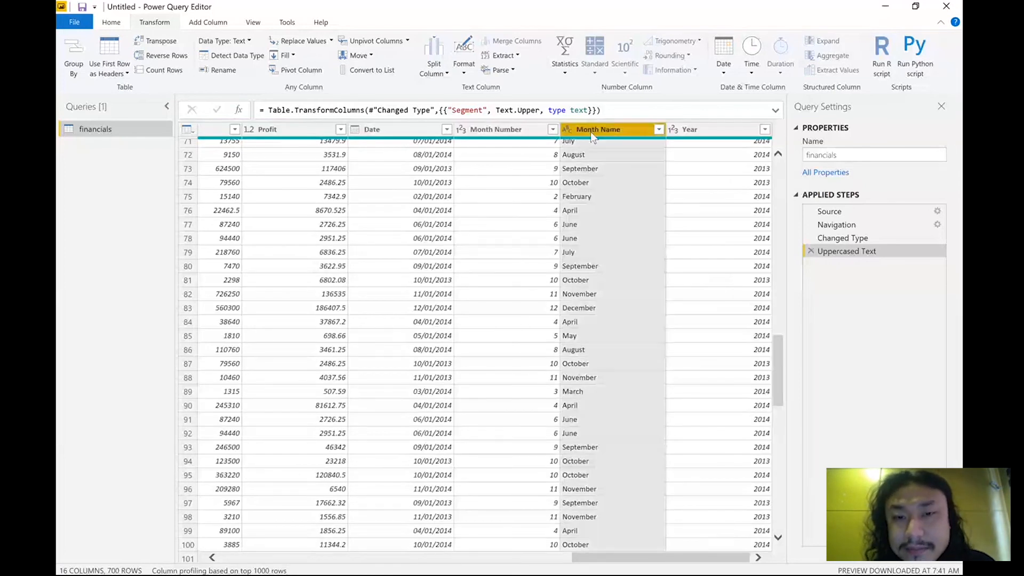
pyautogui.rightClick(591, 132)
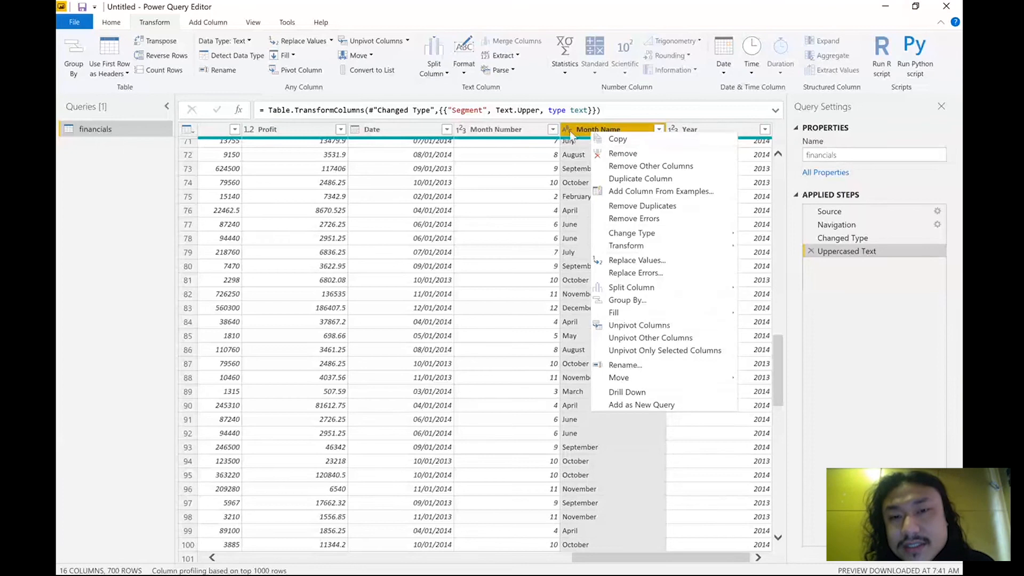
pyautogui.click(569, 131)
pyautogui.doubleClick(590, 129)
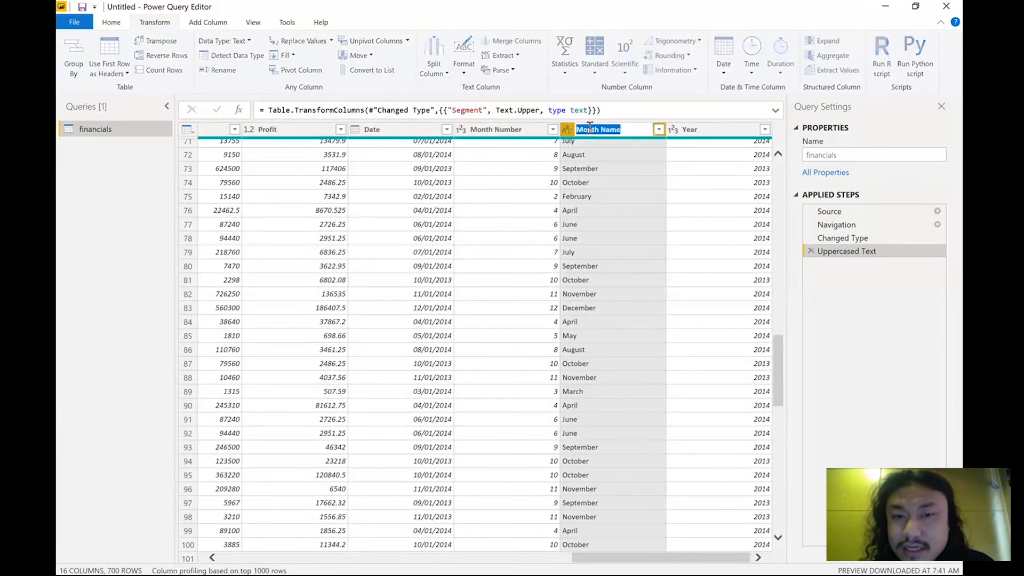
pyautogui.click(626, 131)
pyautogui.press('BackSpace')
pyautogui.press('BackSpace')
pyautogui.press('BackSpace')
pyautogui.press('BackSpace')
pyautogui.press('BackSpace')
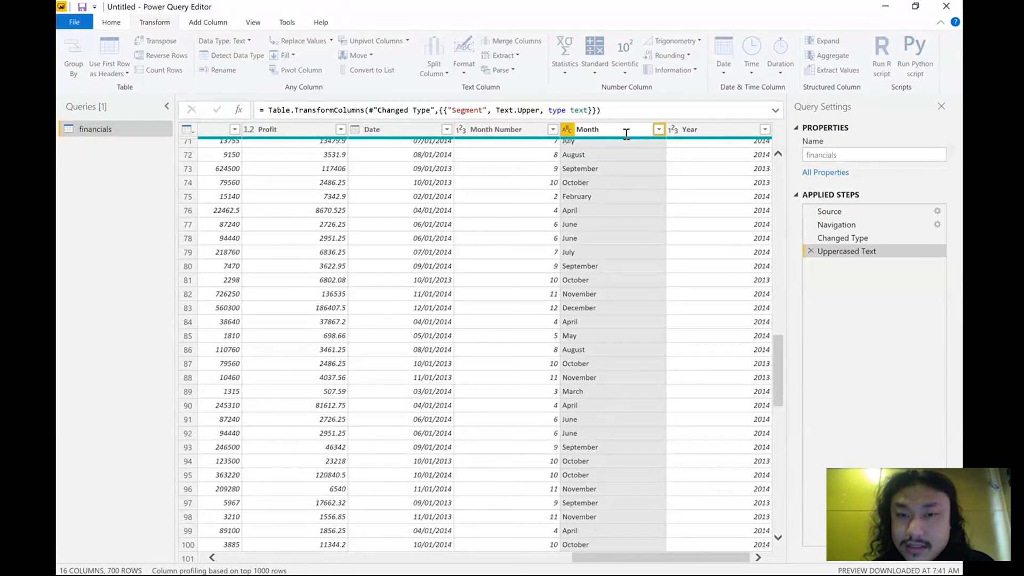
pyautogui.press('Return')
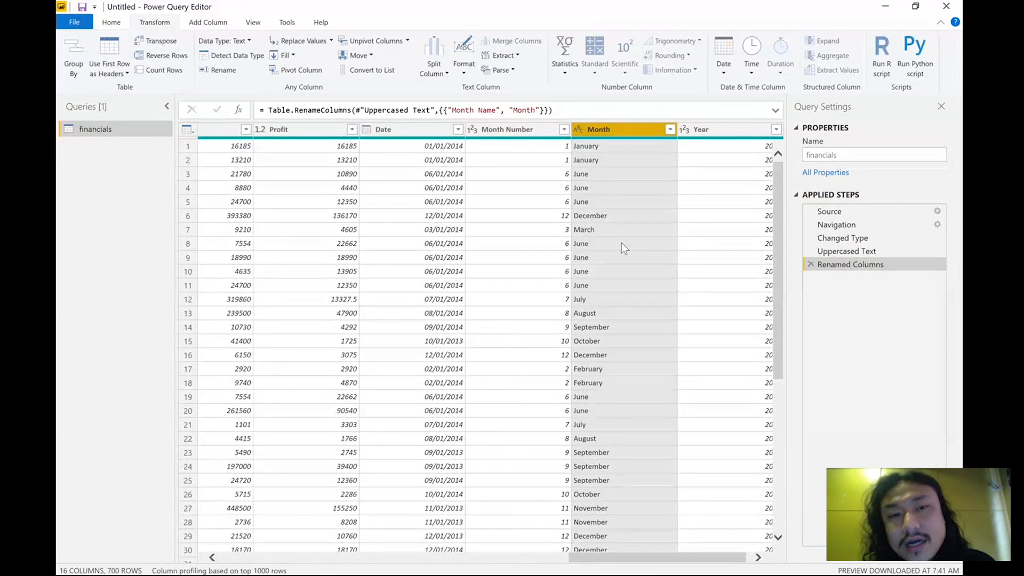
# - Filter the Product column to exclude Montana and check the remaining product rows
pyautogui.hscroll(-3, 621, 242)
pyautogui.hscroll(-3, 623, 244)
pyautogui.hscroll(8, 623, 244)
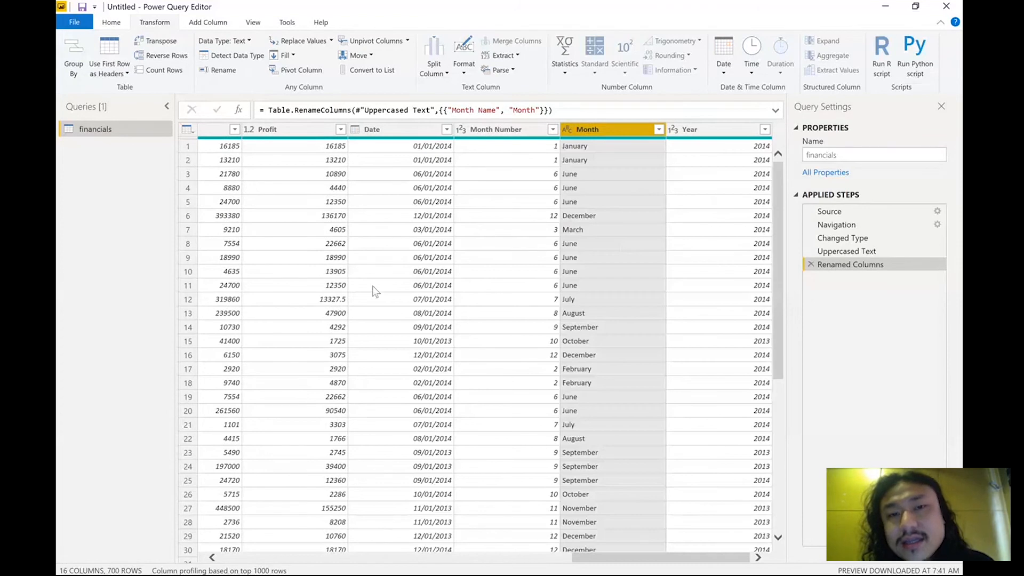
pyautogui.hscroll(-5, 373, 288)
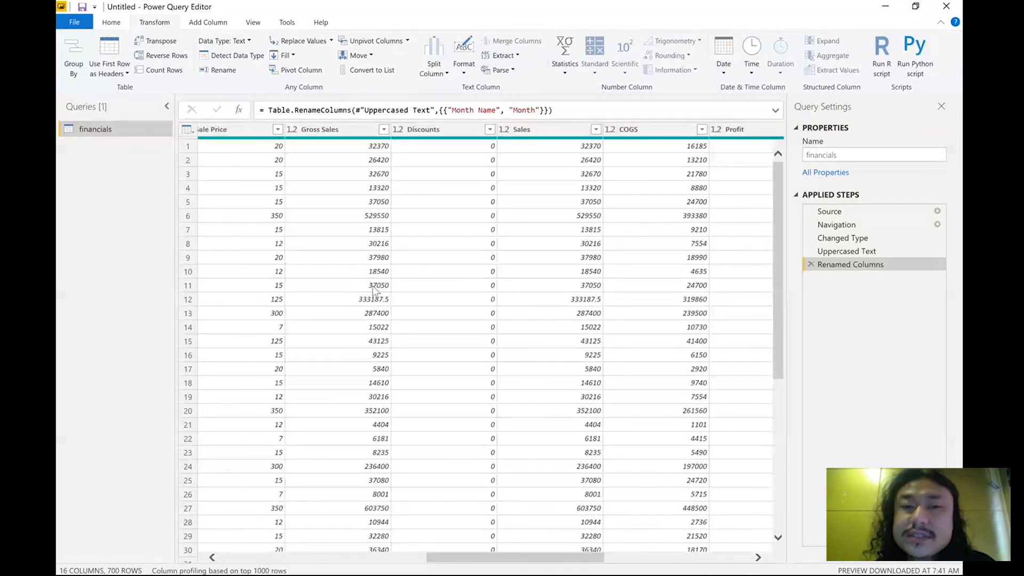
pyautogui.hscroll(-1, 375, 291)
pyautogui.hscroll(-5, 372, 290)
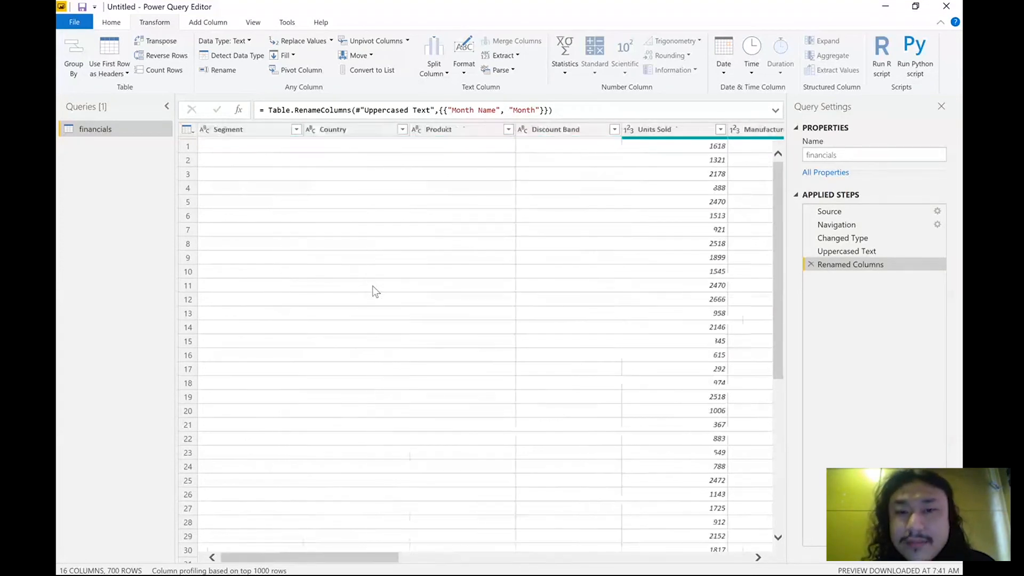
pyautogui.click(509, 130)
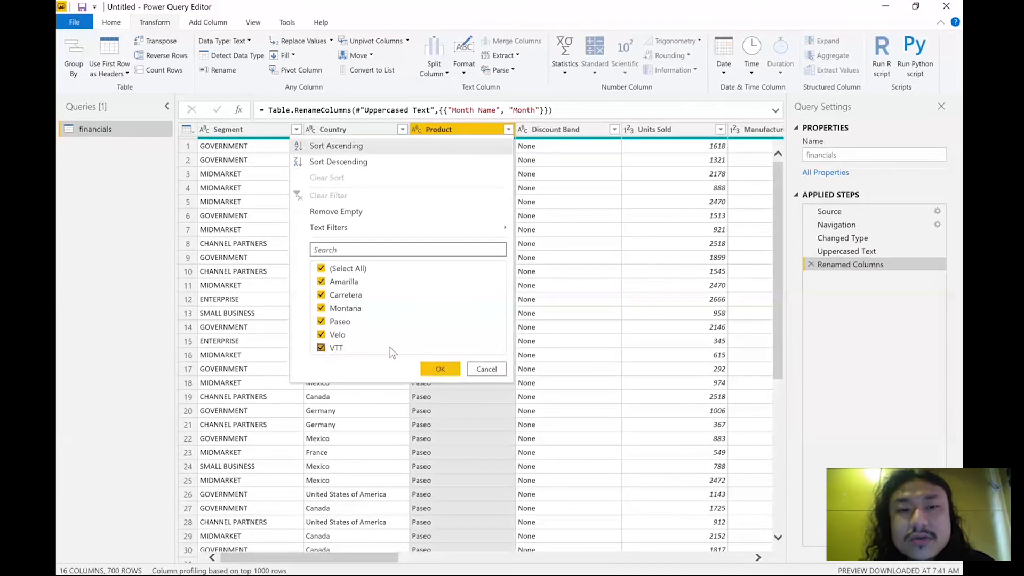
pyautogui.click(321, 268)
pyautogui.click(322, 270)
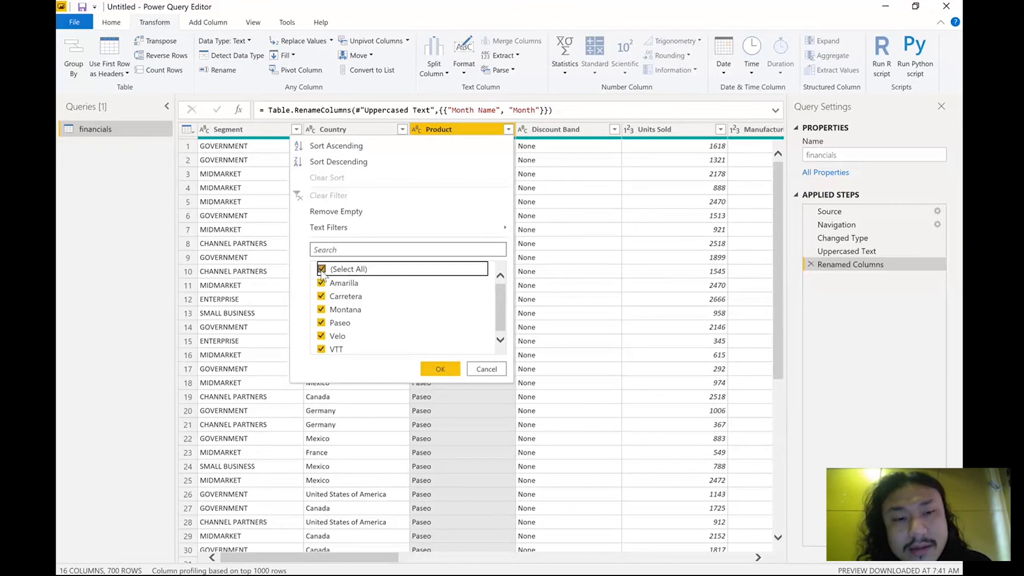
pyautogui.click(321, 309)
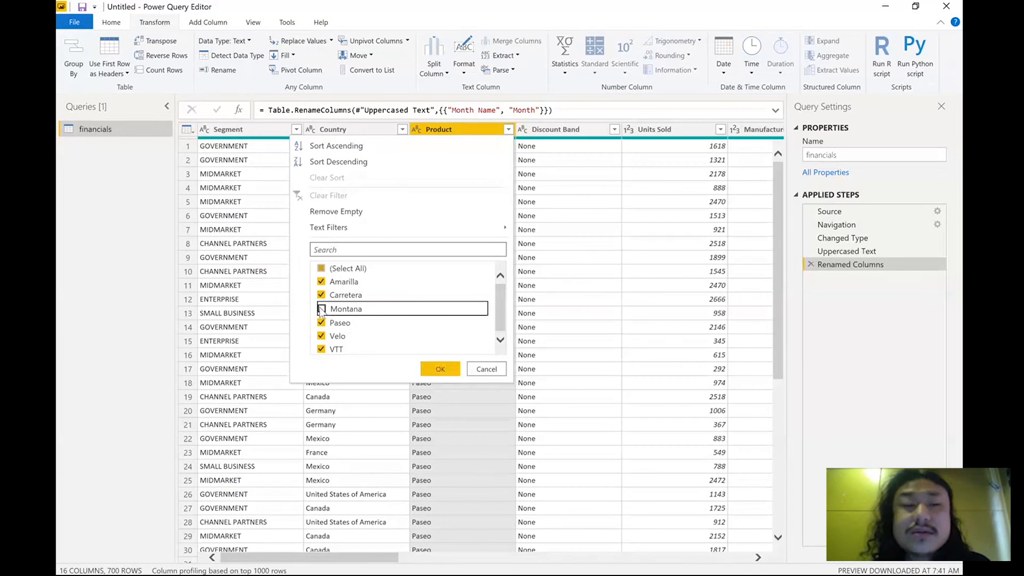
pyautogui.click(455, 367)
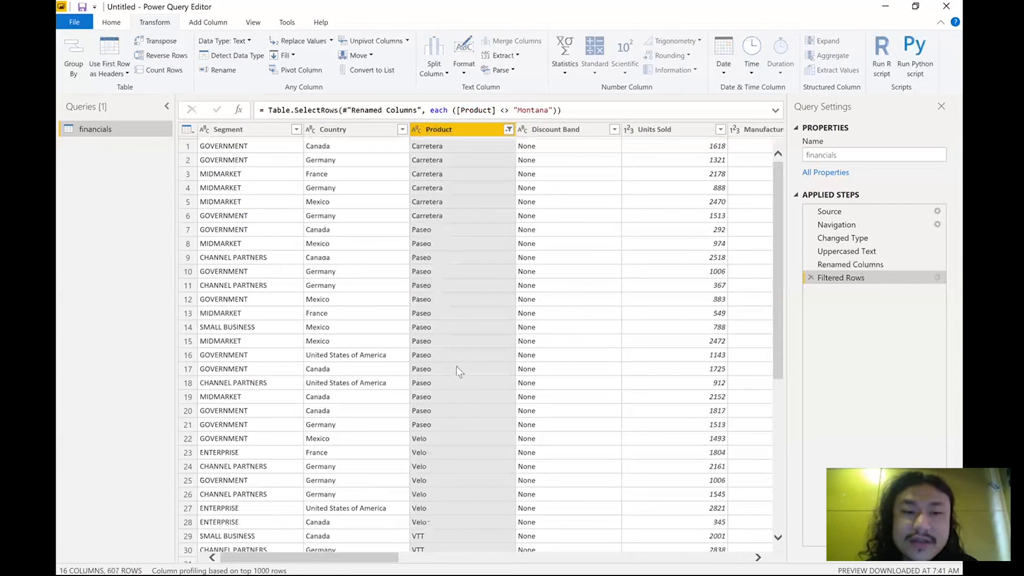
pyautogui.scroll(-7, 459, 372)
pyautogui.click(456, 367)
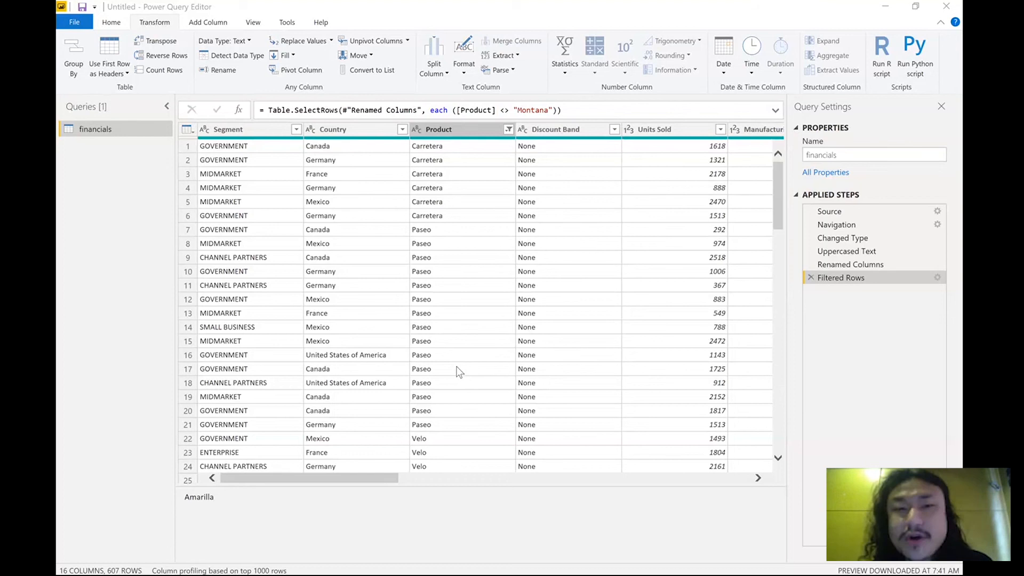
pyautogui.click(488, 422)
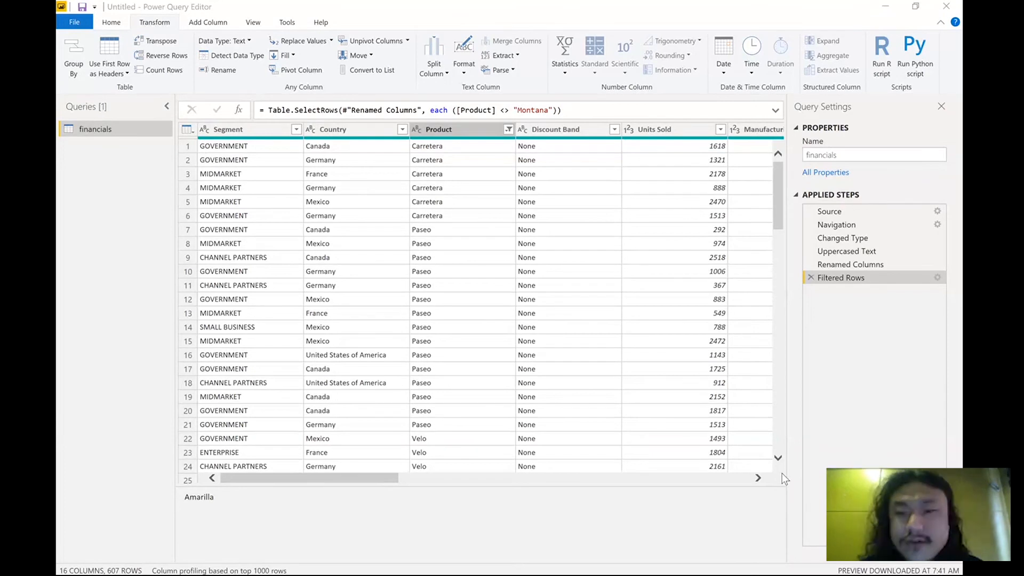
# - Close the query editor and apply the financials transformations to the report
pyautogui.click(93, 41)
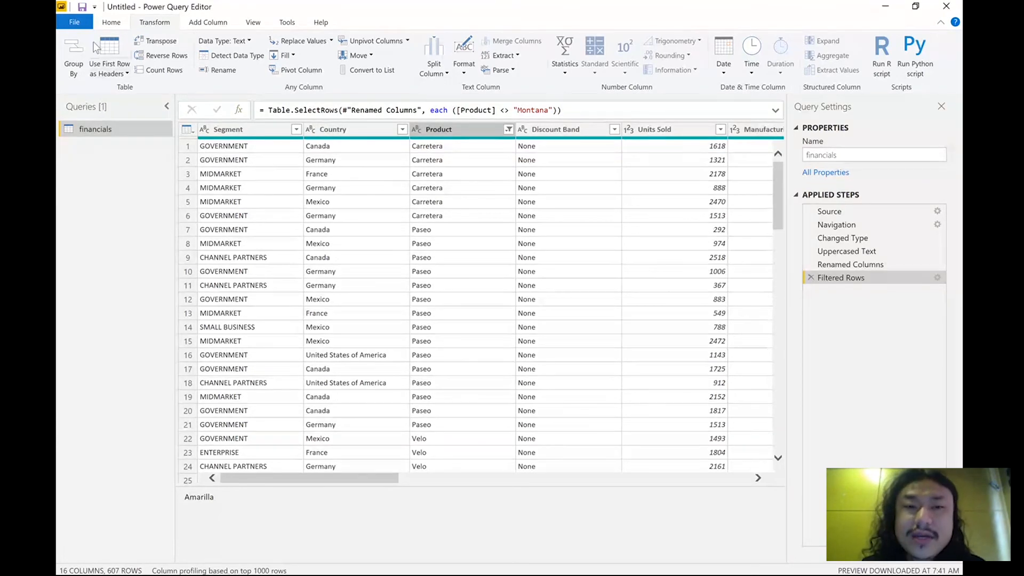
pyautogui.click(110, 23)
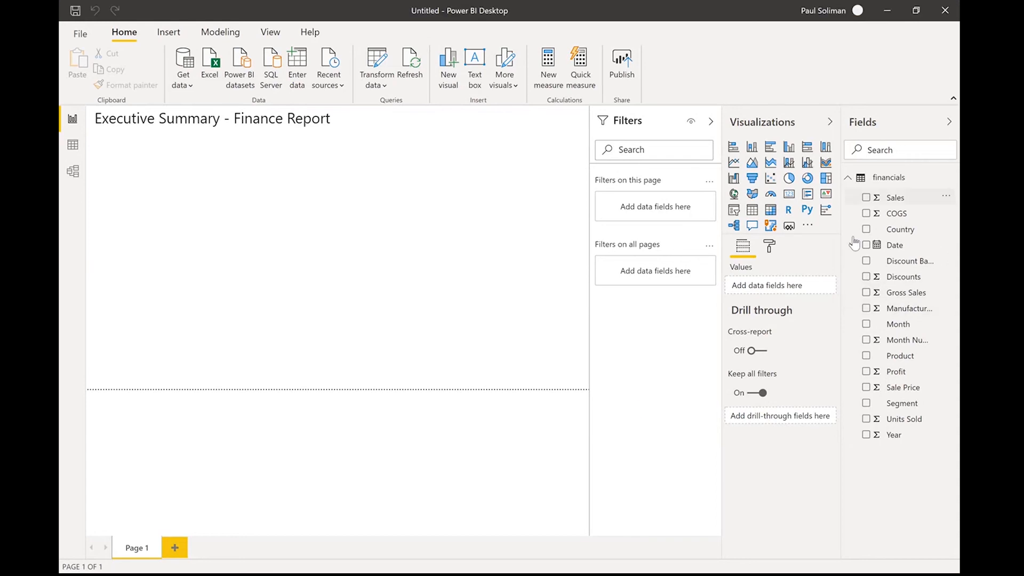
# - Try to chart the financials table's Date field on the report page
pyautogui.click(866, 248)
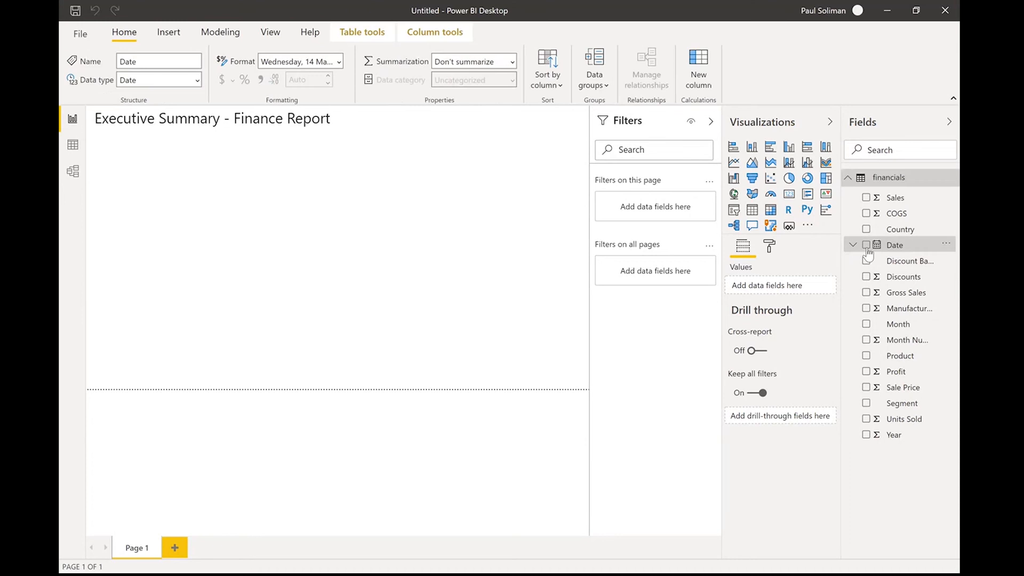
pyautogui.click(866, 246)
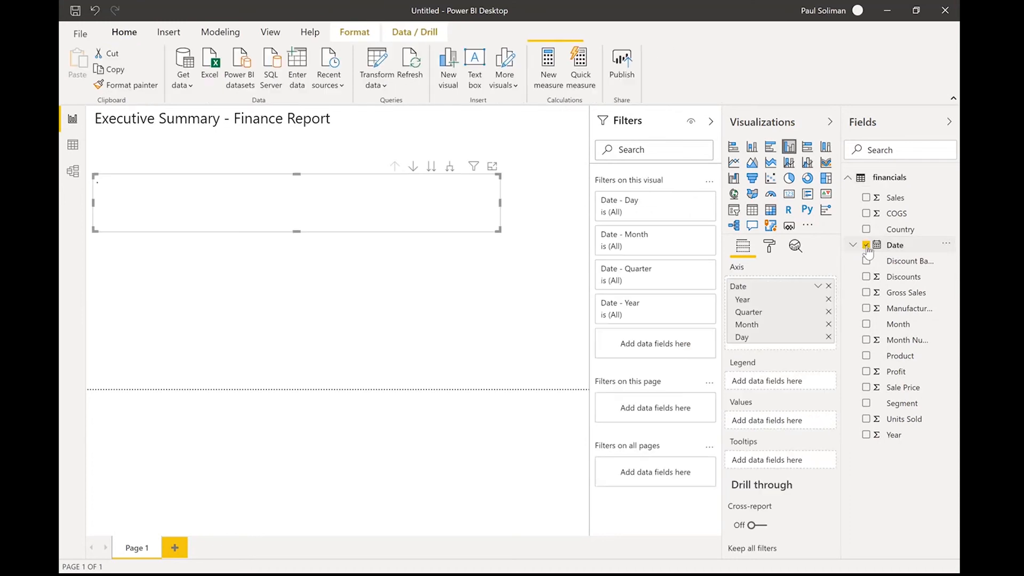
pyautogui.hotkey('ctrl', 'z')
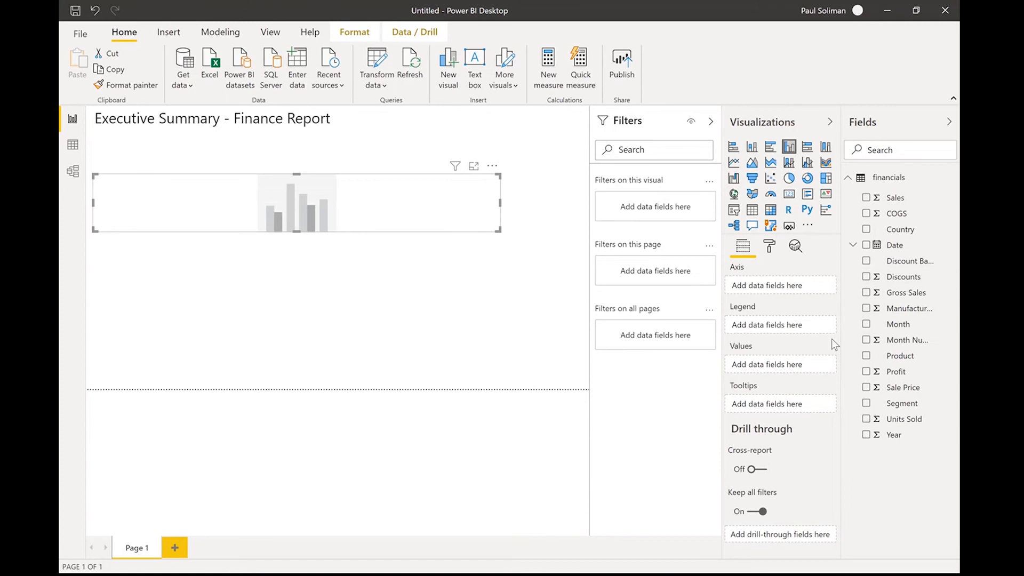
# - Review the financials rows in the data view and start a new calculated table named Calendar
pyautogui.click(73, 145)
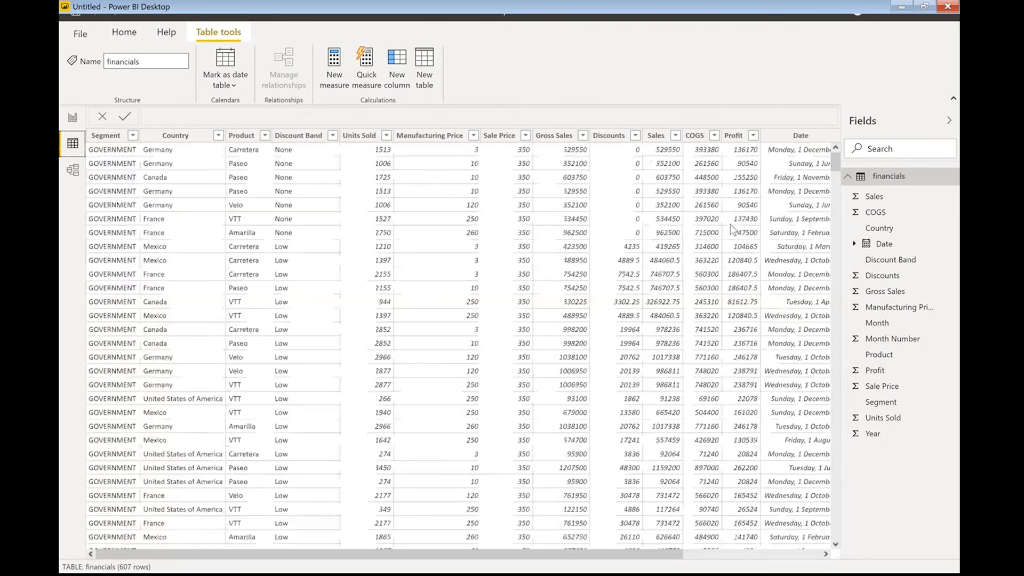
pyautogui.click(730, 224)
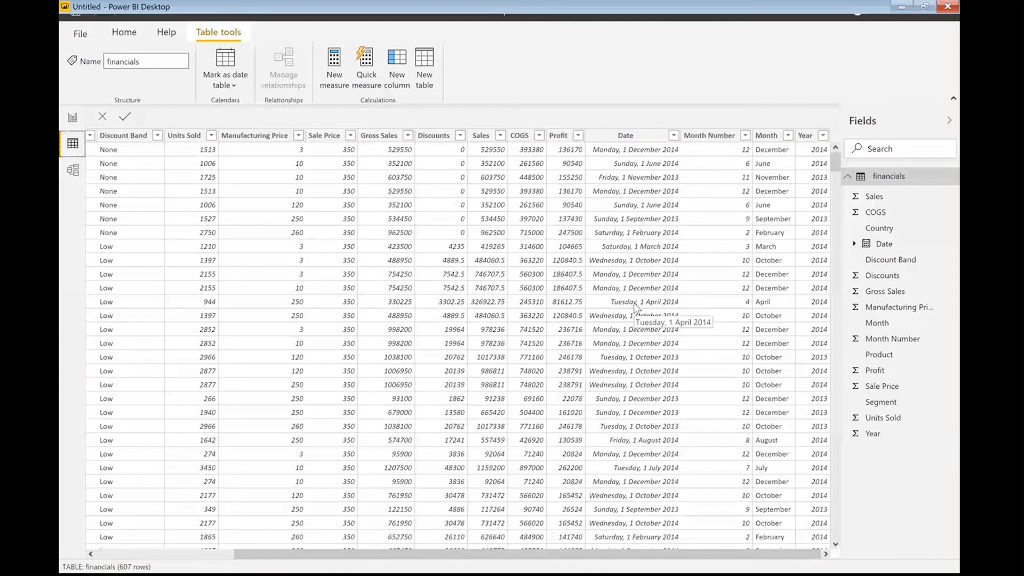
pyautogui.hscroll(-3, 521, 331)
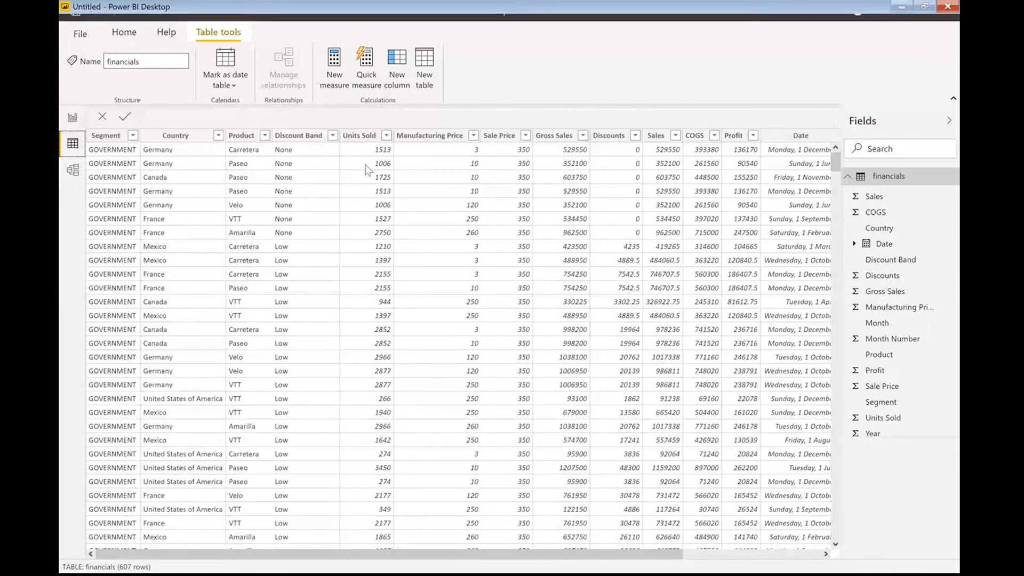
pyautogui.click(428, 62)
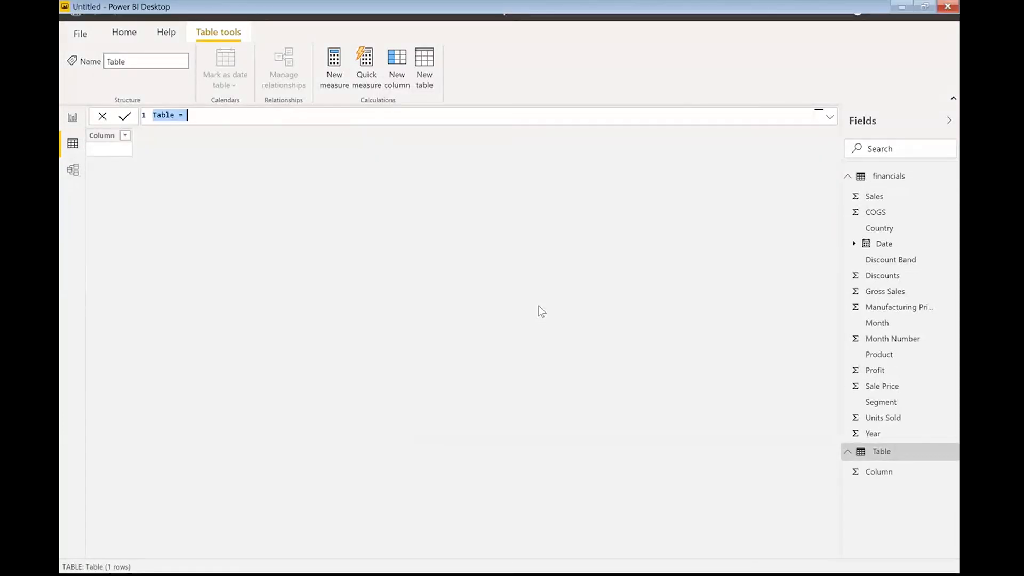
pyautogui.write('Cale')
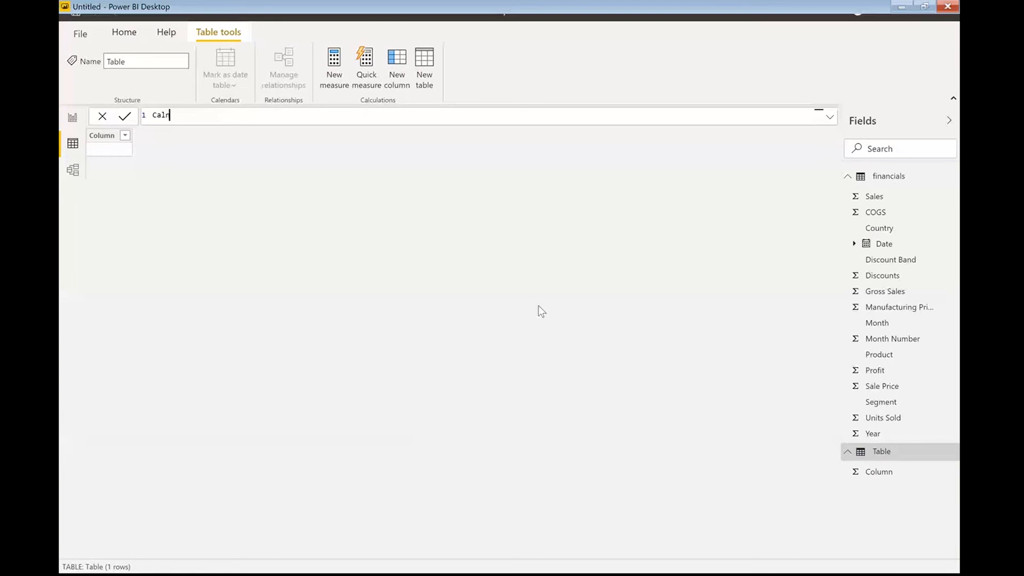
pyautogui.write('ndar =')
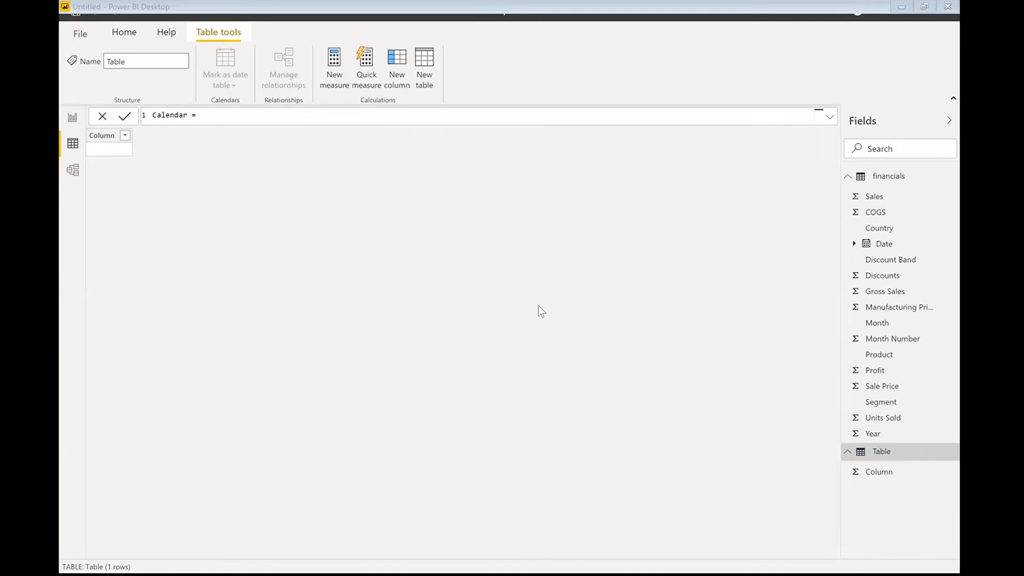
# - Define the Calendar table as CALENDAR(DATE(2013,01,01), DATE(2014,12,31)) and check its generated dates
pyautogui.write(' CAL')
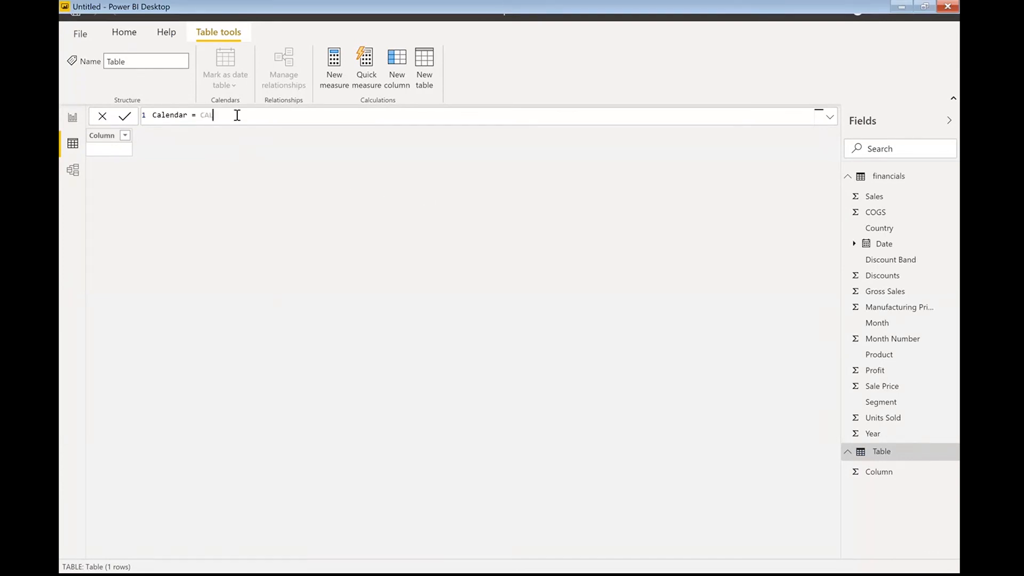
pyautogui.press('Tab')
pyautogui.write('DATE(')
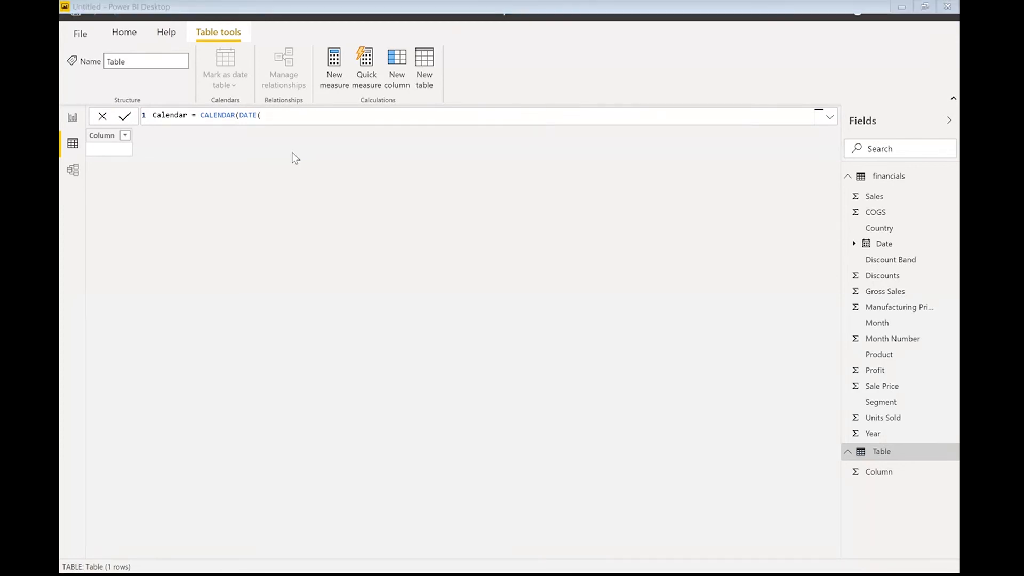
pyautogui.write('2013,01,01), Date')
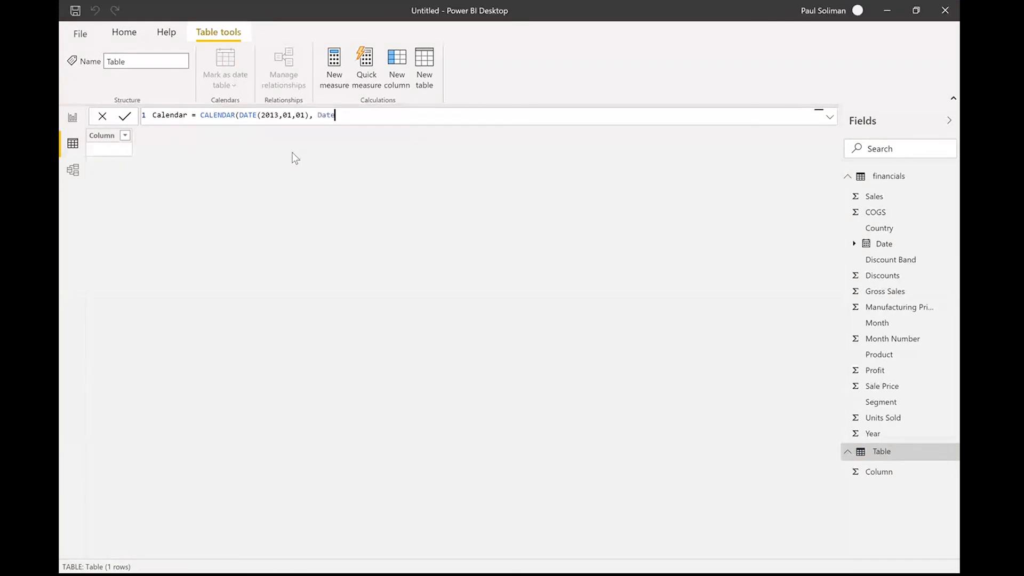
pyautogui.write('(')
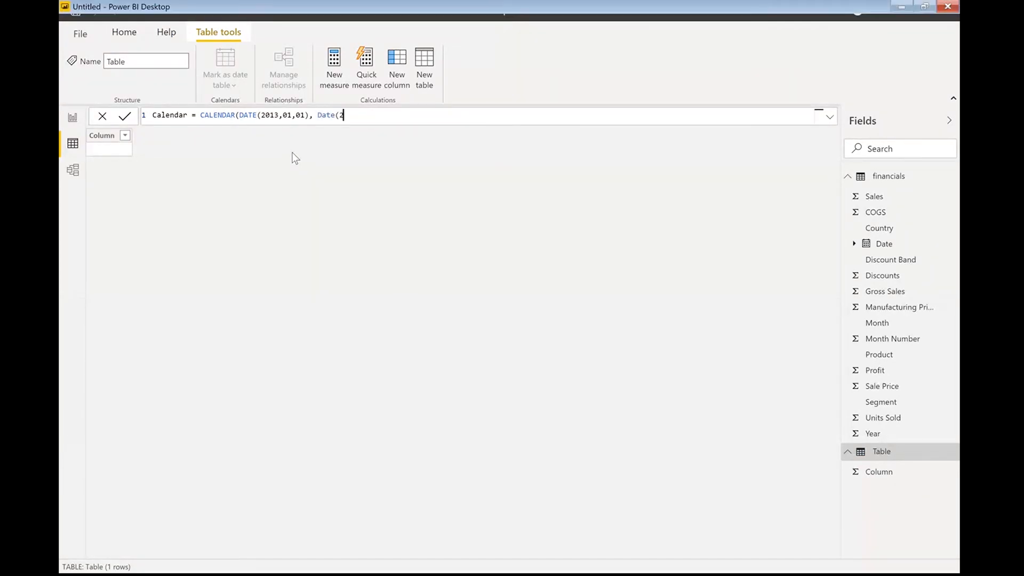
pyautogui.write('2014')
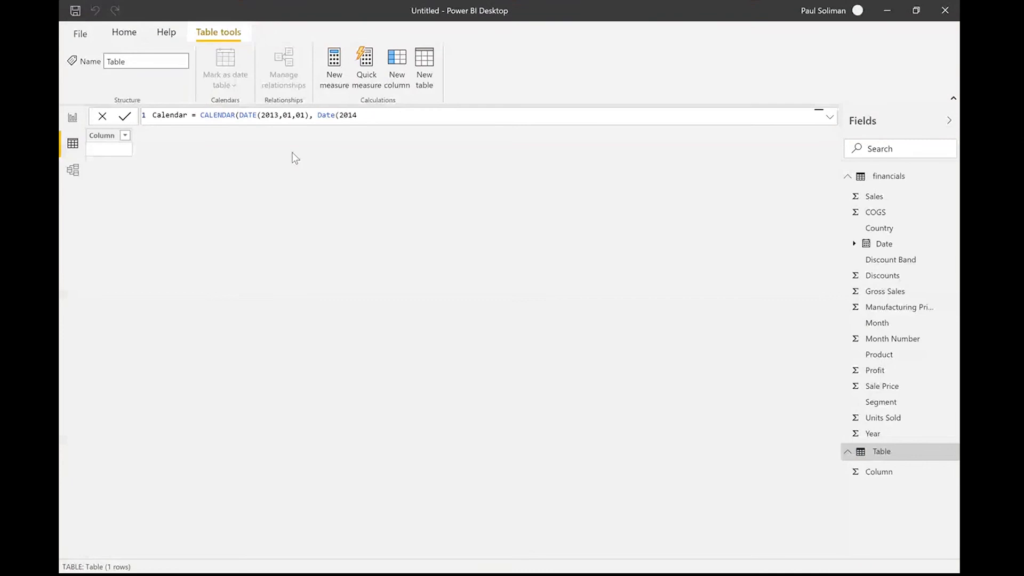
pyautogui.write(',12,')
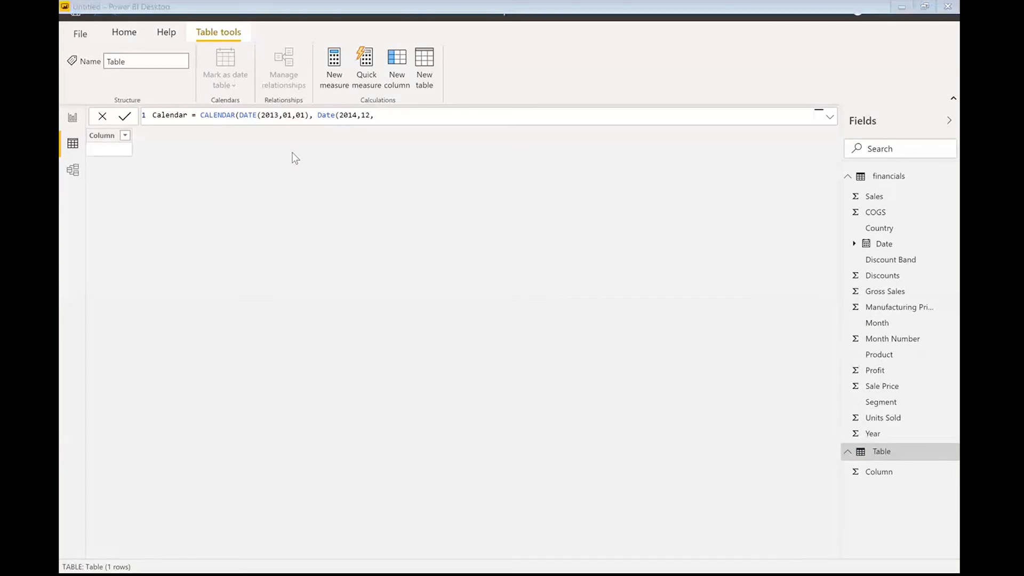
pyautogui.write('31))')
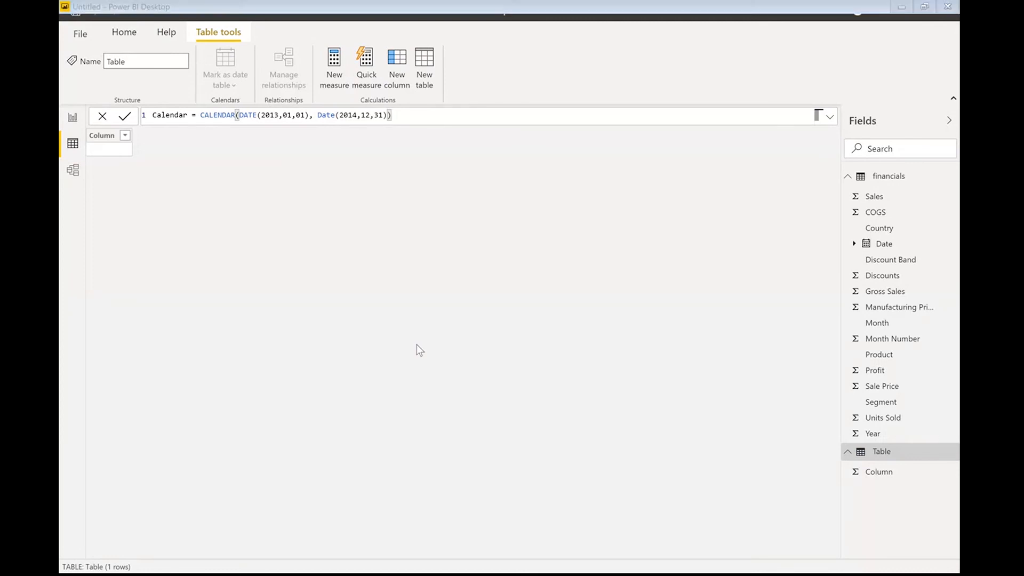
pyautogui.click(126, 116)
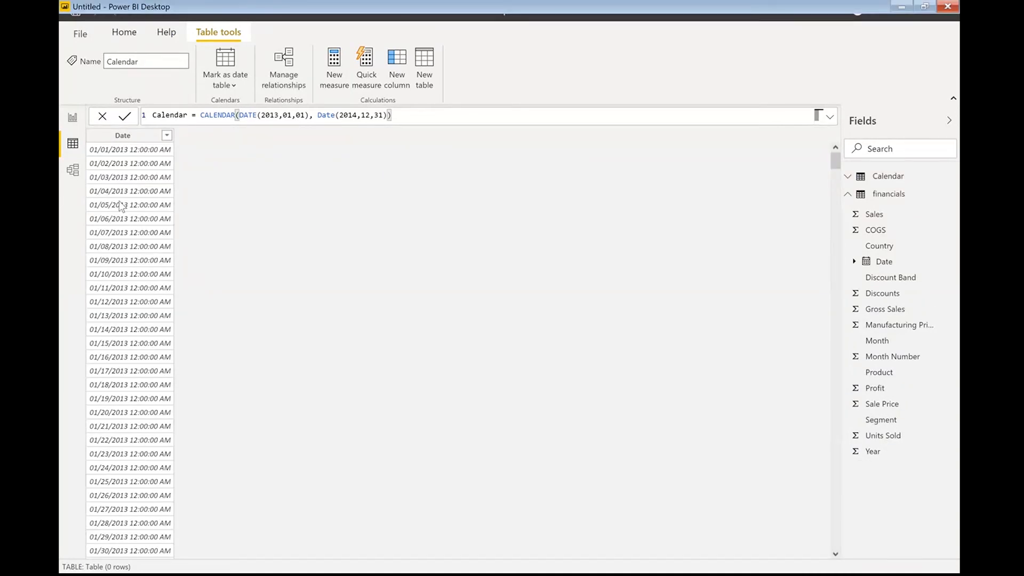
pyautogui.scroll(-20, 120, 207)
pyautogui.scroll(-7, 120, 207)
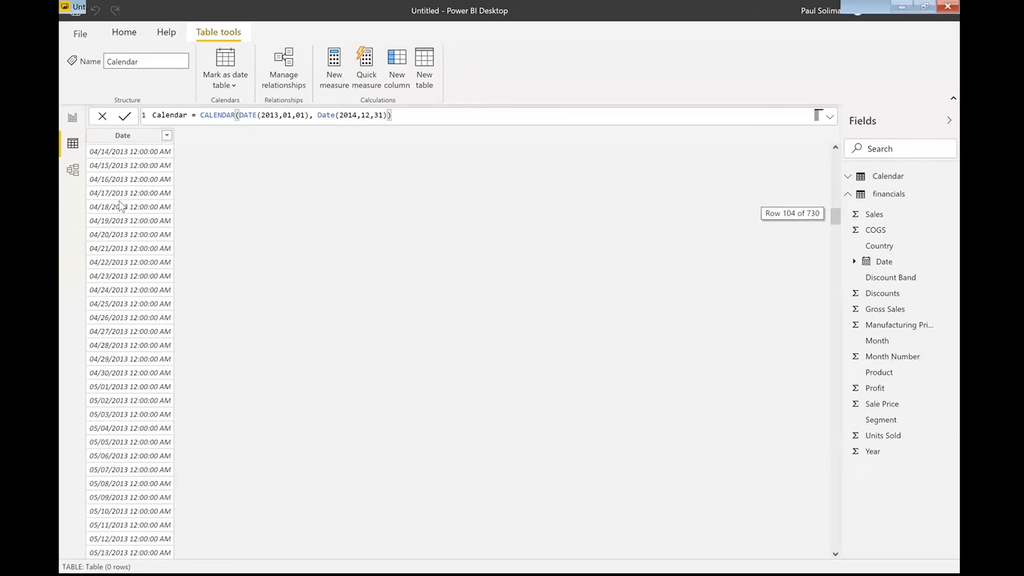
pyautogui.scroll(-10, 120, 207)
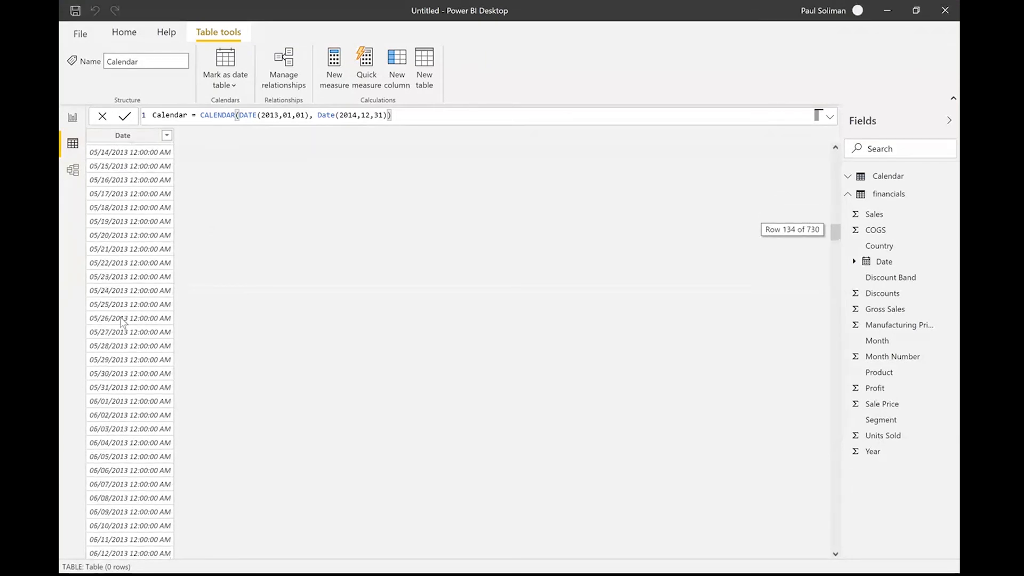
pyautogui.scroll(20, 120, 316)
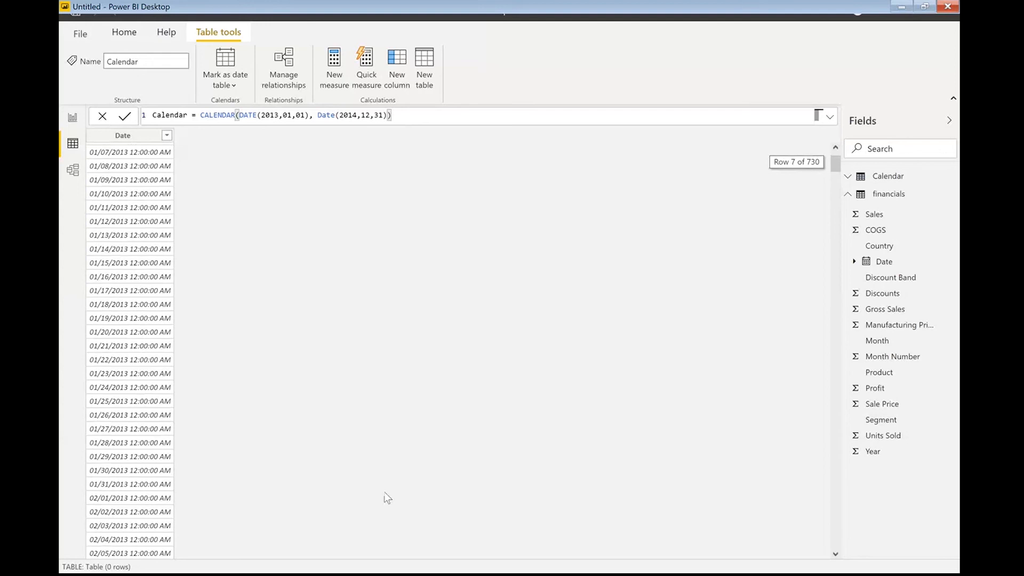
# - Create a relationship between the Date field in financials and the Date field in Calendar
pyautogui.click(847, 194)
pyautogui.click(847, 177)
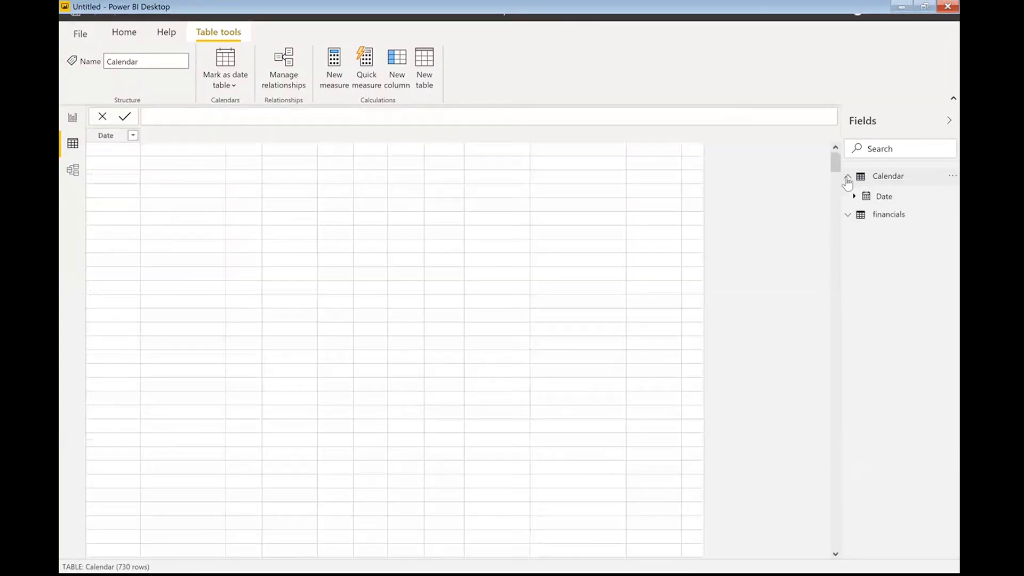
pyautogui.click(847, 177)
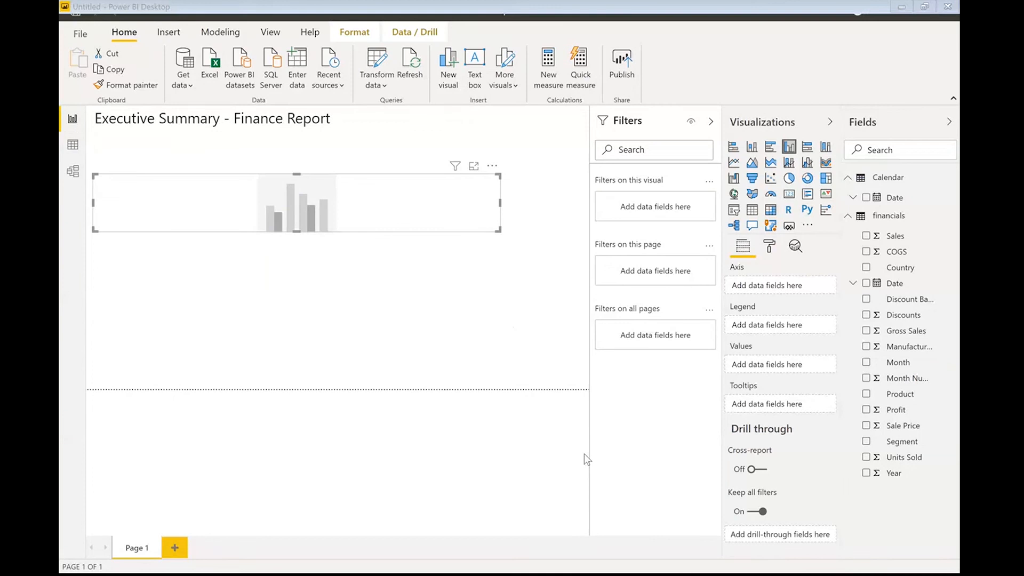
pyautogui.click(71, 179)
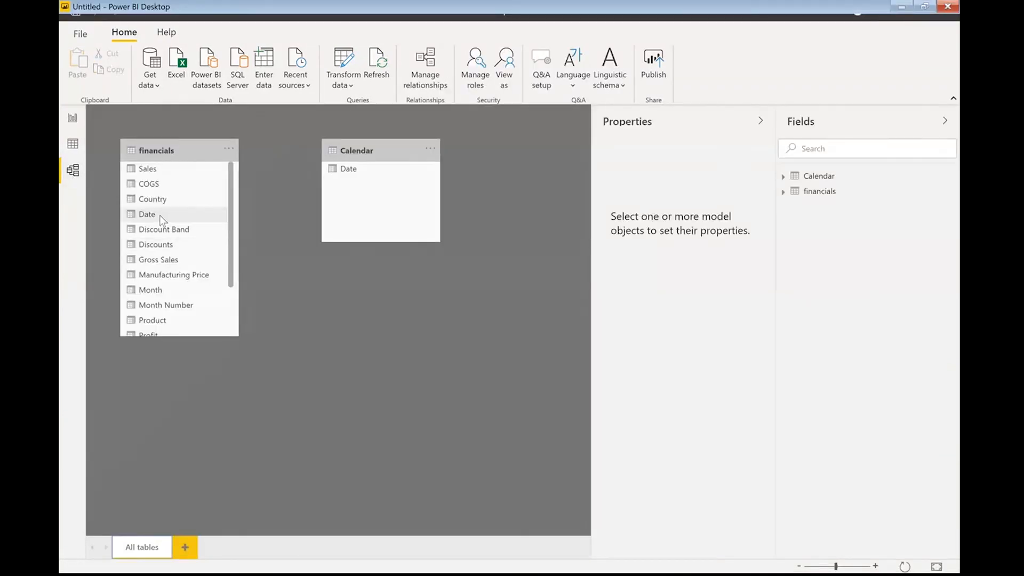
pyautogui.moveTo(159, 215); pyautogui.dragTo(342, 171)
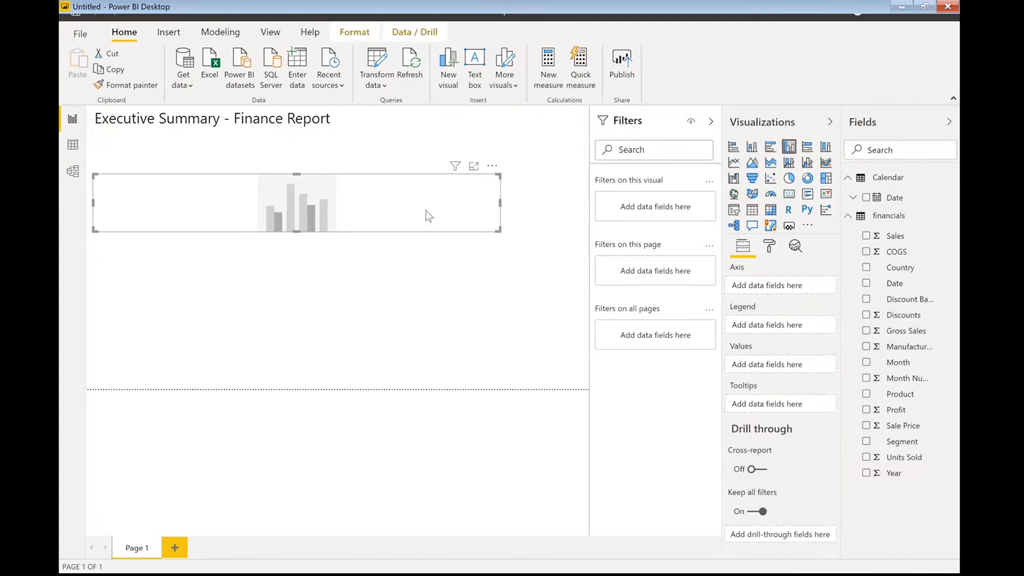
# - Delete the empty chart and plot Profit against the Calendar table's Date in a new column chart
pyautogui.press('Delete')
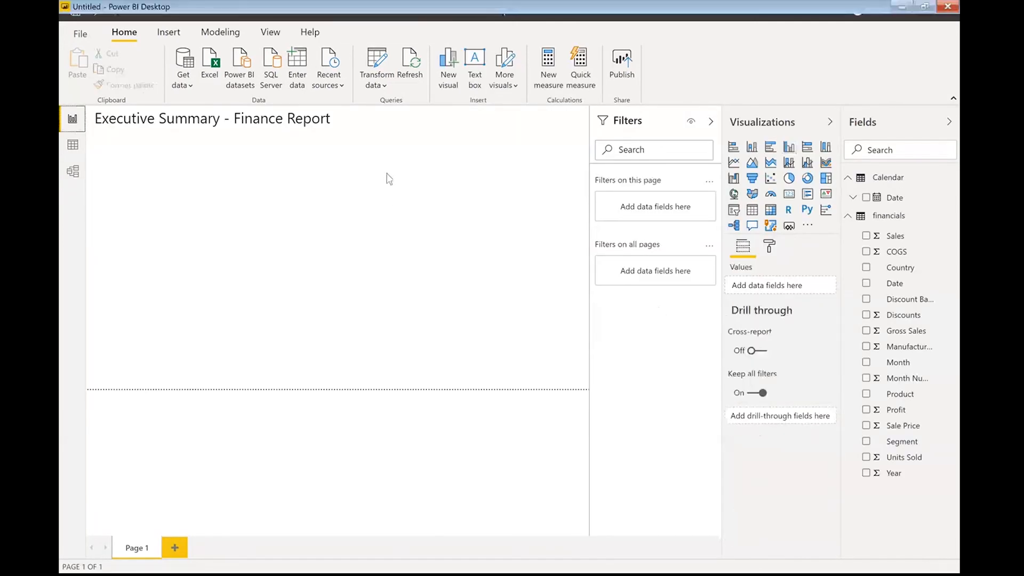
pyautogui.click(443, 322)
pyautogui.click(866, 199)
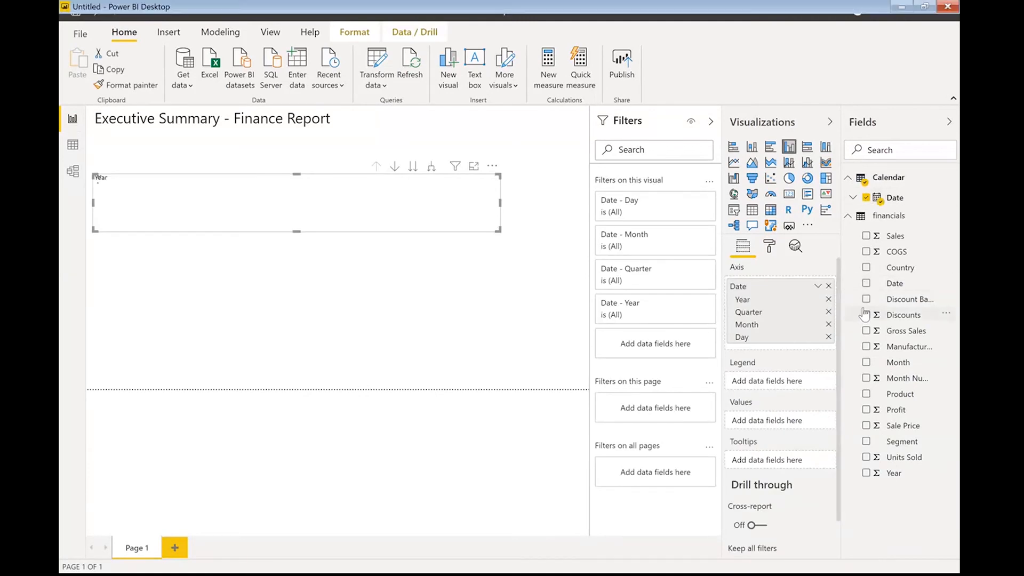
pyautogui.click(869, 416)
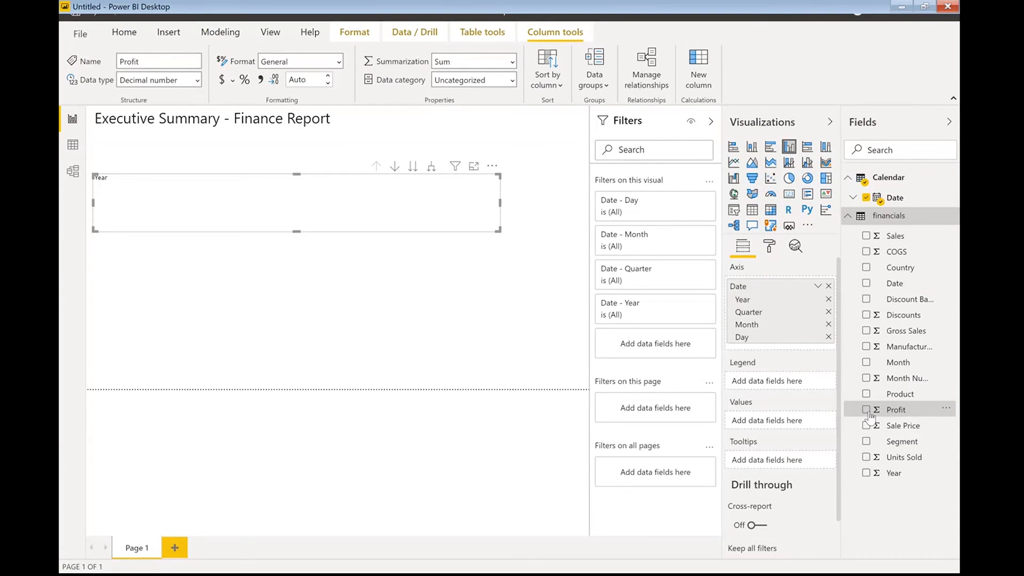
pyautogui.click(867, 412)
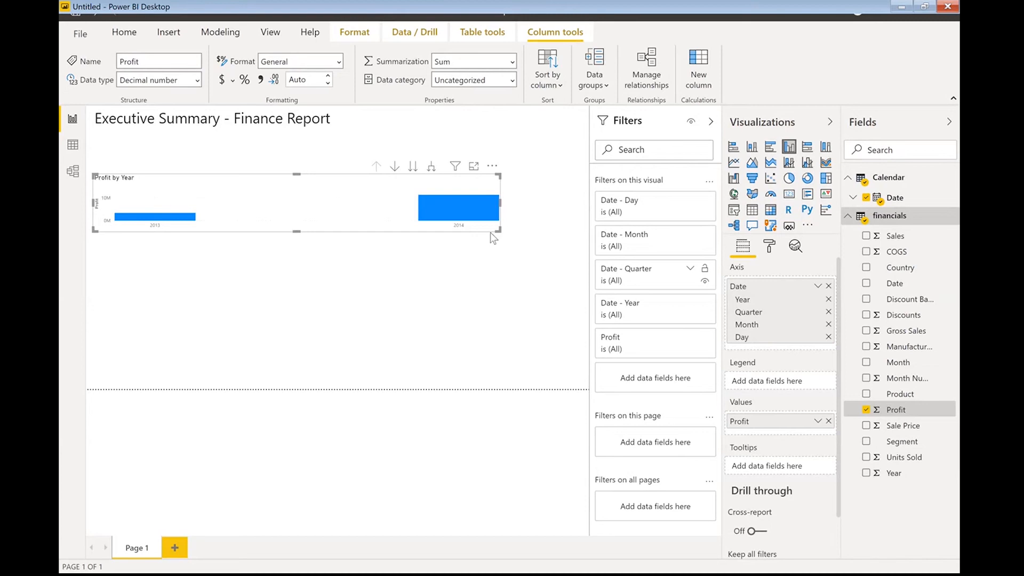
# - Make the Profit chart narrower and taller, and move it beneath the report title
pyautogui.moveTo(496, 231); pyautogui.dragTo(247, 280)
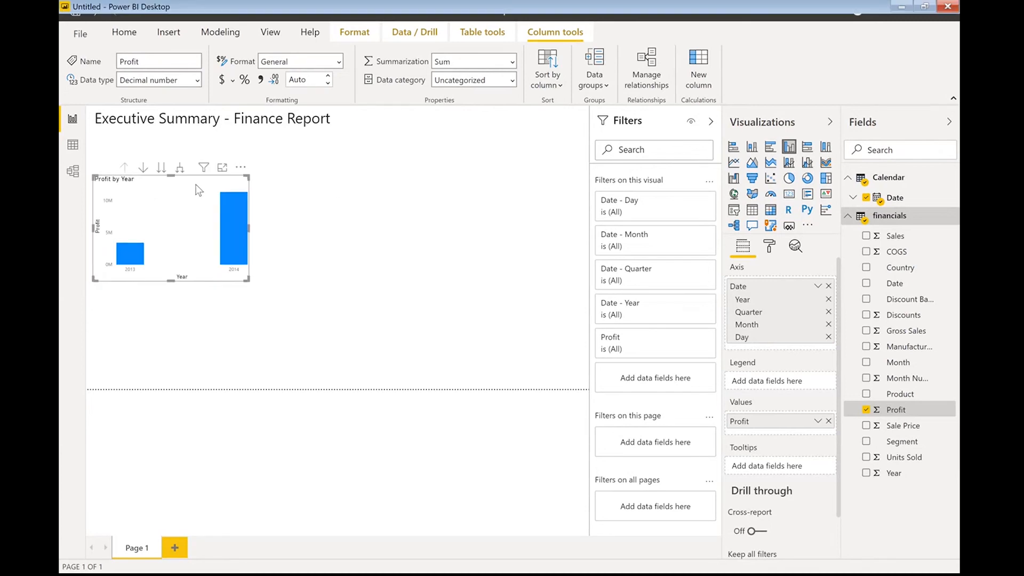
pyautogui.moveTo(193, 183); pyautogui.dragTo(313, 157)
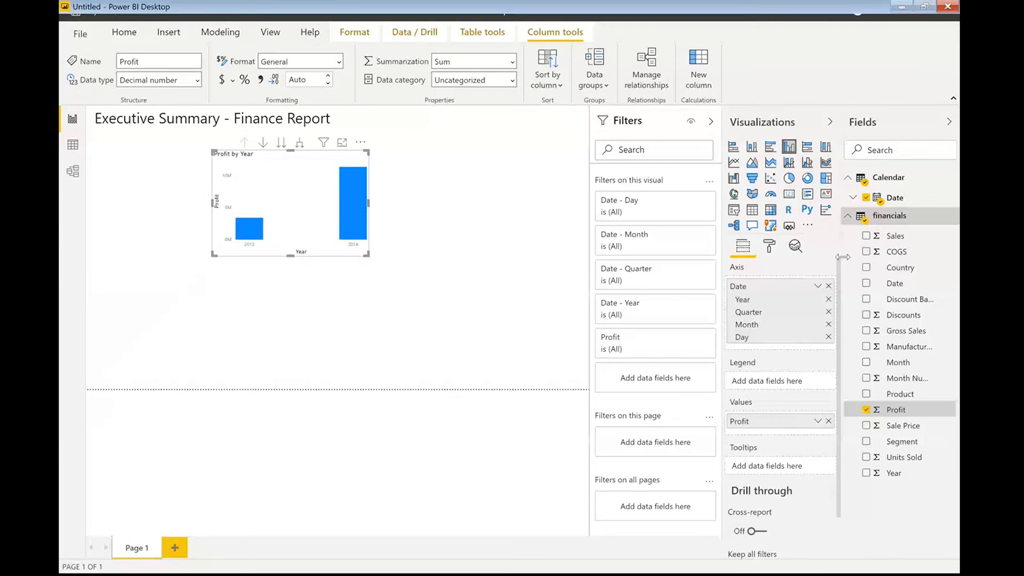
# - Set the Profit chart's axis to plain Date instead of the date hierarchy and change it to a line chart
pyautogui.click(818, 286)
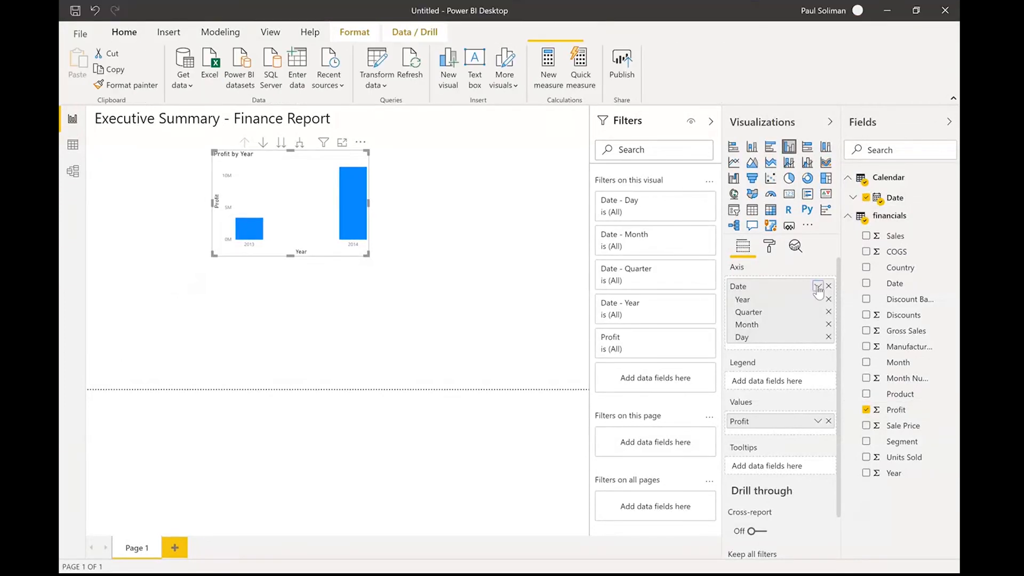
pyautogui.click(848, 372)
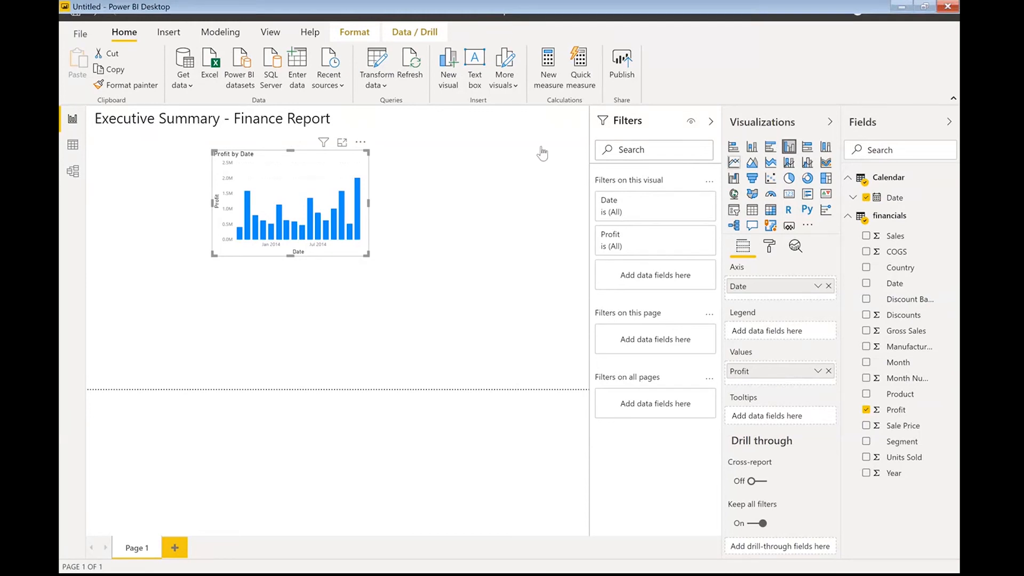
pyautogui.moveTo(349, 155); pyautogui.dragTo(316, 155)
pyautogui.click(453, 288)
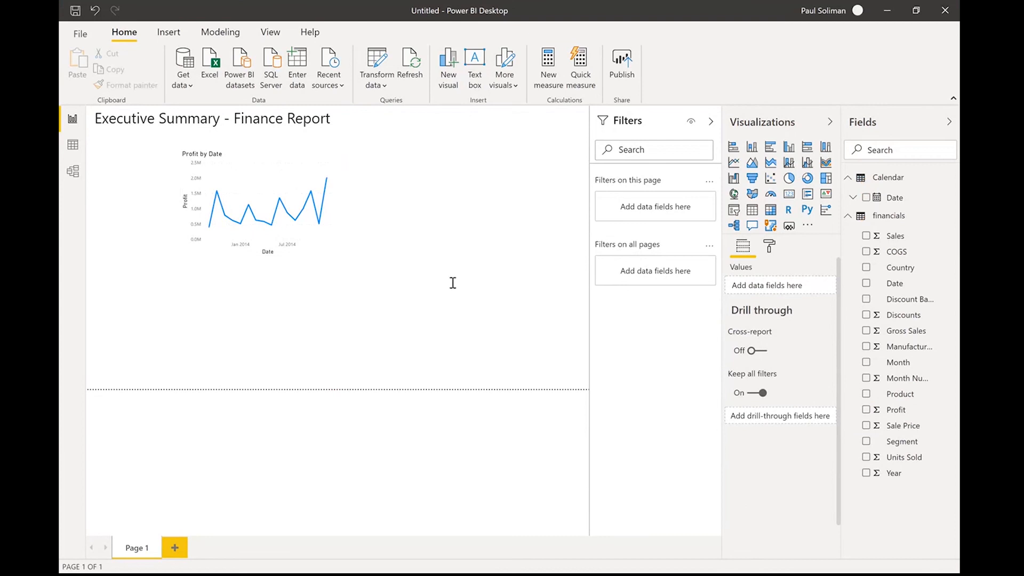
# - Add a map visual showing Profit by Country from the financials table
pyautogui.click(556, 419)
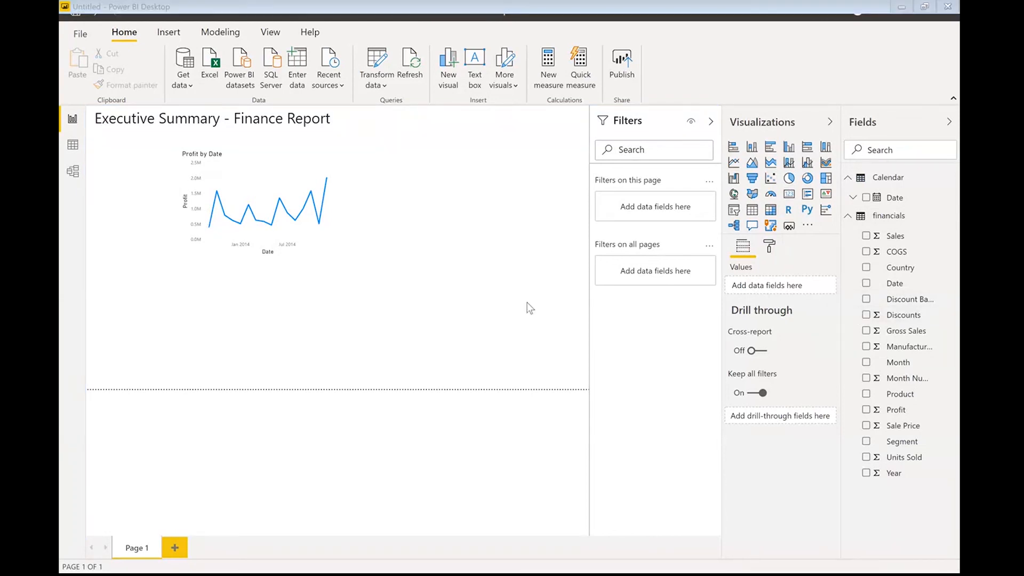
pyautogui.click(852, 288)
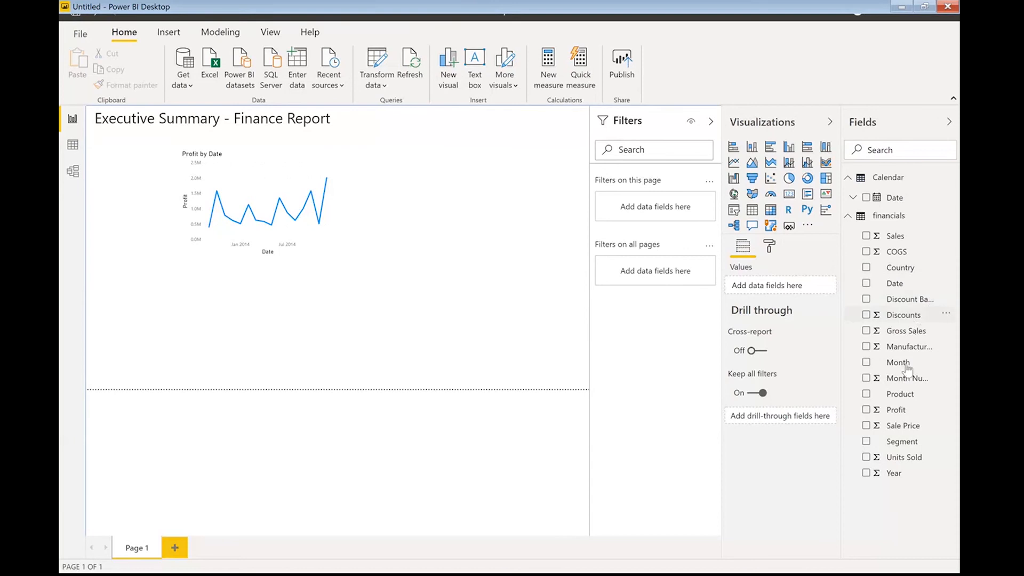
pyautogui.click(866, 268)
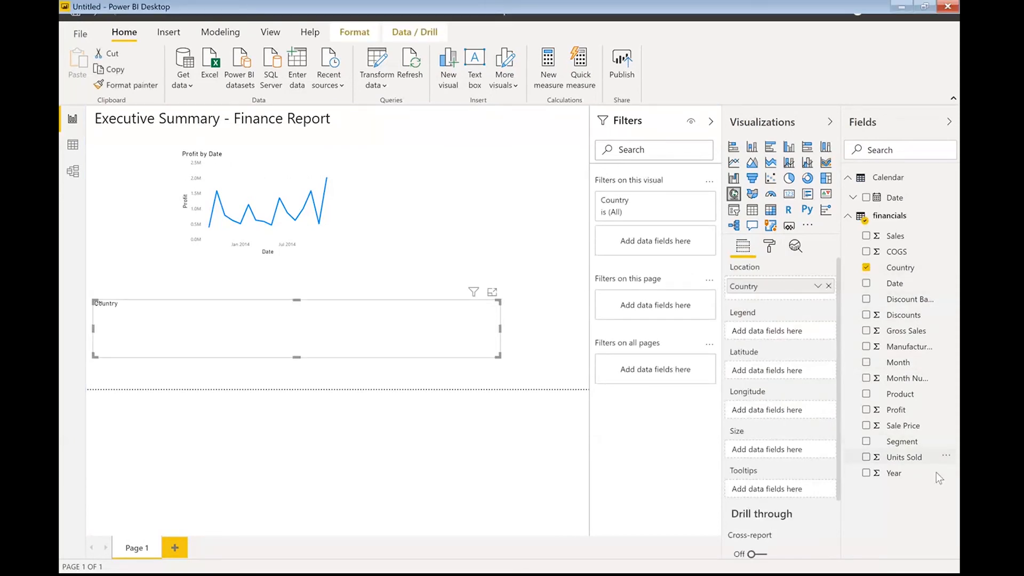
pyautogui.click(866, 410)
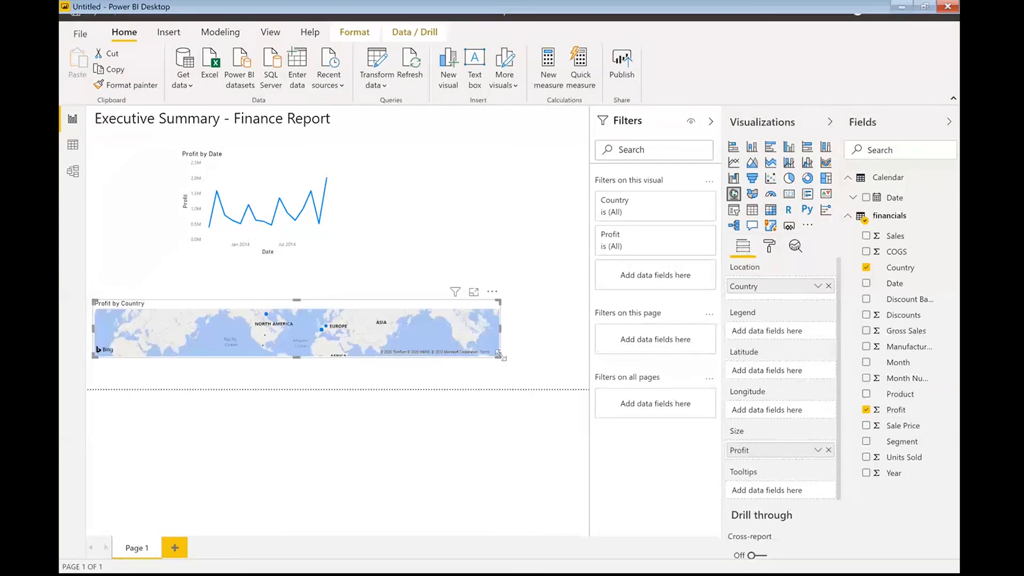
# - Shrink the Profit by Country map, place it beside the Profit by Date chart, and make it about as tall as that chart
pyautogui.moveTo(499, 355); pyautogui.dragTo(266, 370)
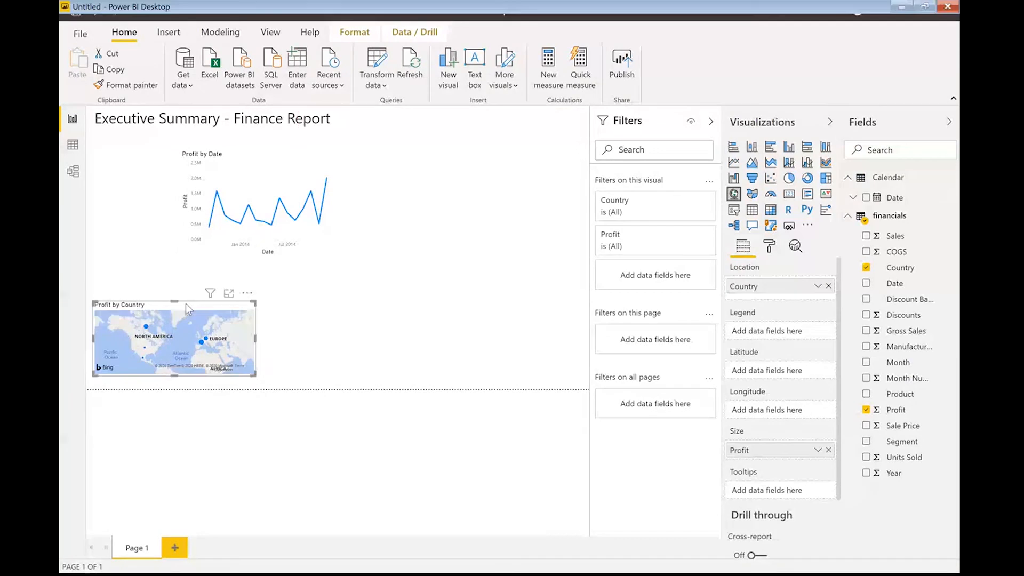
pyautogui.moveTo(185, 303); pyautogui.dragTo(462, 143)
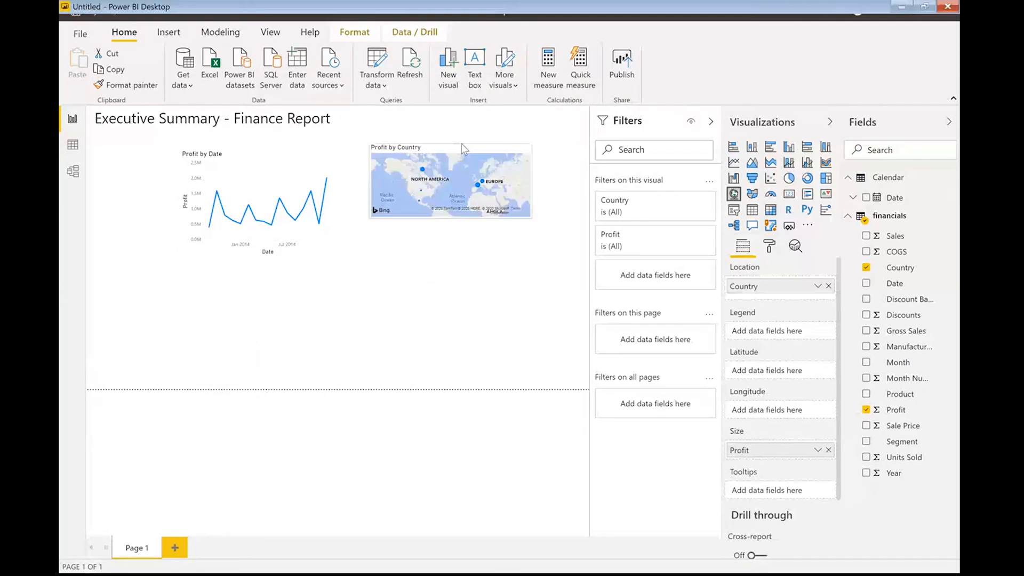
pyautogui.moveTo(531, 218); pyautogui.dragTo(544, 252)
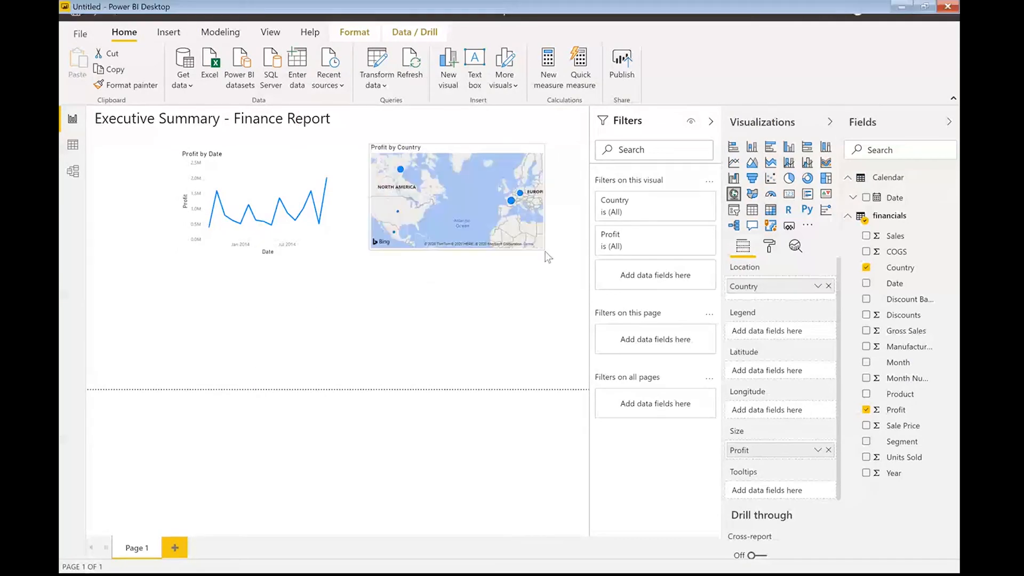
pyautogui.click(589, 446)
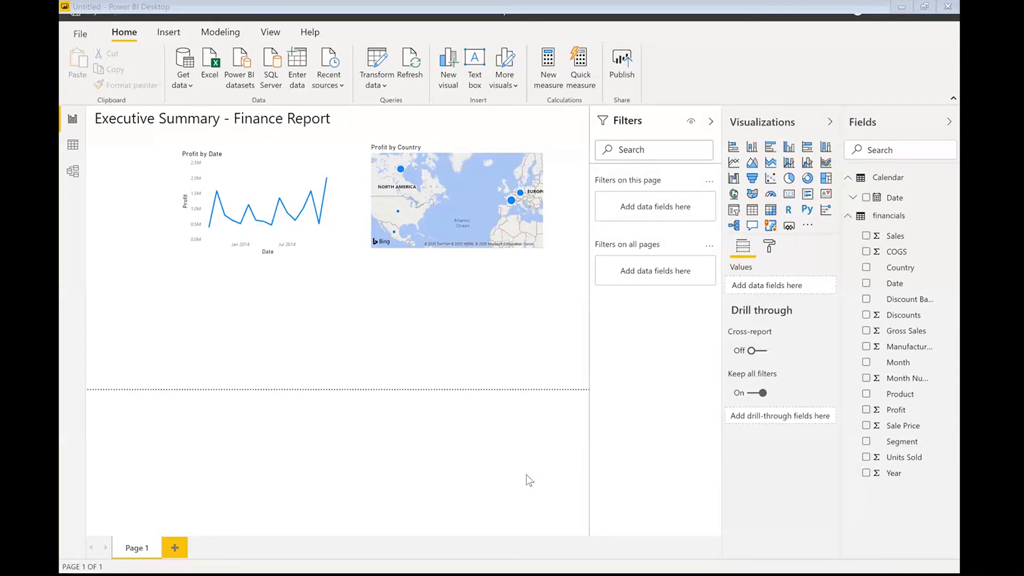
# - Add a clustered column chart of Sales by Segment, make it slightly larger, and split its columns by Product
pyautogui.click(866, 235)
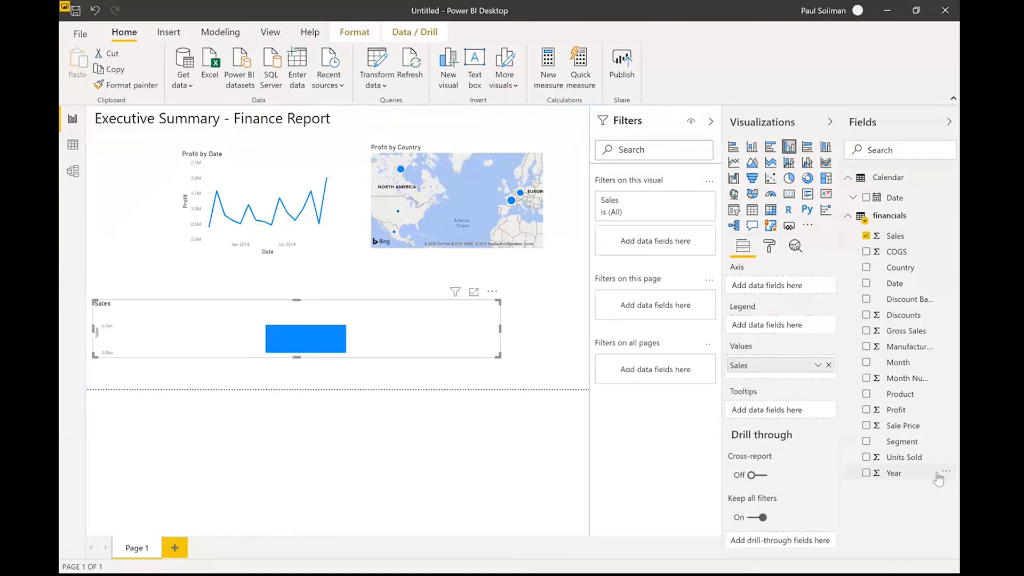
pyautogui.click(866, 442)
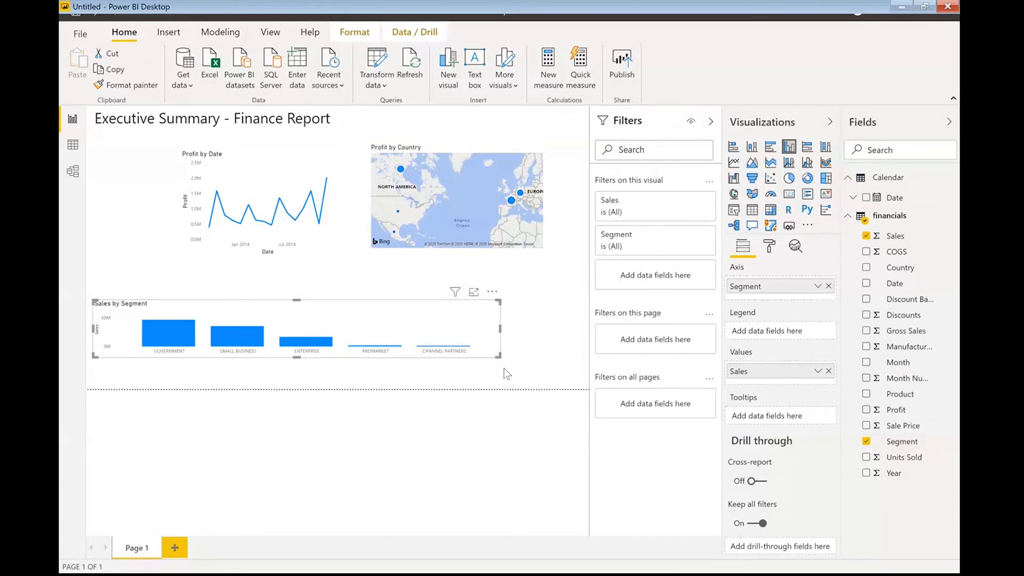
pyautogui.moveTo(504, 369); pyautogui.dragTo(511, 374)
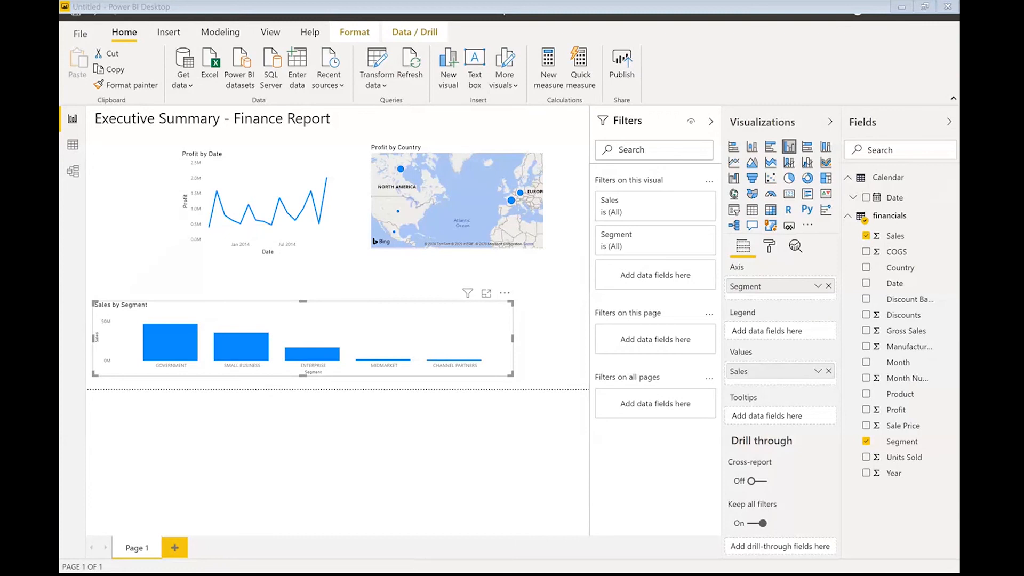
pyautogui.click(865, 394)
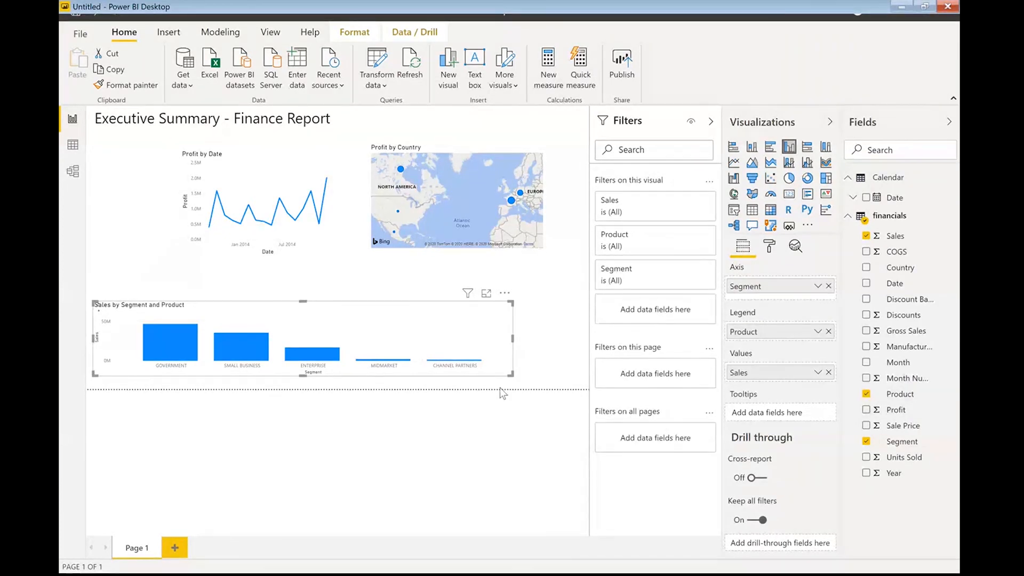
# - Narrow the Sales by Segment and Product chart and move it beneath the line chart and the map
pyautogui.moveTo(494, 382); pyautogui.dragTo(419, 380)
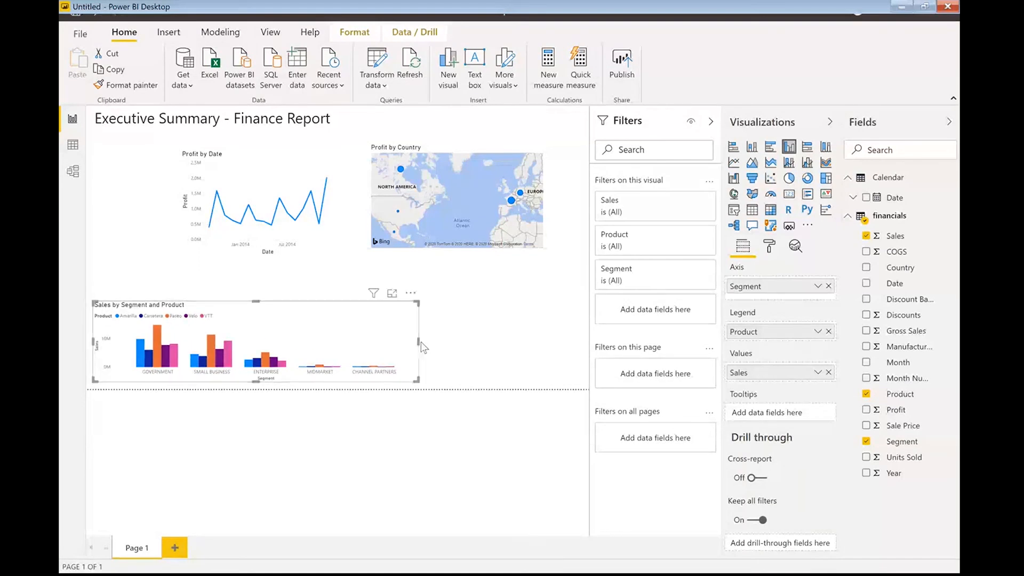
pyautogui.click(420, 349)
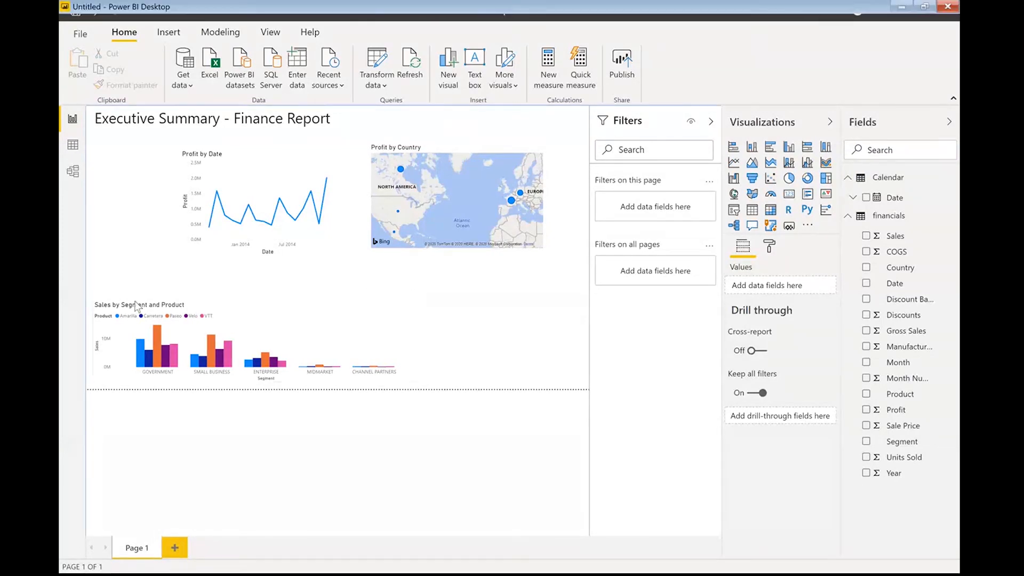
pyautogui.moveTo(140, 306); pyautogui.dragTo(249, 296)
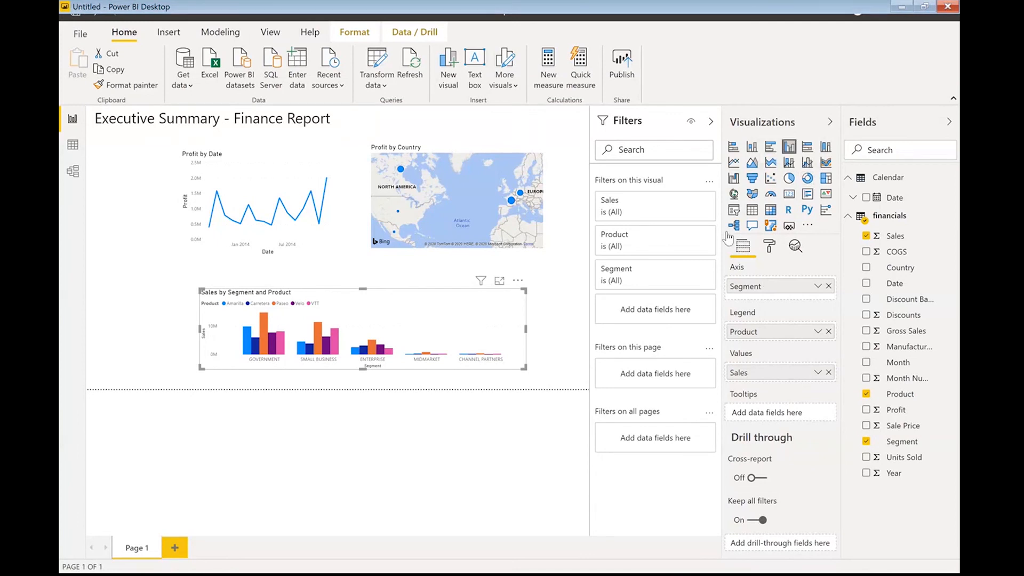
# - Add a separate slicer for the Calendar table's Date, keeping the Sales by Segment and Product visual a column chart
pyautogui.click(734, 211)
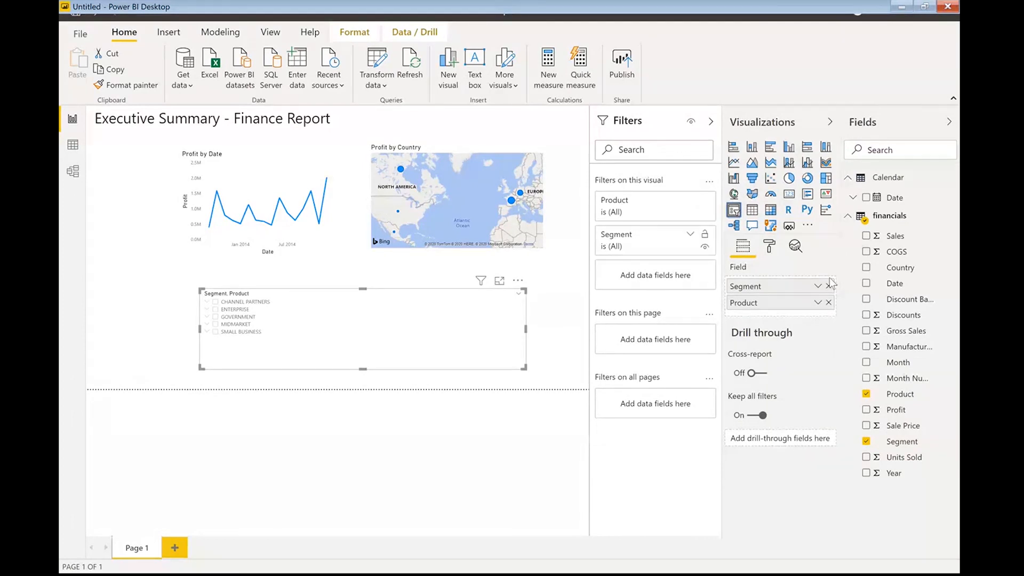
pyautogui.hotkey('ctrl', 'z')
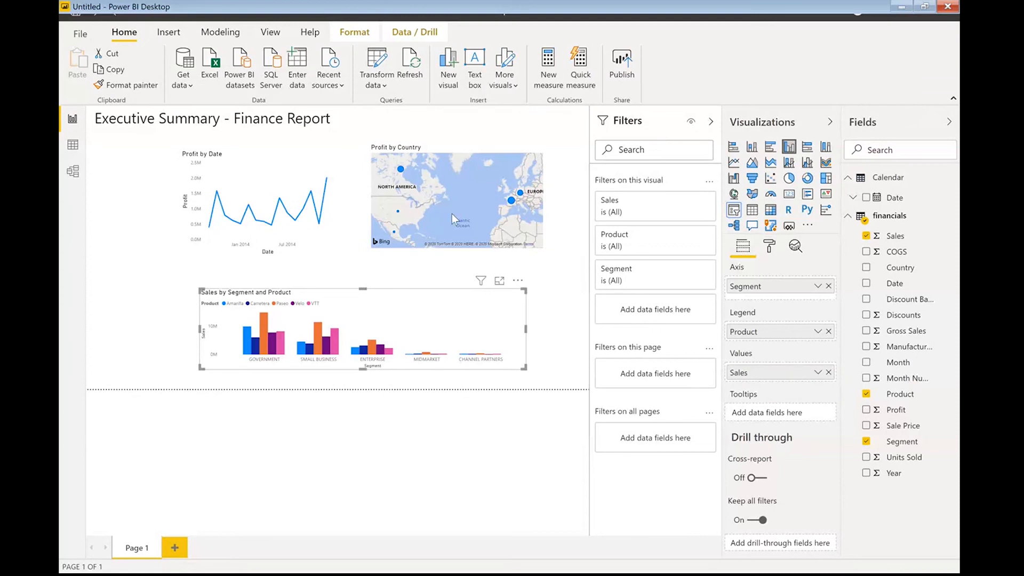
pyautogui.click(559, 267)
pyautogui.click(734, 210)
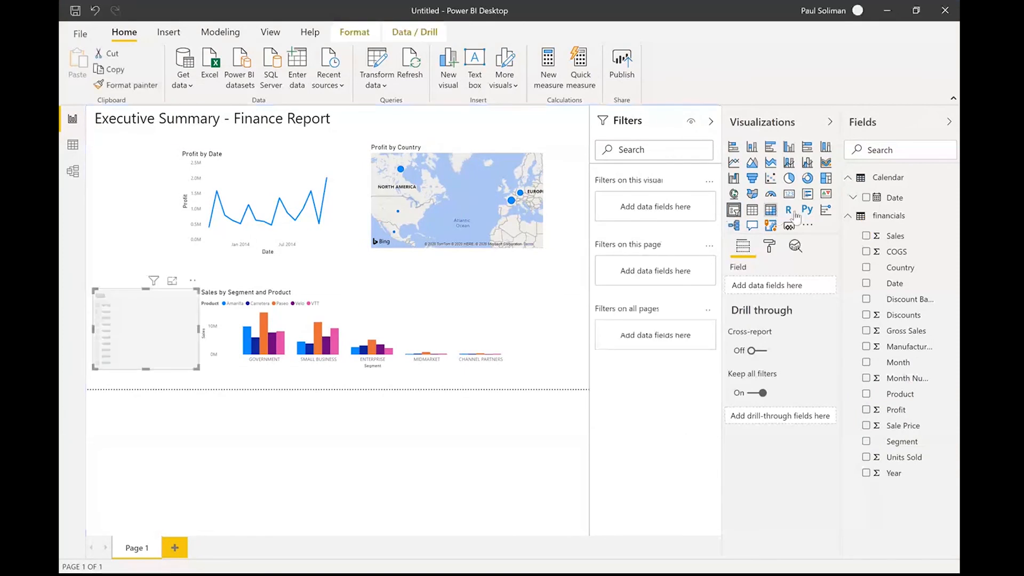
pyautogui.click(860, 201)
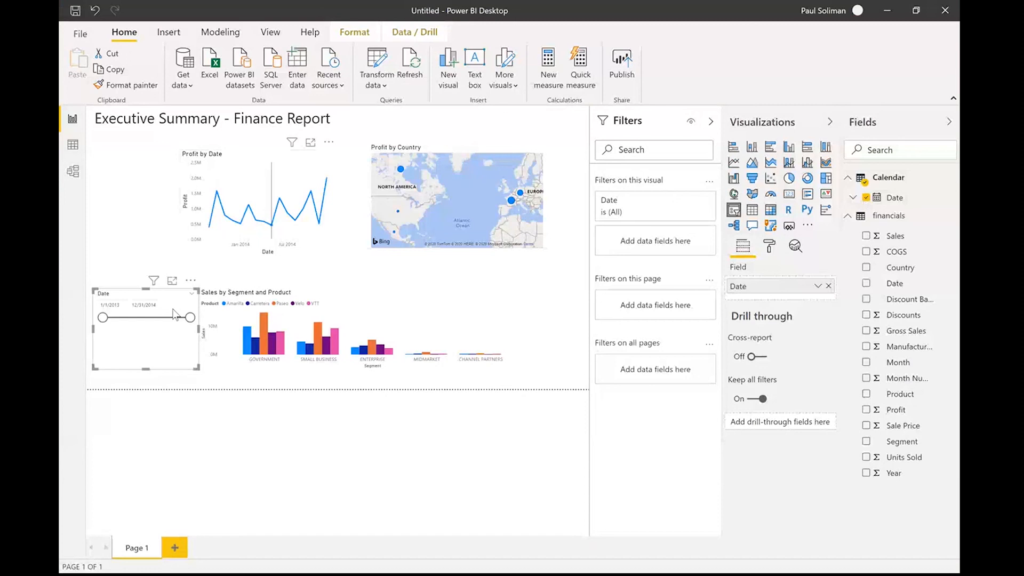
# - Make the date slicer a narrow, tall column beside the charts, reaching from just under the report title to the Sales chart's base
pyautogui.moveTo(197, 292); pyautogui.dragTo(134, 216)
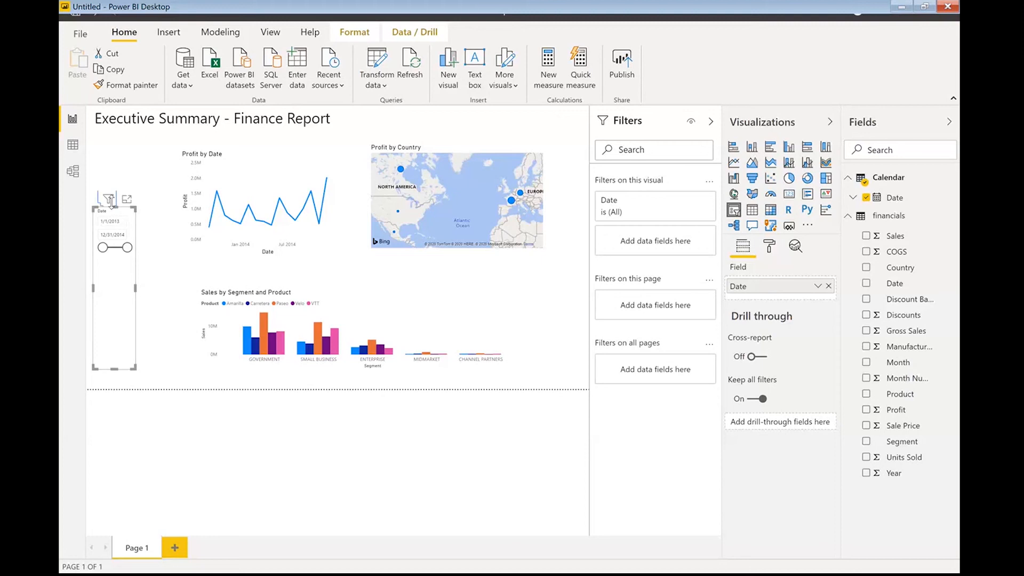
pyautogui.moveTo(113, 206); pyautogui.dragTo(114, 137)
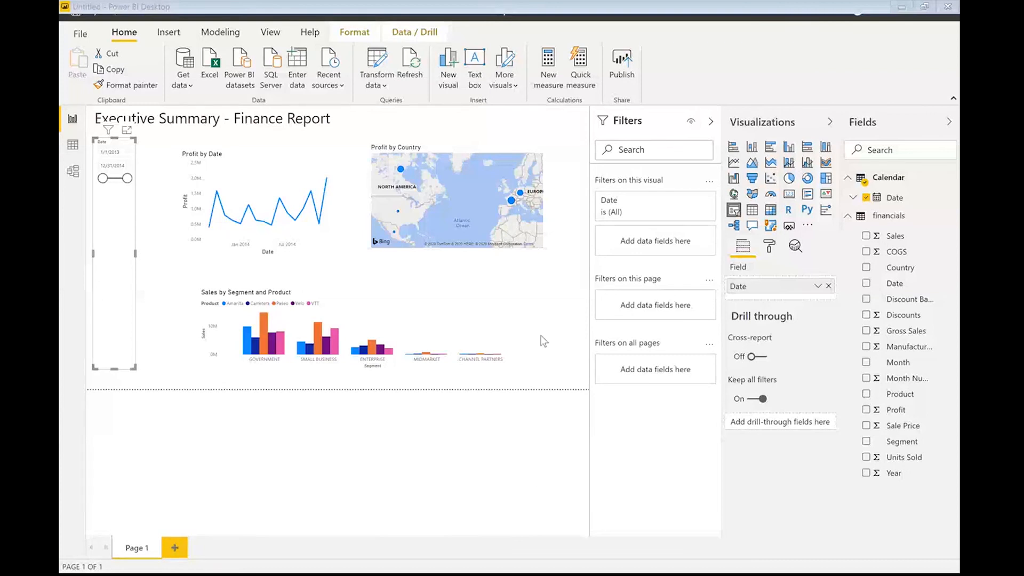
pyautogui.click(546, 496)
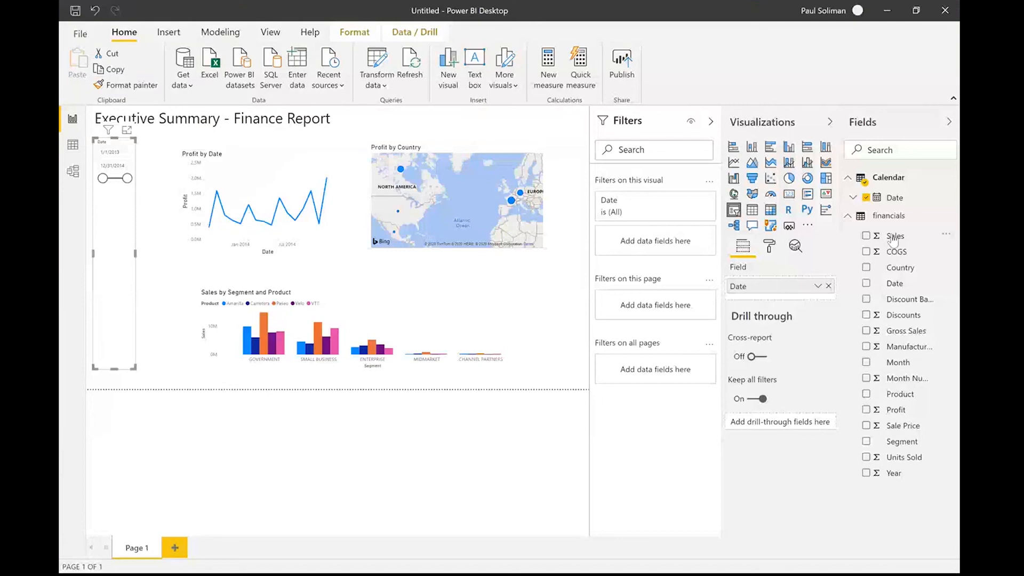
# - Switch the slicer's Date field to Date Hierarchy and remove the Quarter and Day levels
pyautogui.click(817, 287)
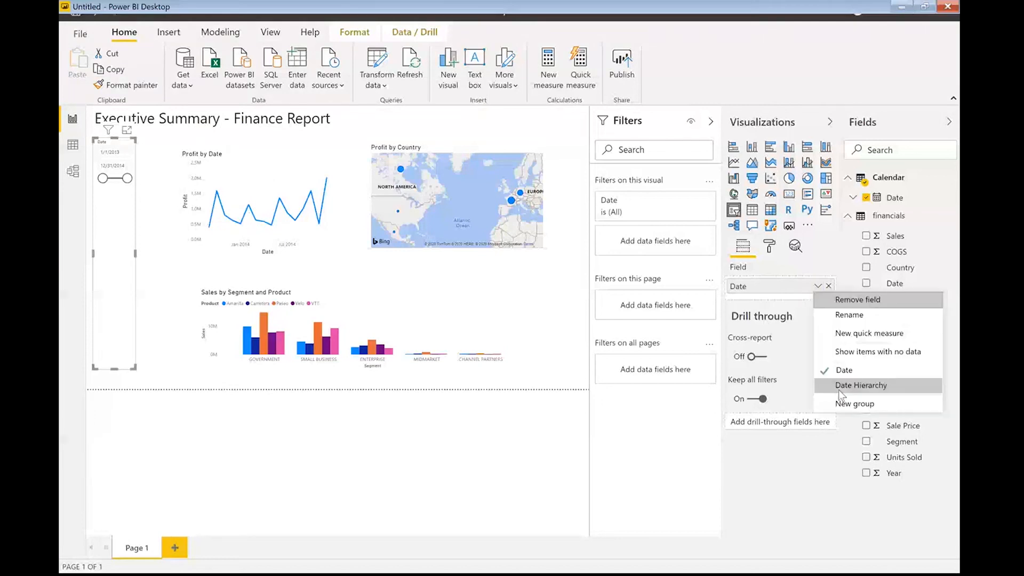
pyautogui.click(838, 386)
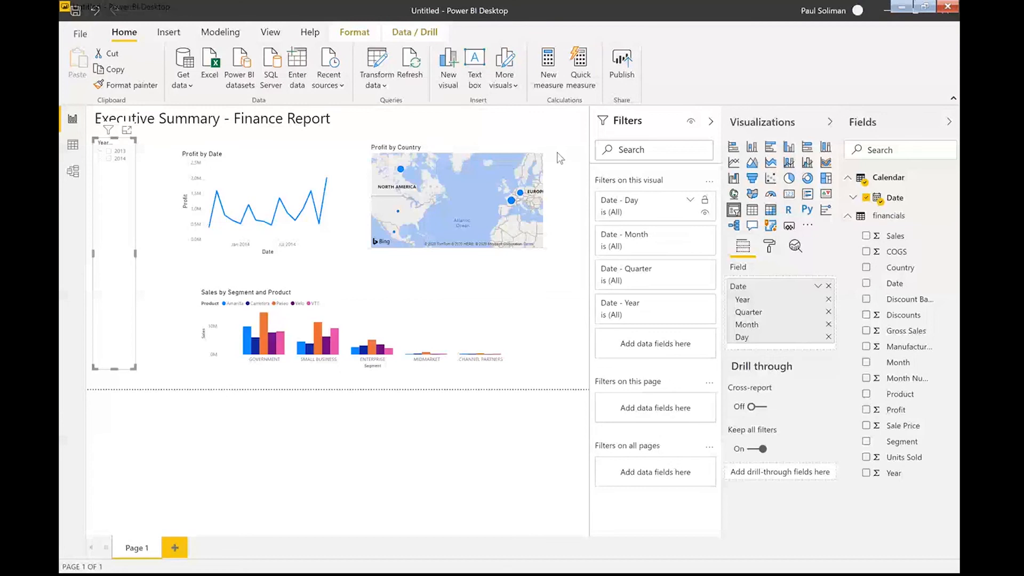
pyautogui.click(828, 312)
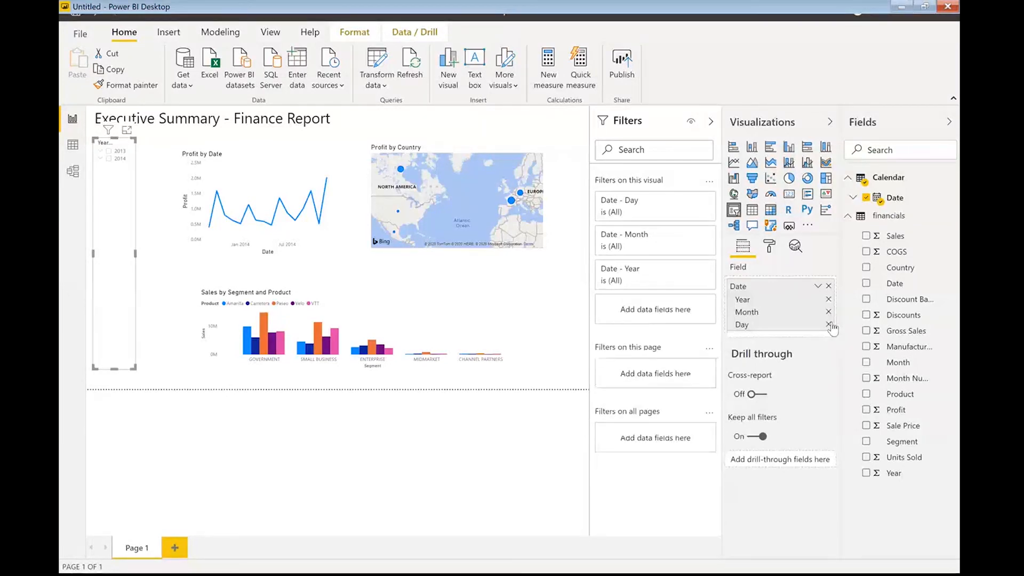
pyautogui.click(828, 324)
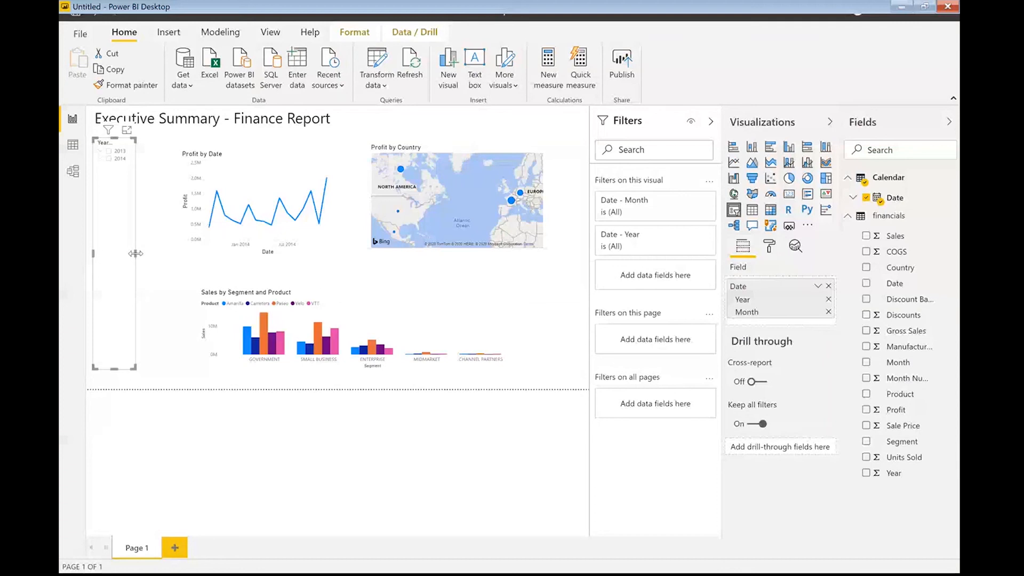
# - Widen the Year, Month slicer slightly and expand 2013 and 2014 to list their months
pyautogui.moveTo(135, 253); pyautogui.dragTo(161, 256)
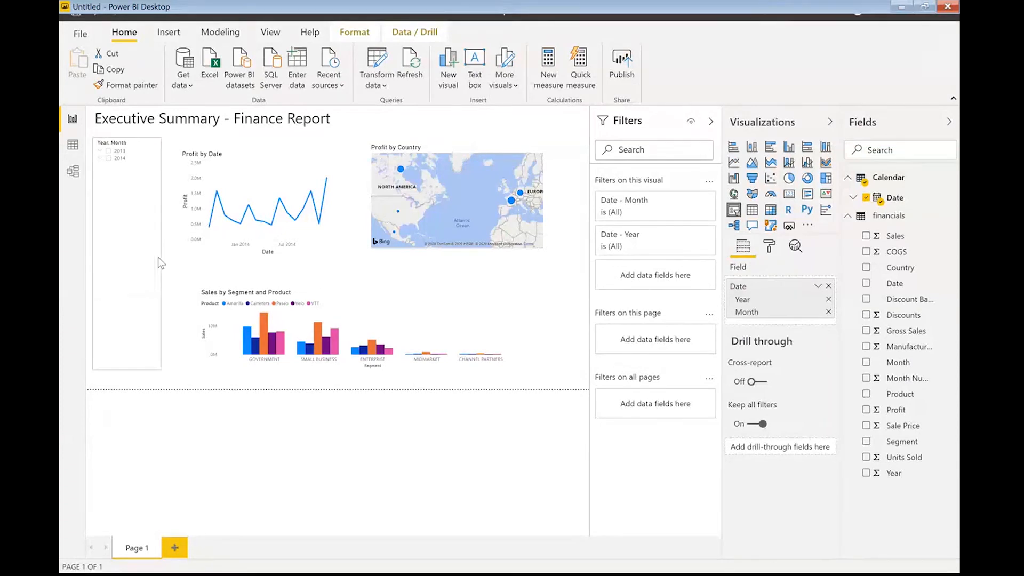
pyautogui.click(101, 174)
pyautogui.click(100, 151)
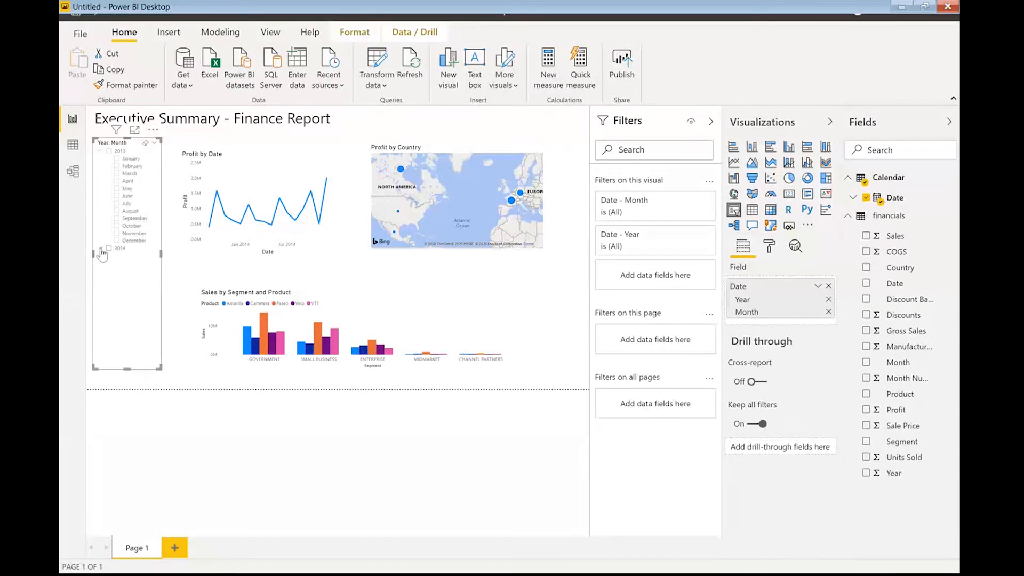
pyautogui.click(100, 248)
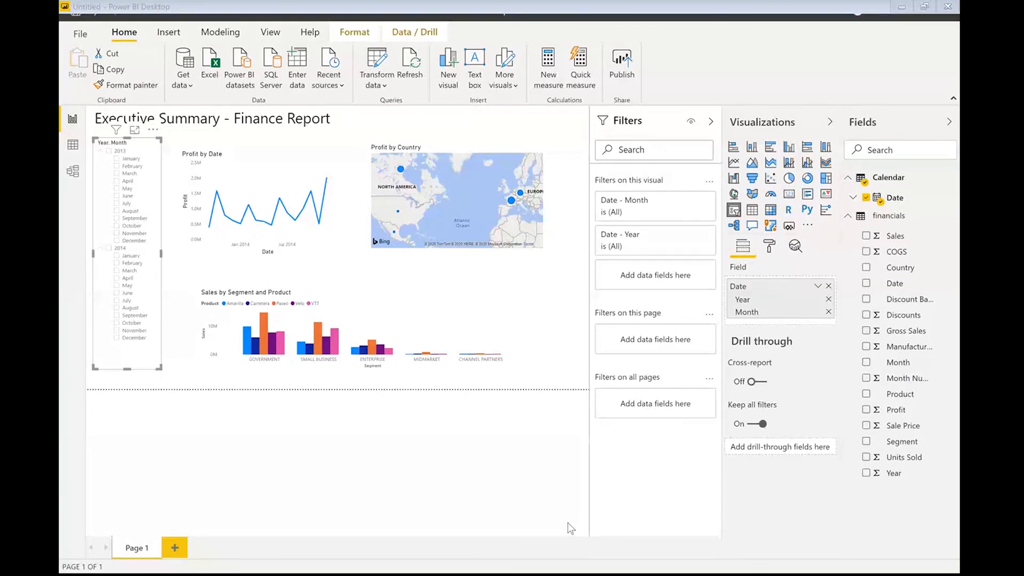
# - Apply the built-in report theme with the dark blue, teal, purple and pink palette
pyautogui.click(270, 32)
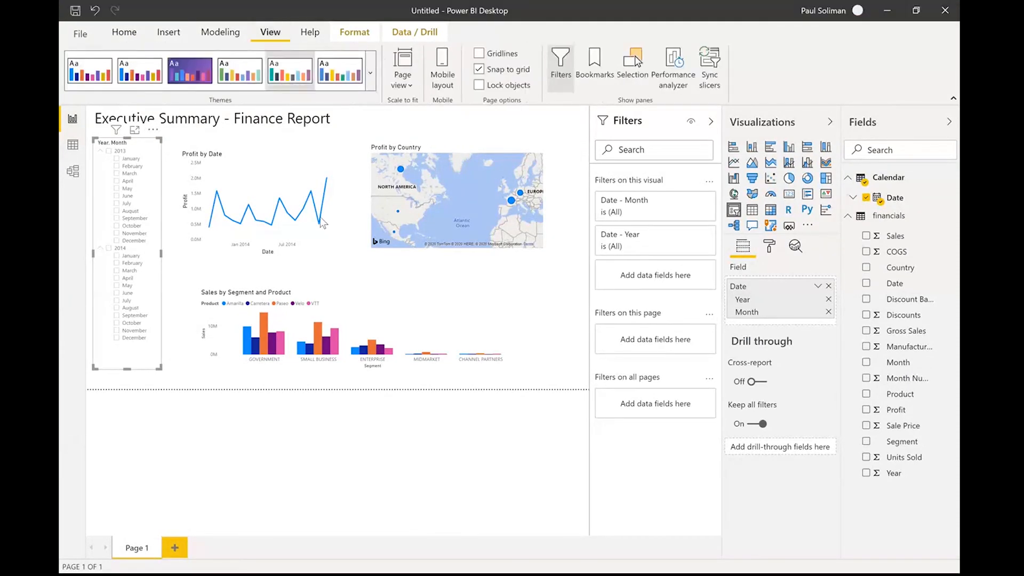
pyautogui.click(372, 71)
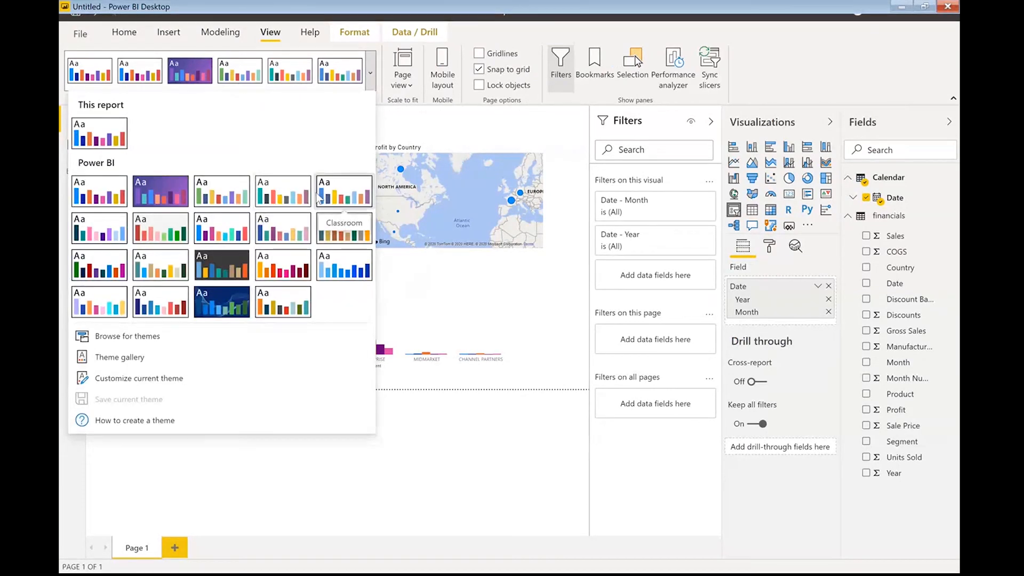
pyautogui.click(286, 218)
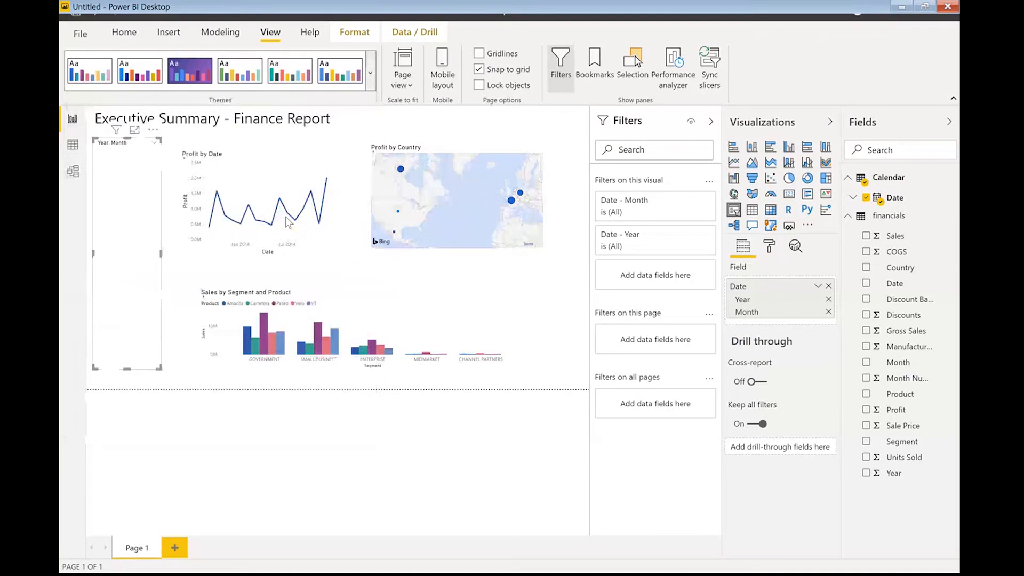
# - Enlarge the Sales by Segment and Product chart and align its left edge with the Profit by Date chart
pyautogui.click(522, 364)
pyautogui.moveTo(532, 369); pyautogui.dragTo(550, 388)
pyautogui.moveTo(489, 295); pyautogui.dragTo(467, 270)
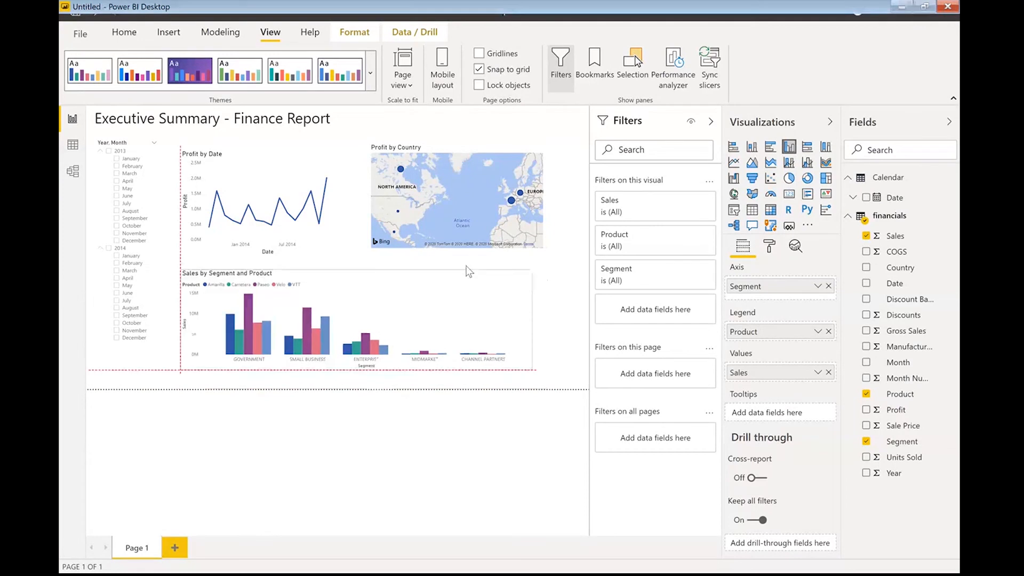
pyautogui.click(482, 450)
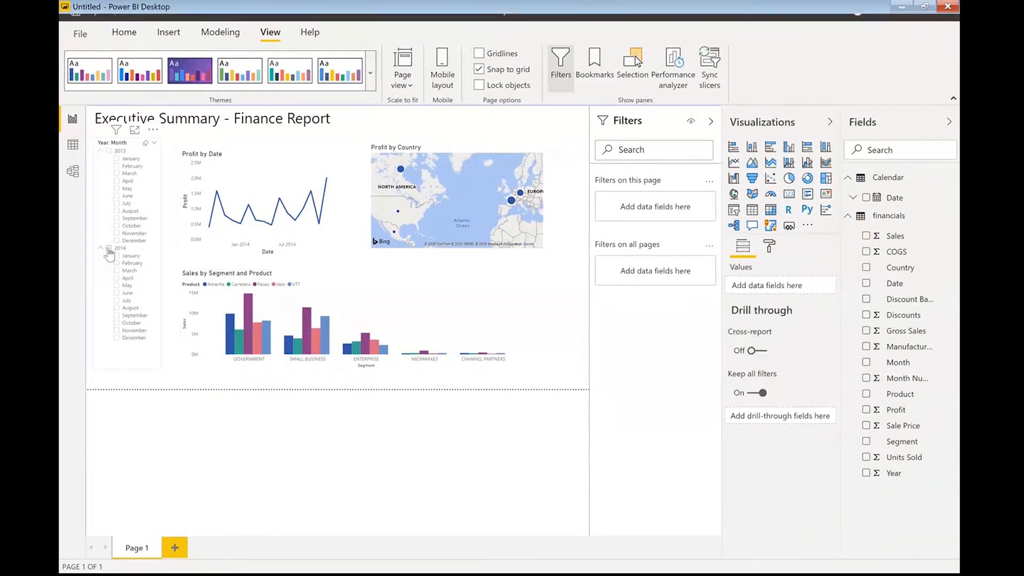
# - Filter the report to 2014 with the Year, Month slicer
pyautogui.click(109, 249)
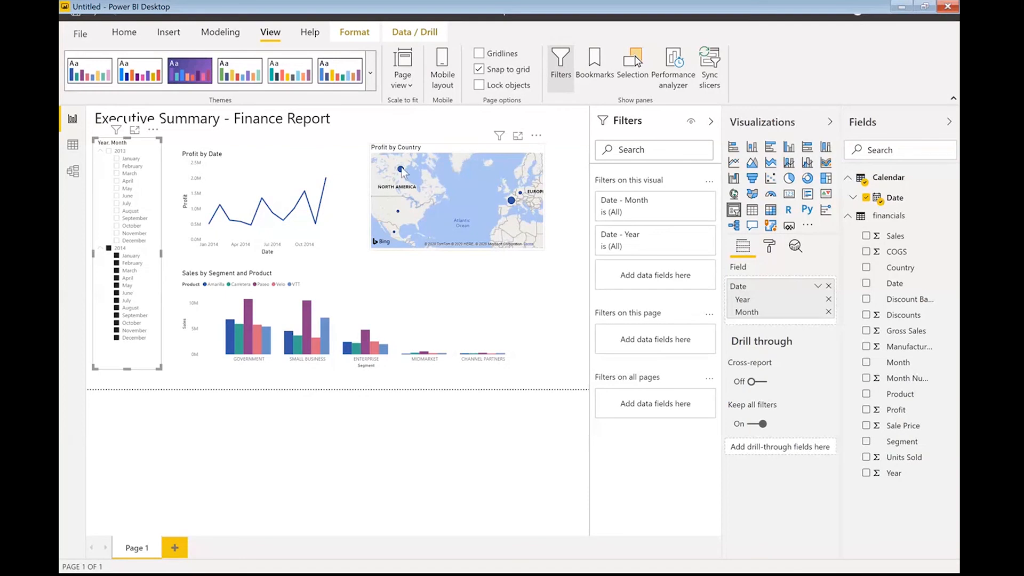
# - Check the profit values of the country bubbles on the Profit by Country map
pyautogui.moveTo(402, 168)
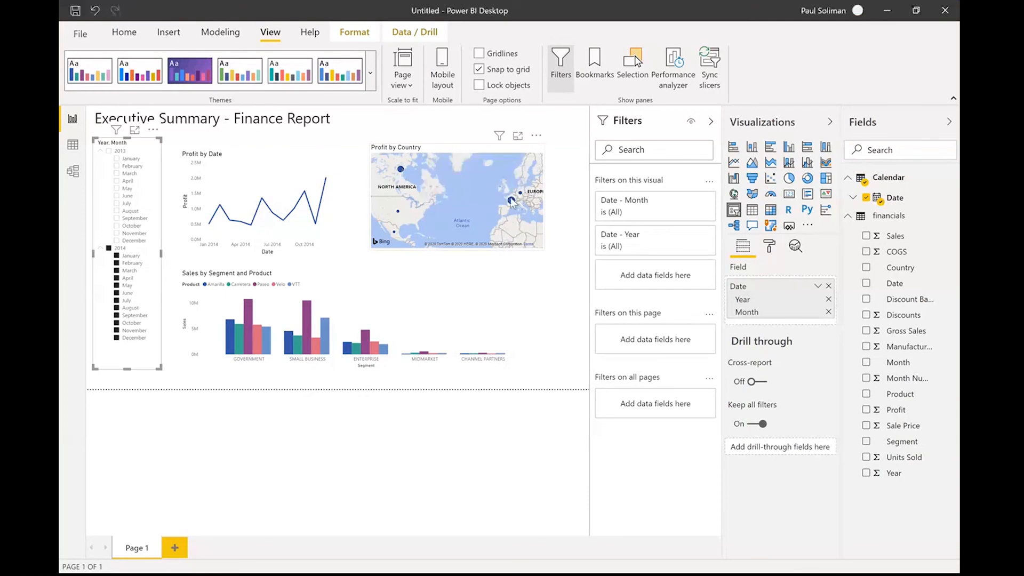
pyautogui.moveTo(512, 203)
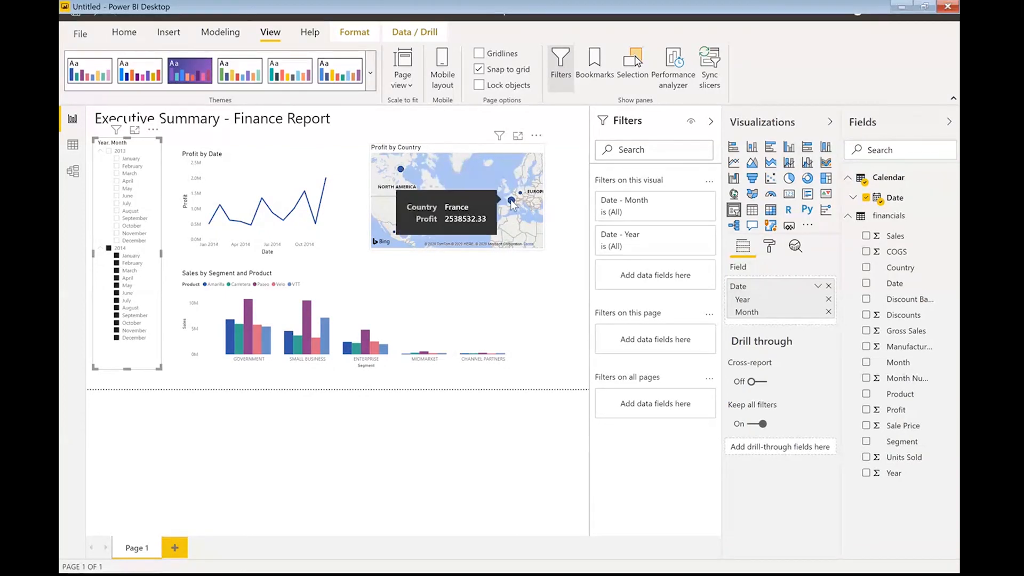
pyautogui.moveTo(337, 356)
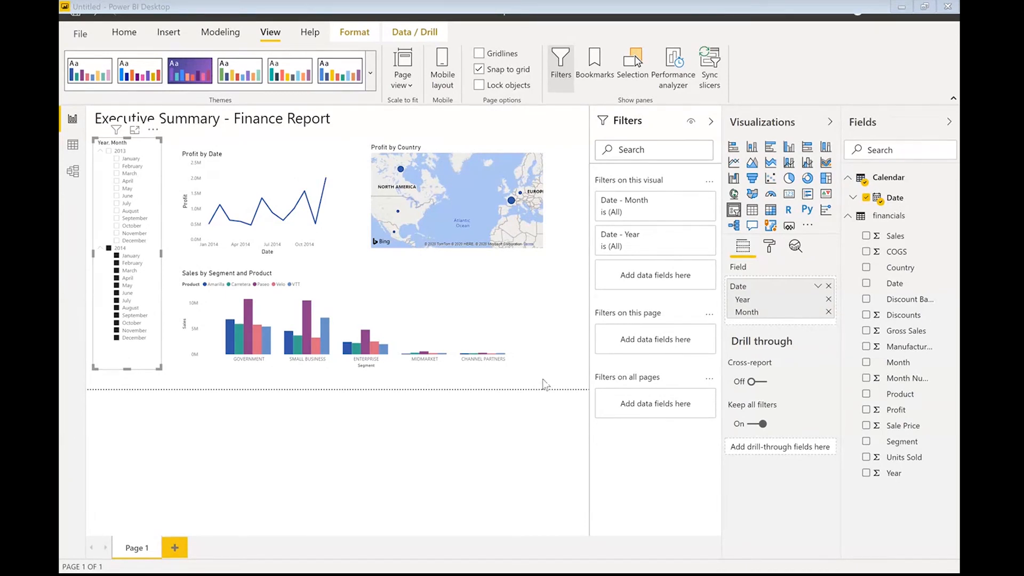
pyautogui.click(537, 343)
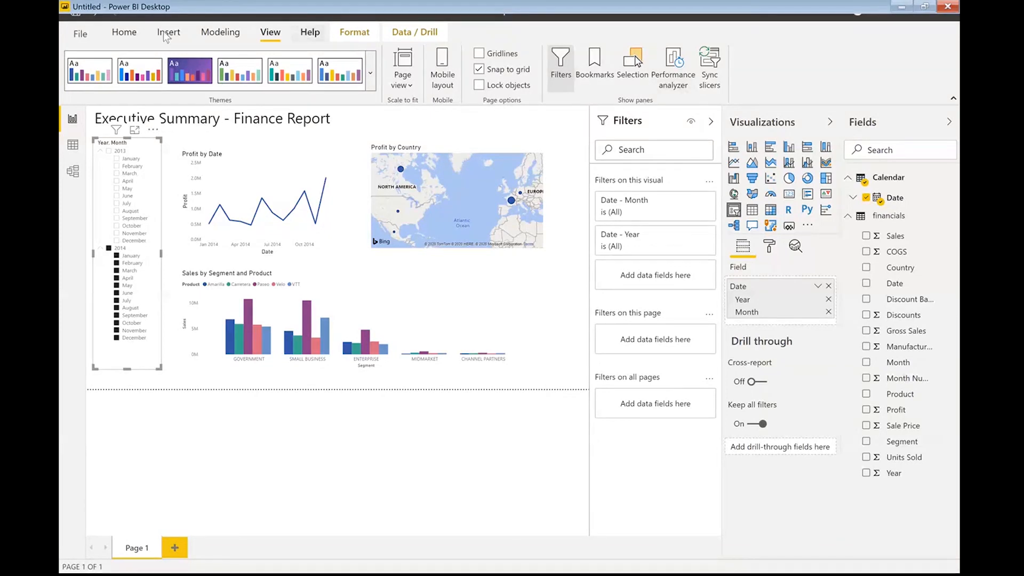
pyautogui.click(124, 32)
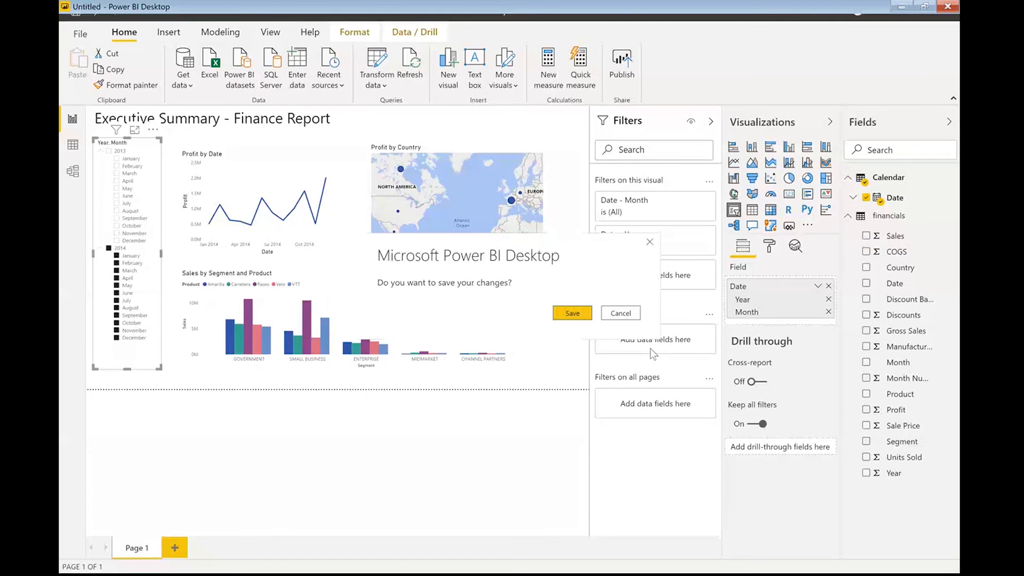
pyautogui.click(572, 314)
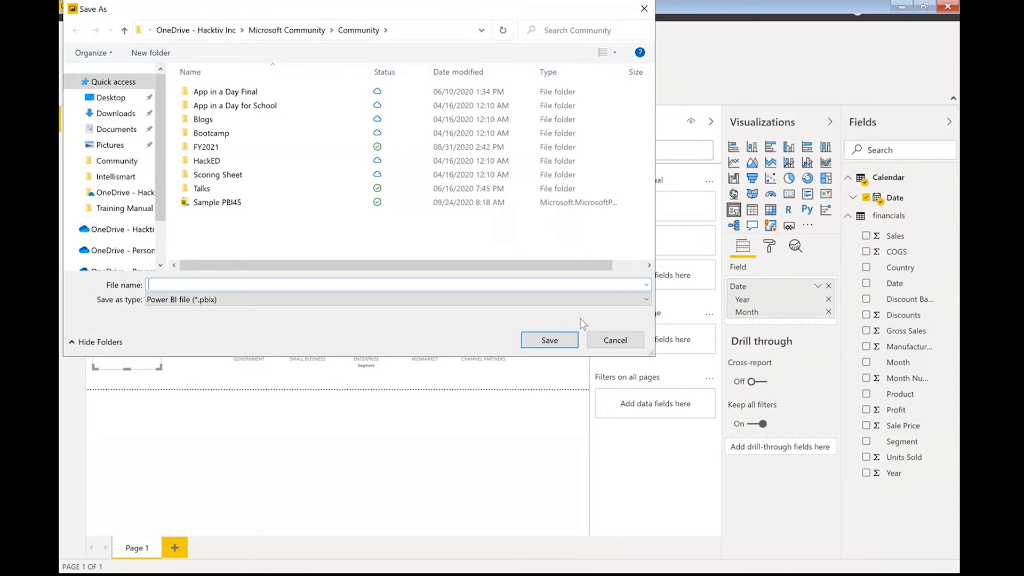
pyautogui.click(617, 336)
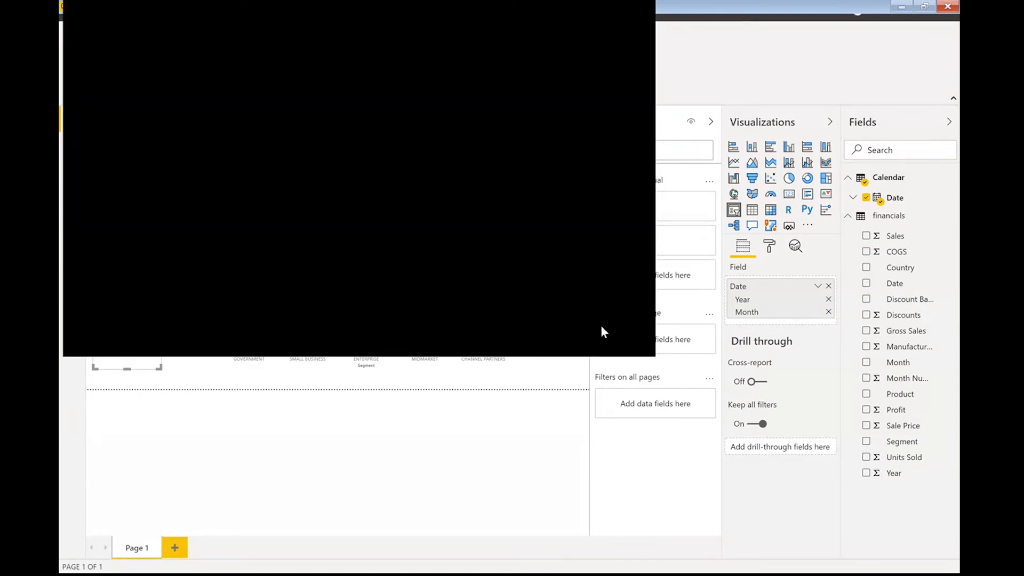
# - Close the untitled finance report without saving its changes
pyautogui.click(950, 19)
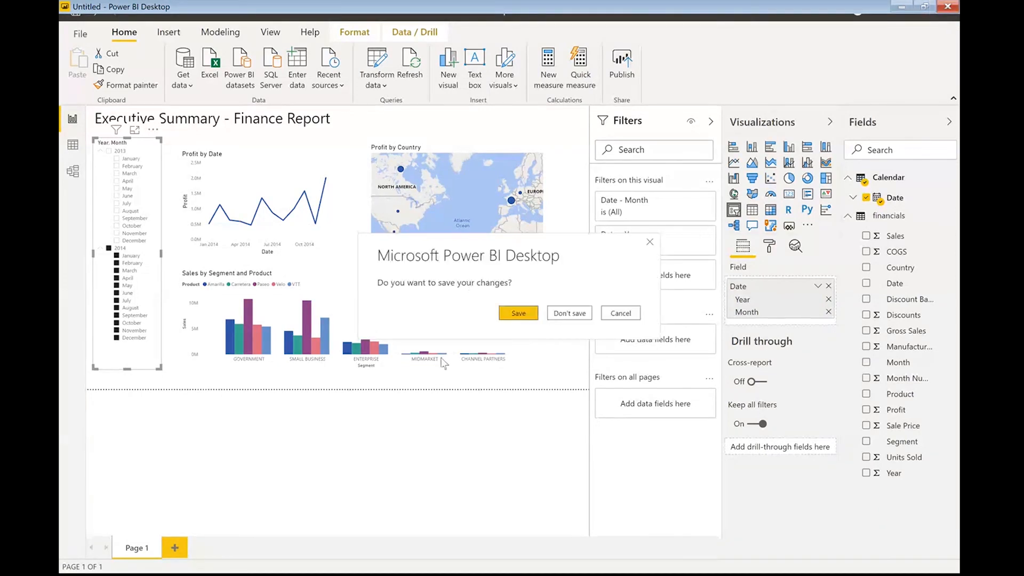
pyautogui.click(568, 313)
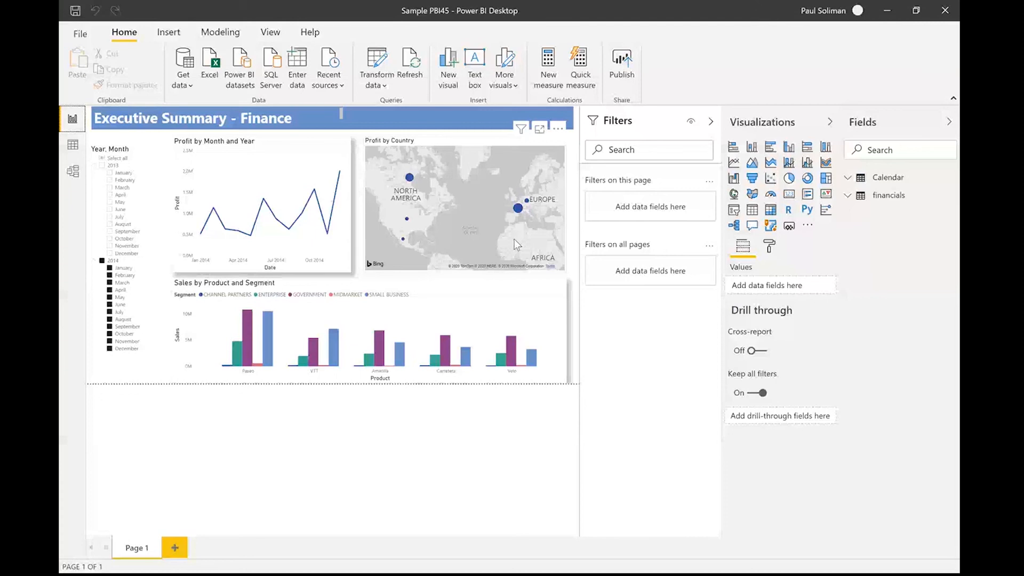
# - Add a blank second page to the Sample PBI45 report and open the AppSource gallery of additional visuals
pyautogui.click(109, 268)
pyautogui.click(174, 549)
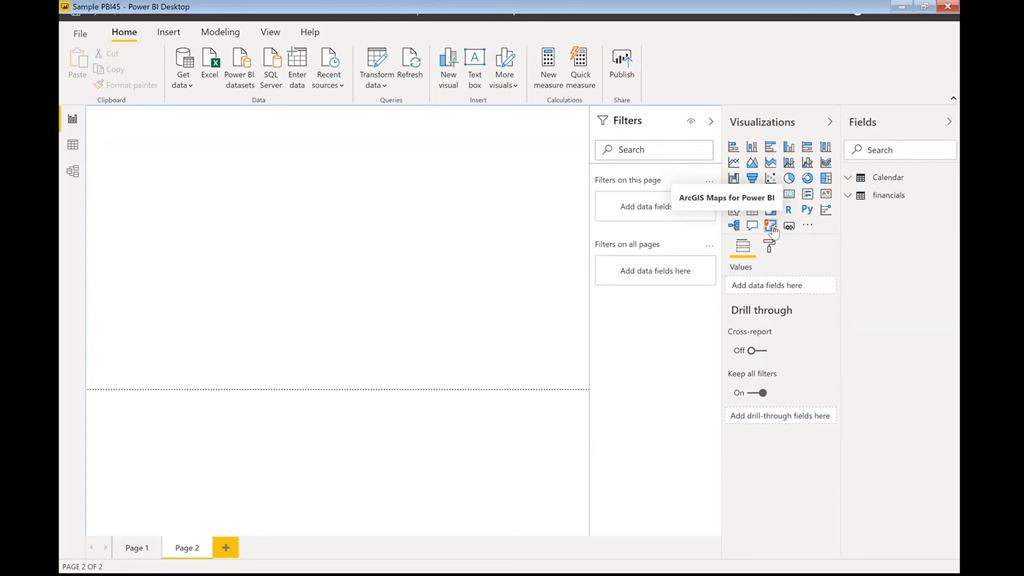
pyautogui.click(808, 227)
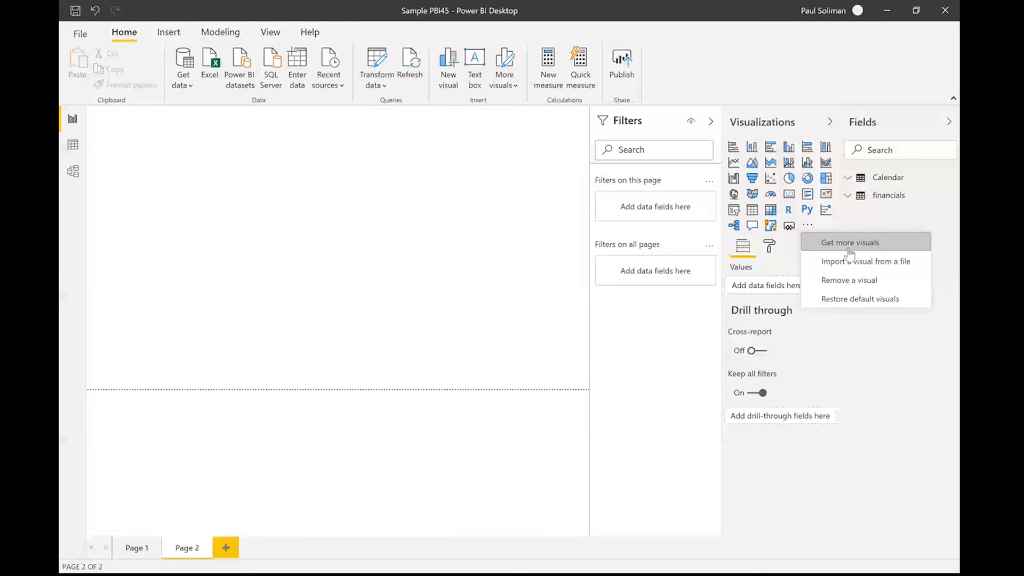
pyautogui.click(849, 249)
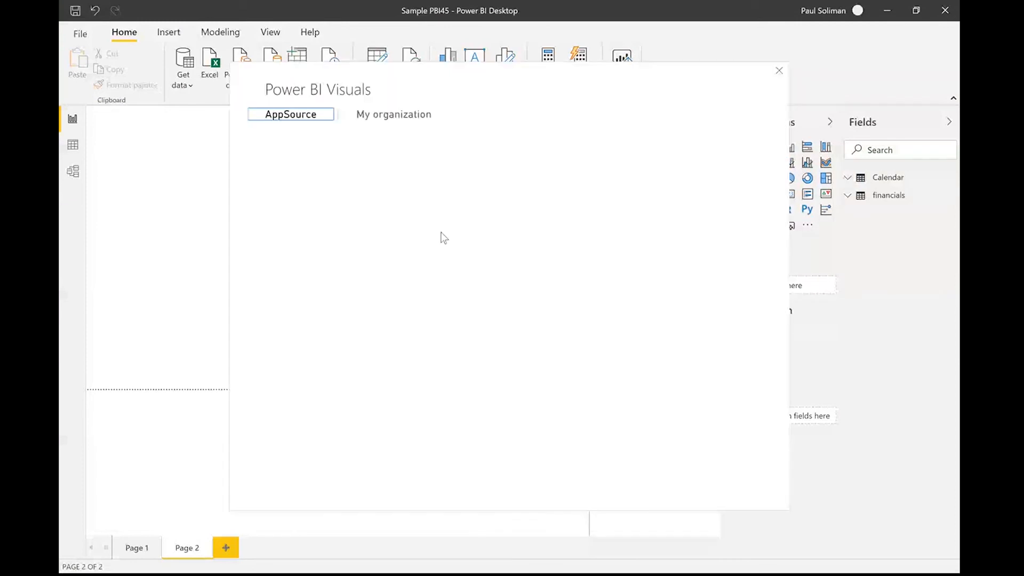
# - Search the AppSource visuals for "narra"
pyautogui.click(314, 180)
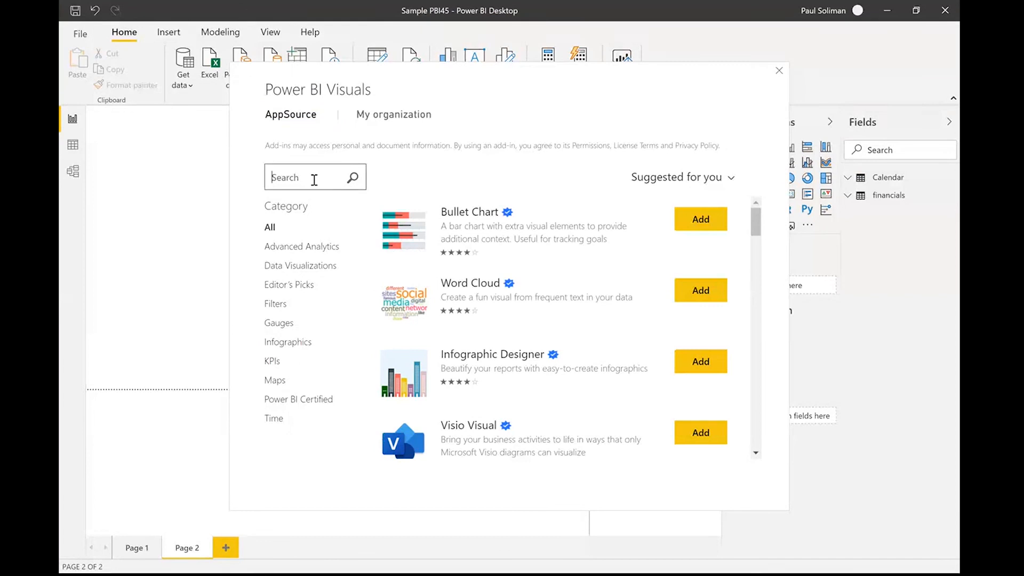
pyautogui.write('narra')
pyautogui.press('Return')
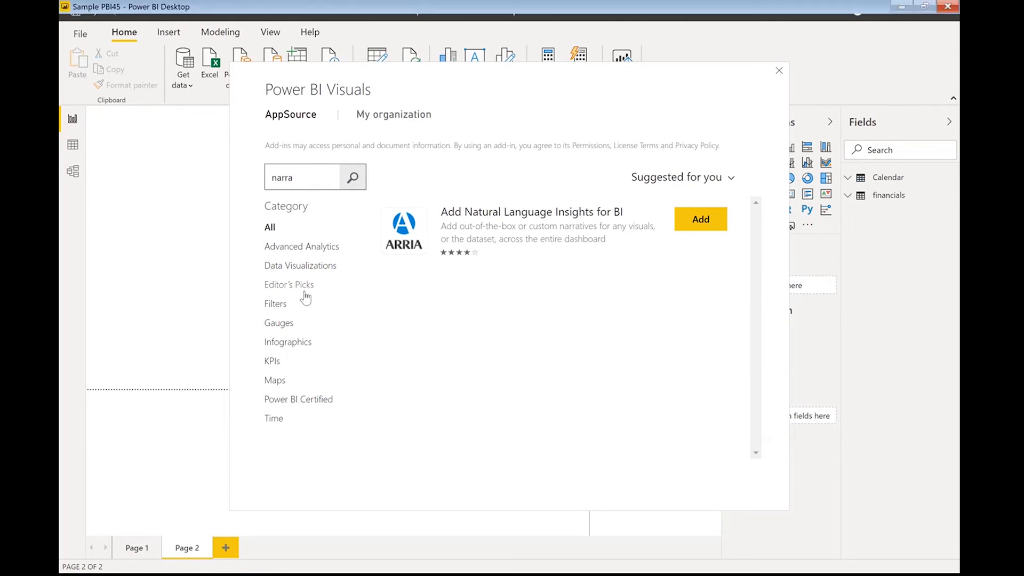
# - Clear the search text and browse the custom visuals offered in the Data Visualizations category
pyautogui.click(296, 249)
pyautogui.click(296, 265)
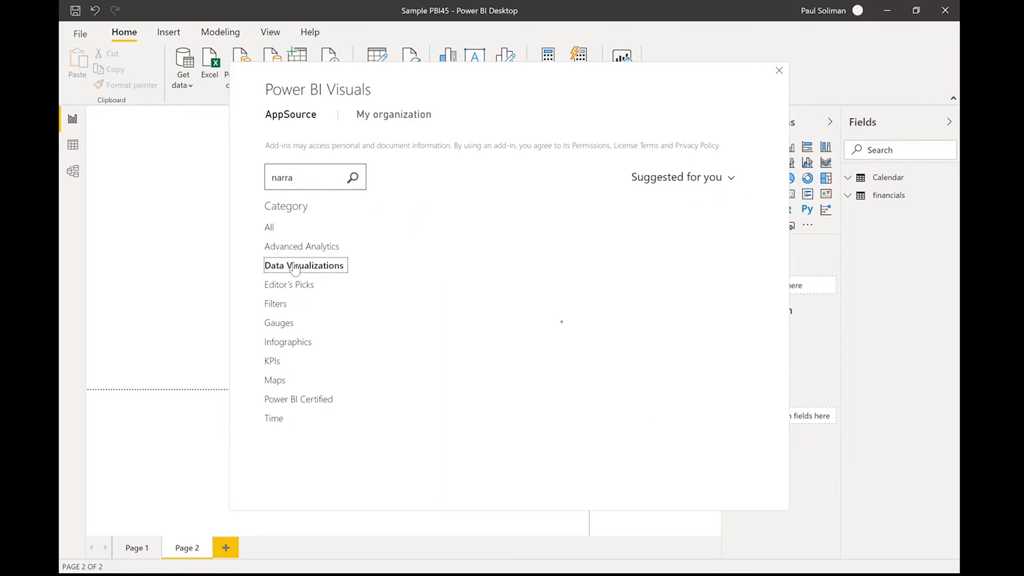
pyautogui.click(305, 175)
pyautogui.press('BackSpace')
pyautogui.press('BackSpace')
pyautogui.press('BackSpace')
pyautogui.press('BackSpace')
pyautogui.press('BackSpace')
pyautogui.scroll(-1, 478, 326)
pyautogui.scroll(-1, 478, 325)
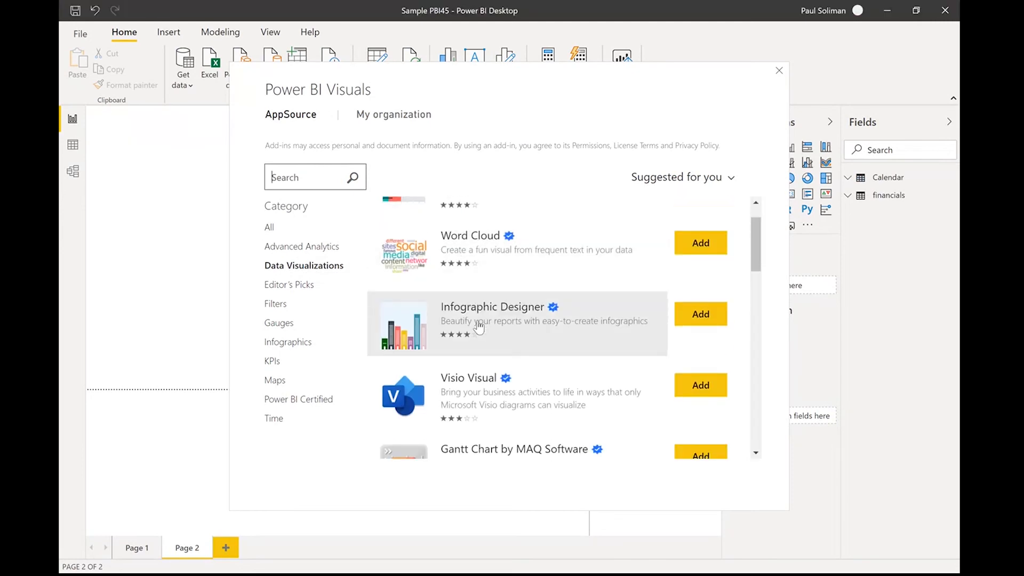
pyautogui.scroll(-3, 478, 328)
pyautogui.scroll(-2, 526, 382)
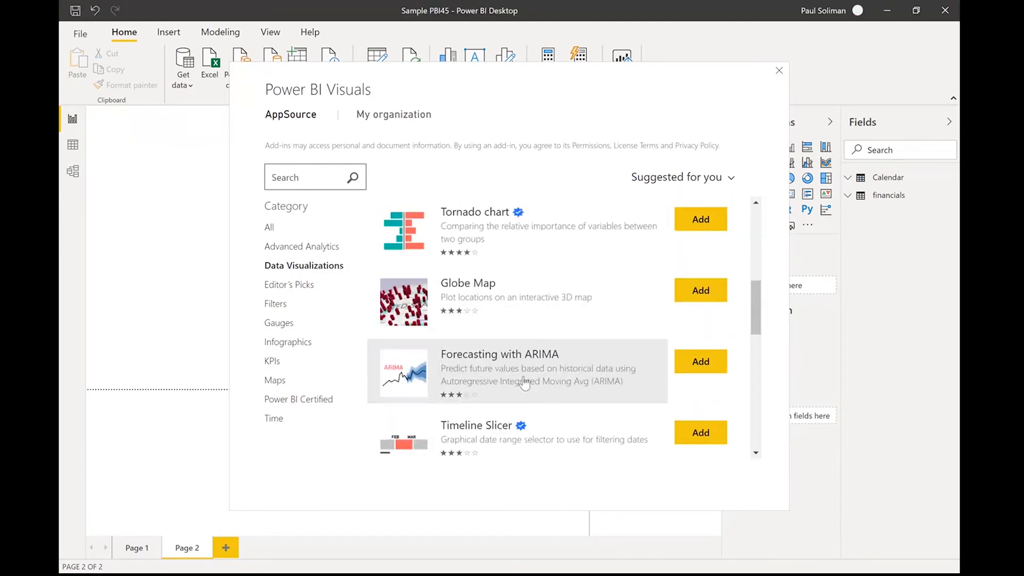
pyautogui.scroll(-3, 551, 425)
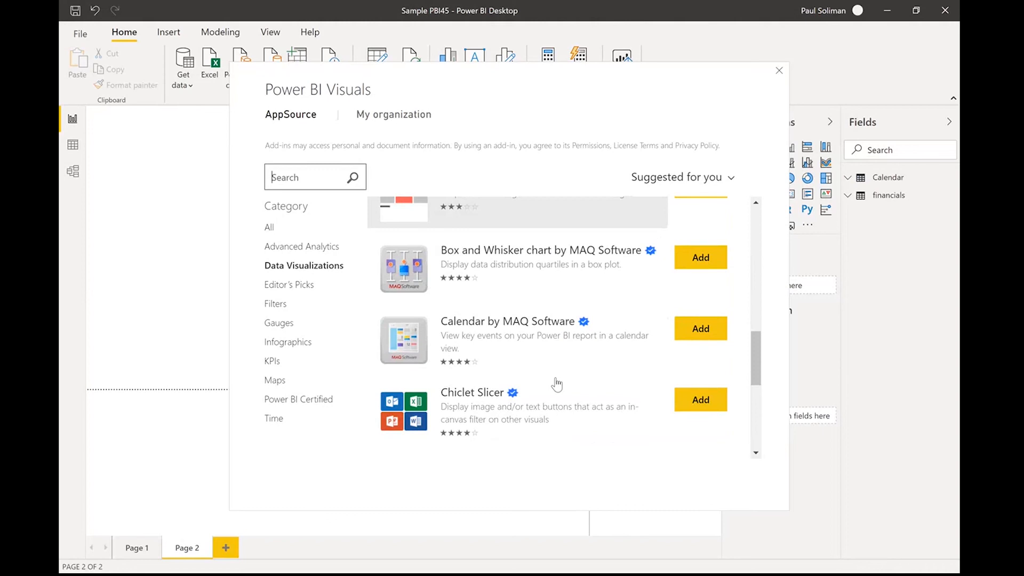
pyautogui.scroll(-2, 556, 383)
pyautogui.scroll(-2, 548, 401)
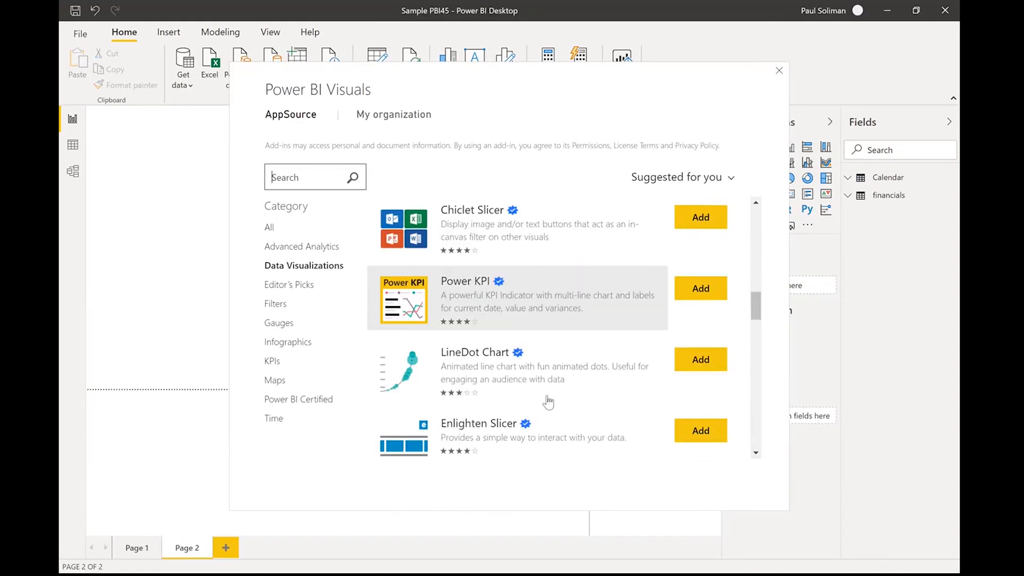
pyautogui.scroll(-2, 548, 401)
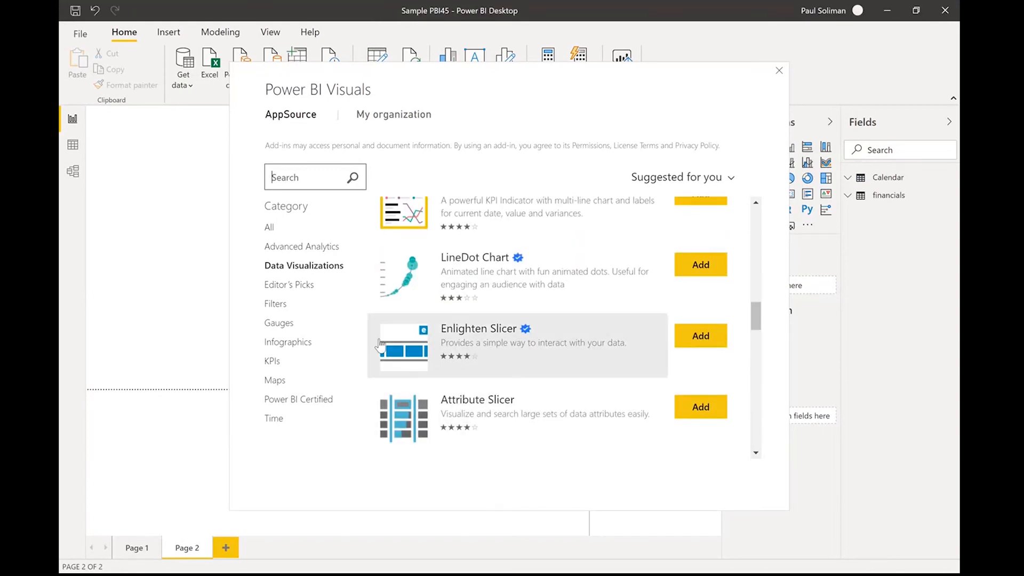
# - Browse the custom visuals in the Editor's Picks and Infographics categories
pyautogui.click(294, 287)
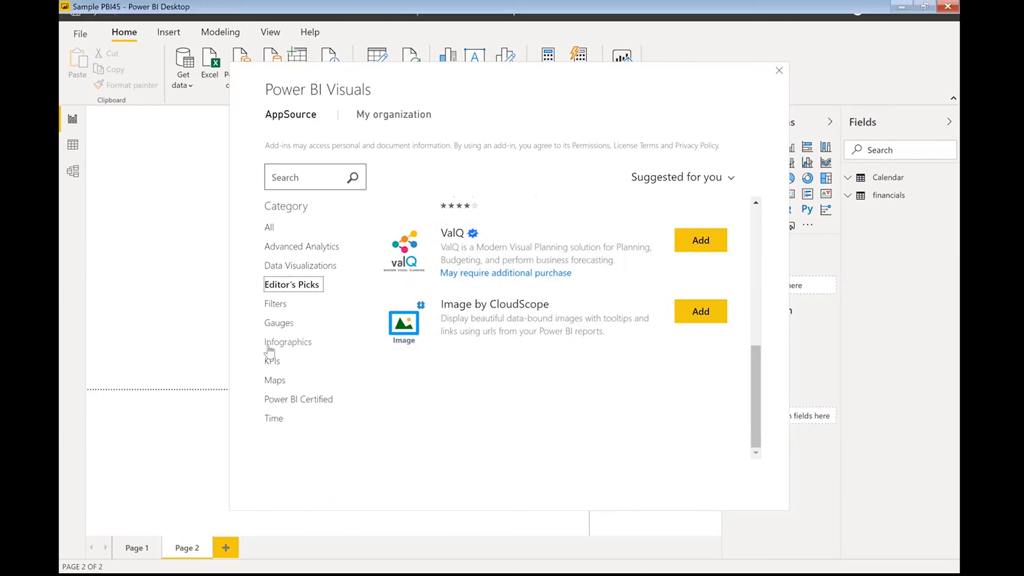
pyautogui.click(293, 348)
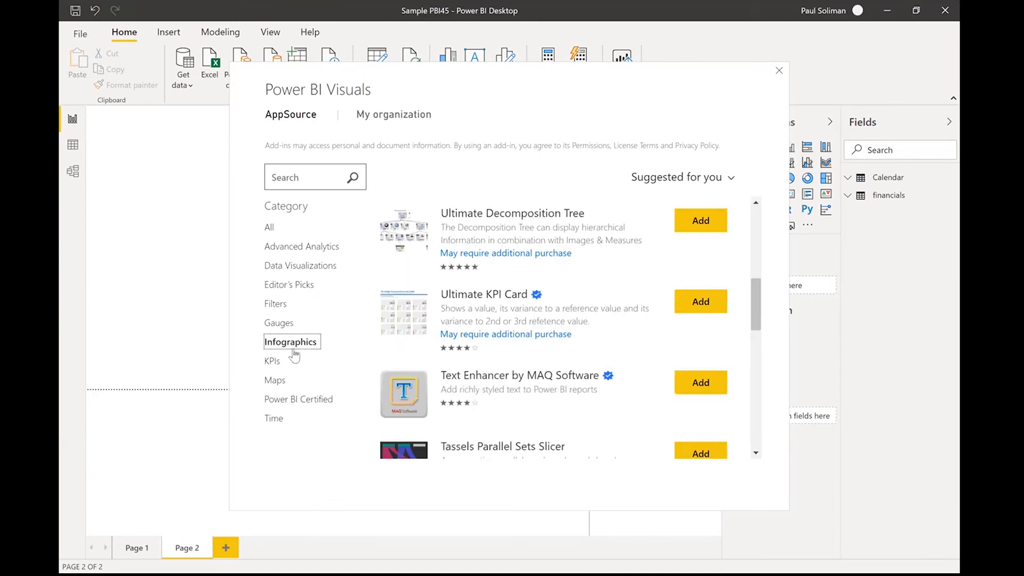
pyautogui.scroll(-3, 445, 401)
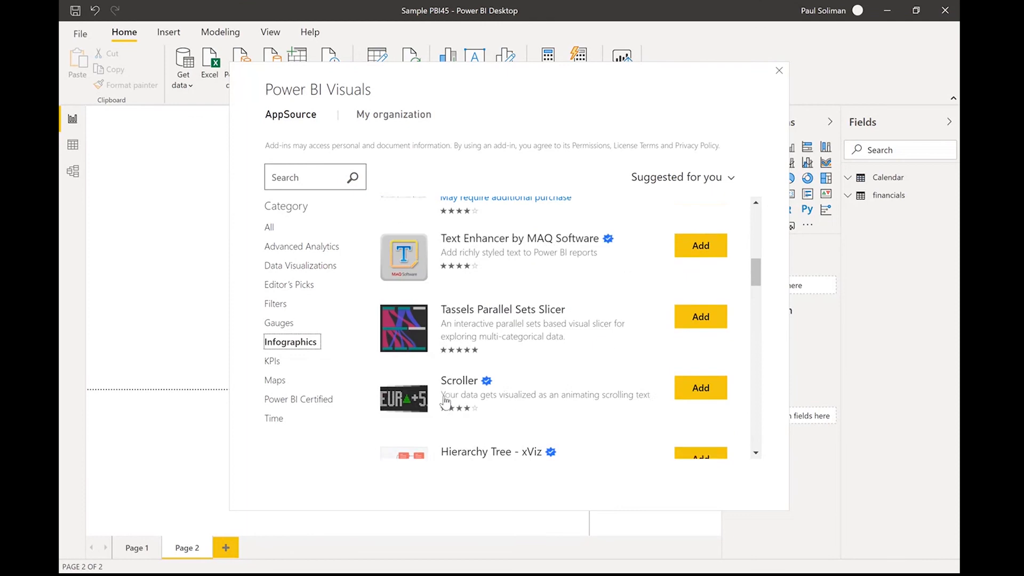
pyautogui.scroll(-1, 445, 401)
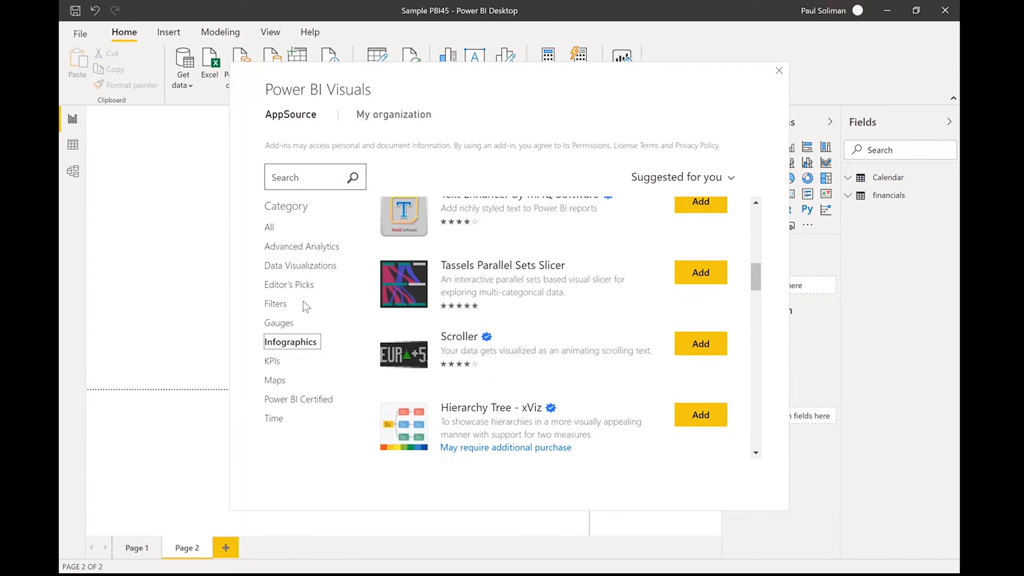
# - Show the visuals of all categories and look through the list of available charts, slicers and KPI visuals
pyautogui.click(270, 228)
pyautogui.scroll(3, 560, 352)
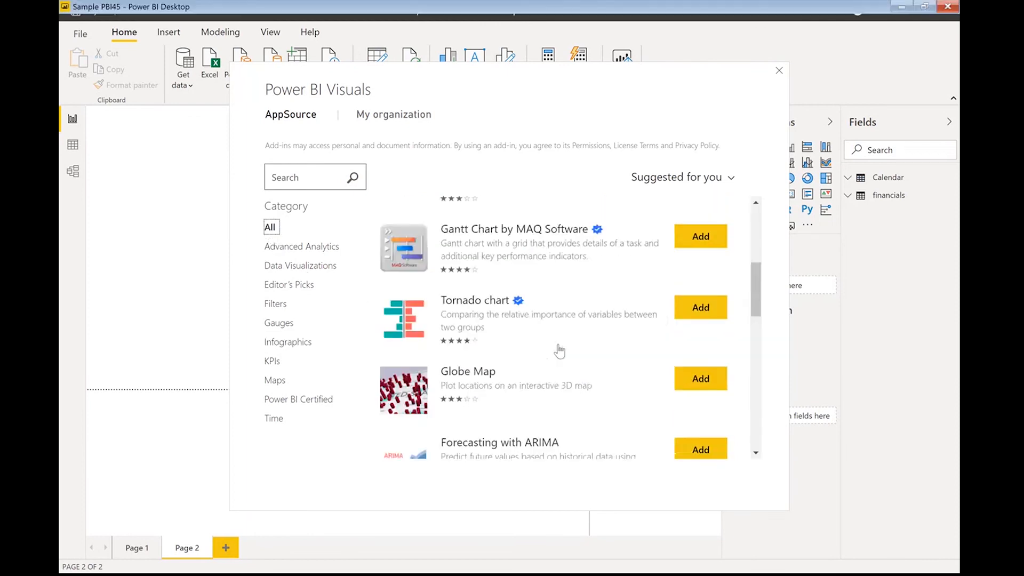
pyautogui.scroll(5, 559, 352)
pyautogui.scroll(-6, 559, 352)
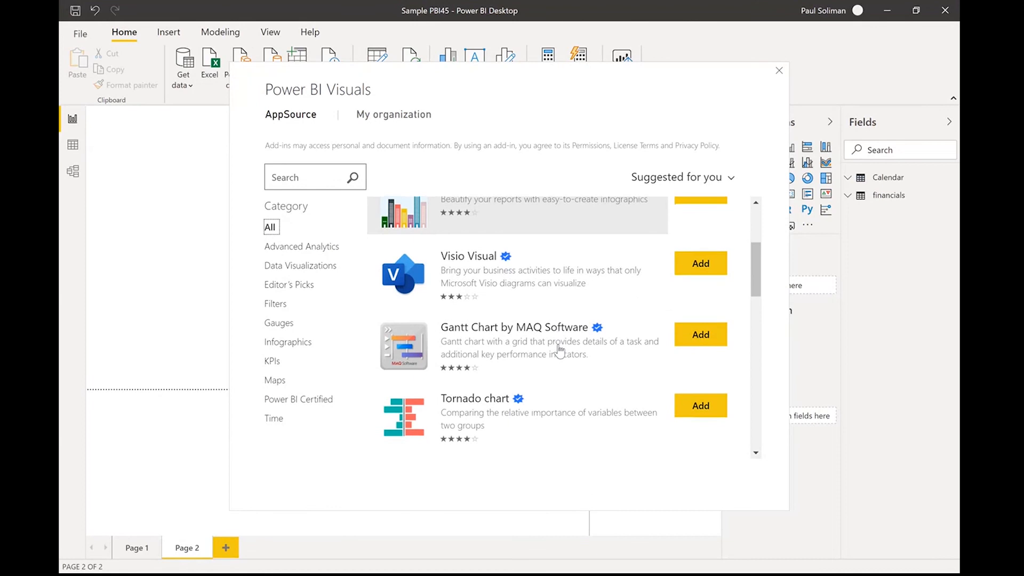
pyautogui.scroll(-6, 559, 352)
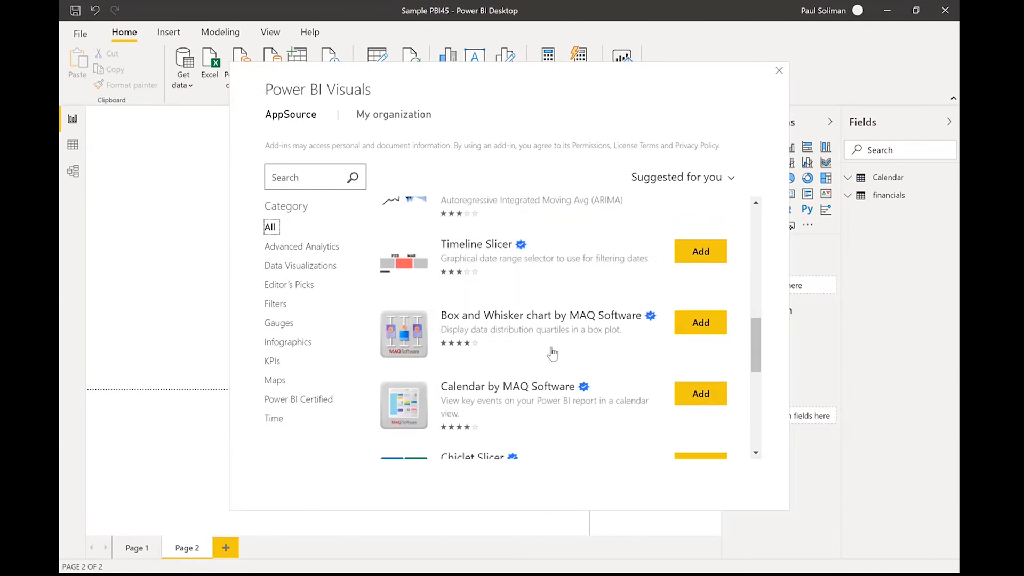
pyautogui.scroll(-2, 559, 379)
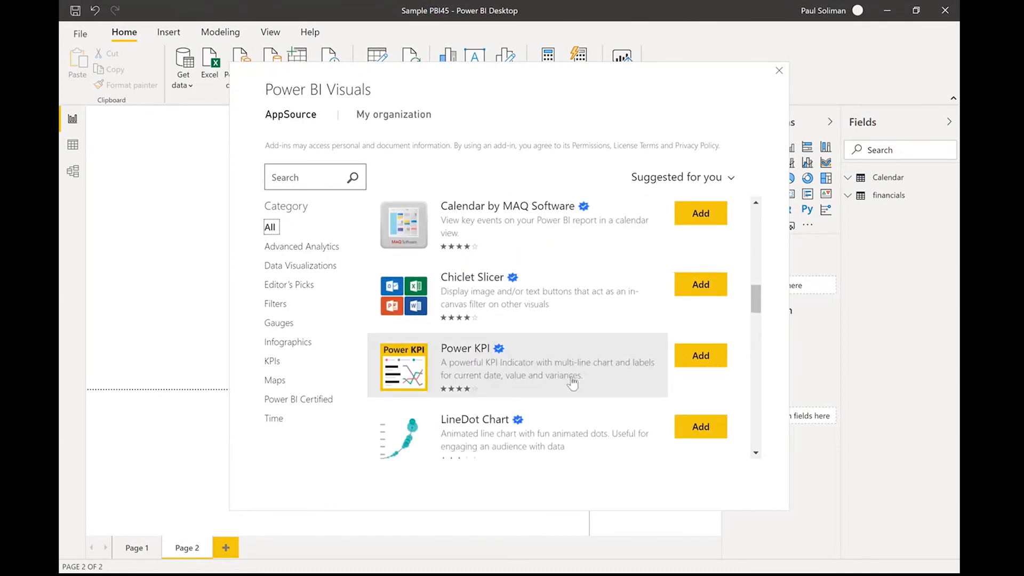
pyautogui.scroll(-5, 569, 379)
pyautogui.scroll(-4, 569, 394)
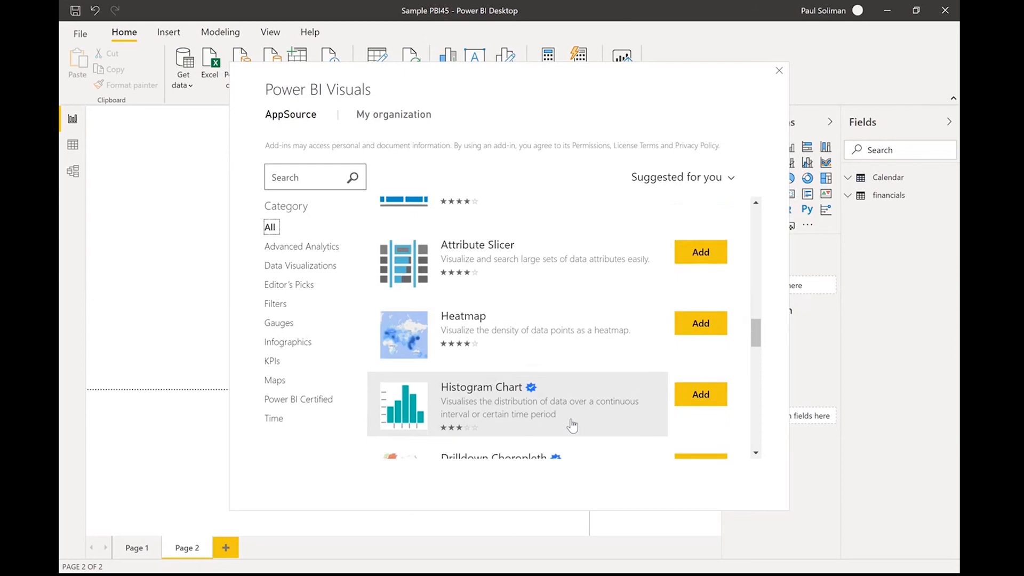
pyautogui.scroll(2, 571, 313)
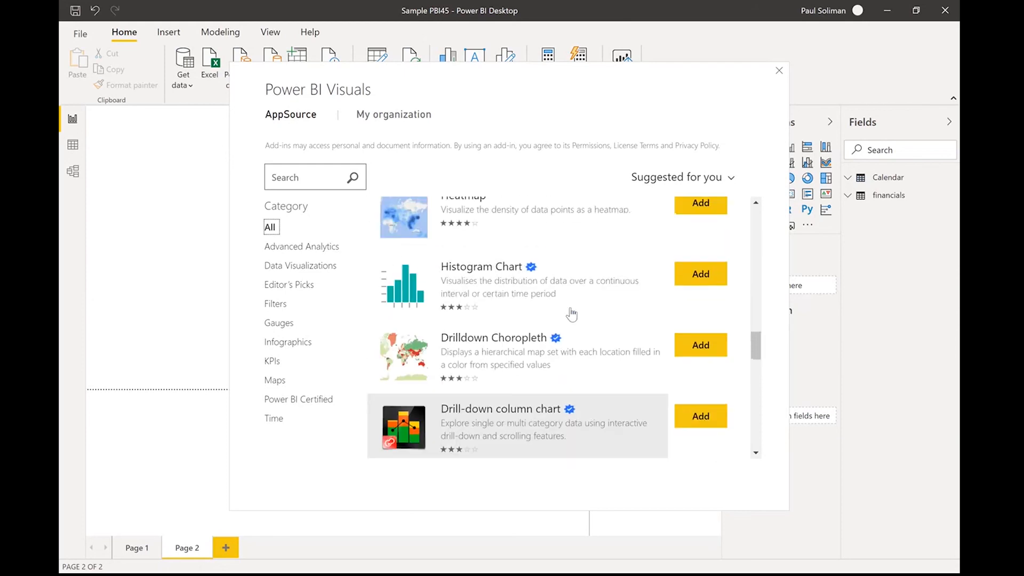
pyautogui.scroll(1, 589, 399)
pyautogui.scroll(-6, 592, 400)
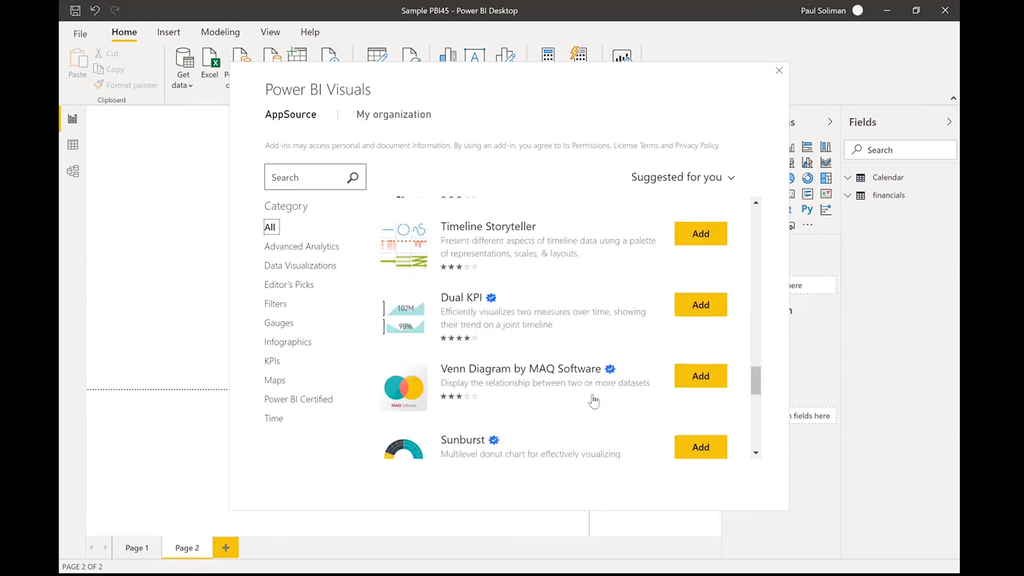
pyautogui.scroll(-2, 564, 320)
pyautogui.scroll(-3, 576, 366)
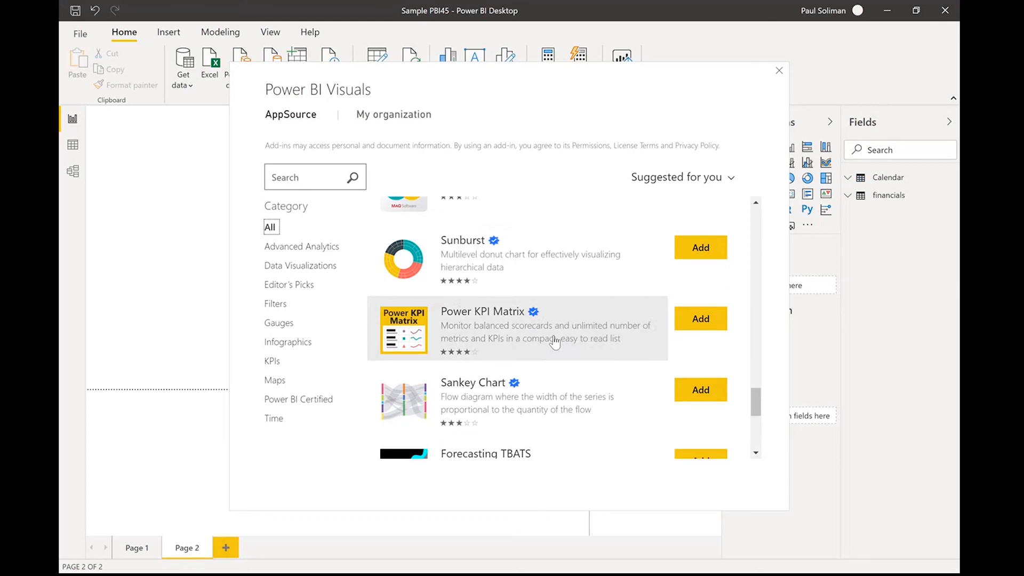
pyautogui.scroll(-3, 569, 408)
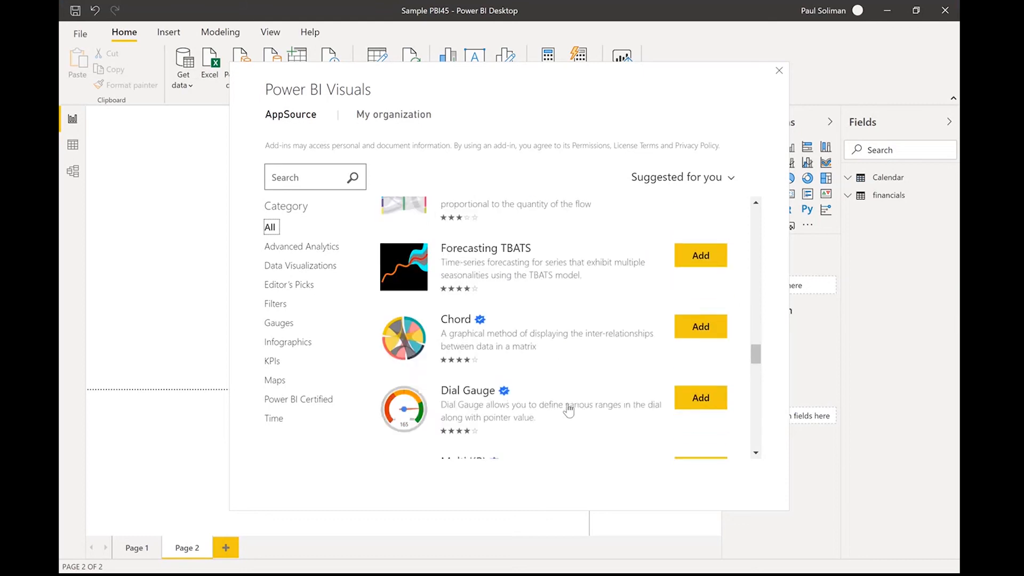
pyautogui.scroll(-1, 568, 410)
pyautogui.scroll(-2, 593, 379)
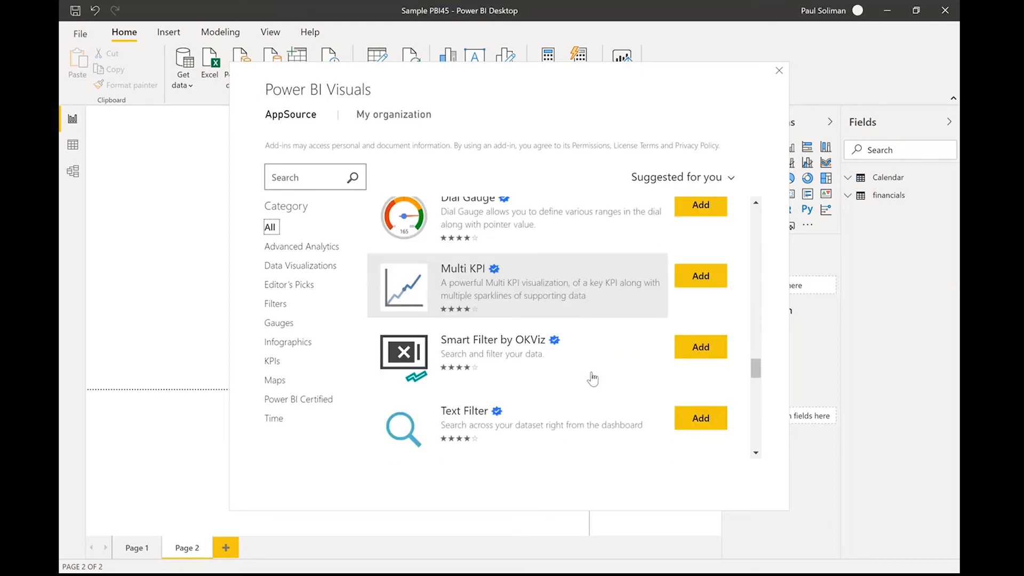
pyautogui.scroll(-3, 593, 378)
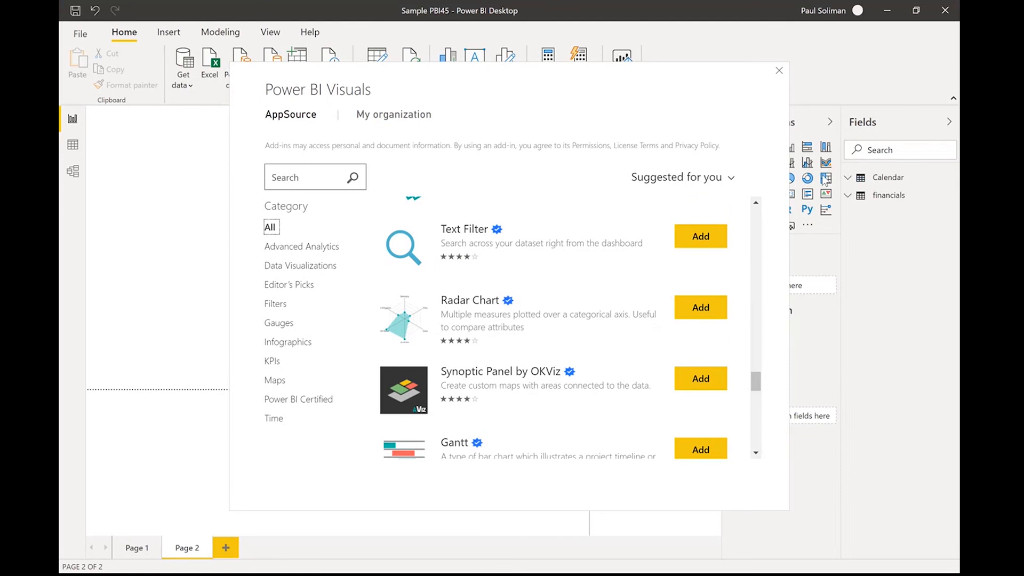
# - Look through the remaining AppSource visuals in the All category, from Radar Chart and Gantt to Mekko Chart, and close the visuals gallery
pyautogui.scroll(-1, 577, 389)
pyautogui.scroll(-4, 576, 389)
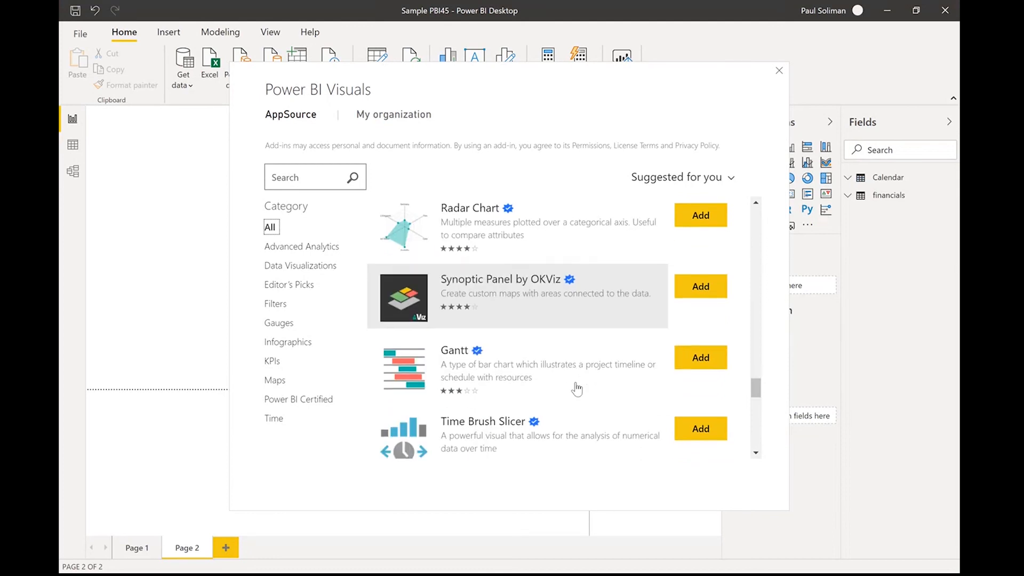
pyautogui.scroll(-3, 576, 389)
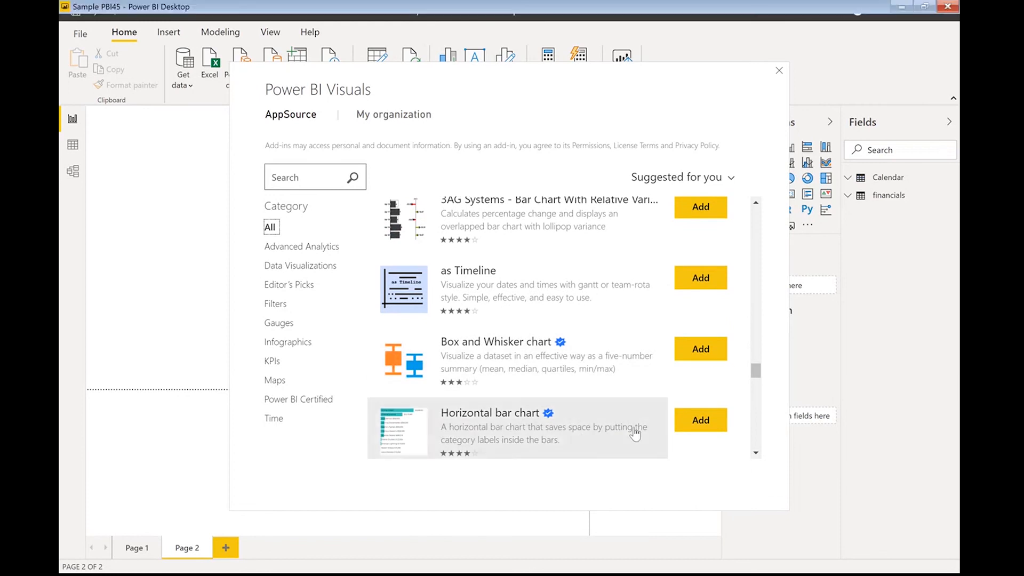
pyautogui.scroll(-4, 634, 432)
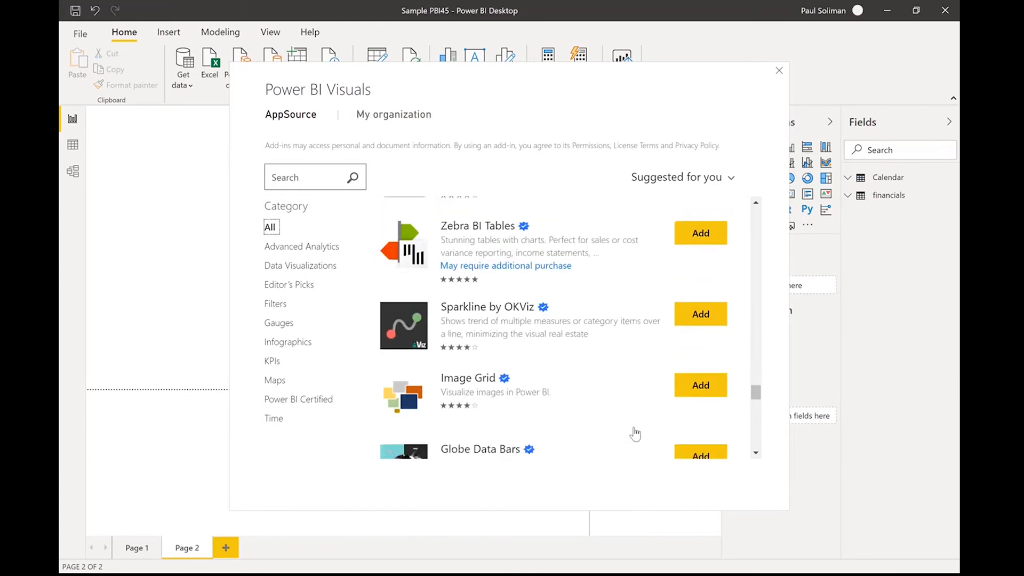
pyautogui.scroll(-5, 634, 434)
pyautogui.scroll(-8, 634, 434)
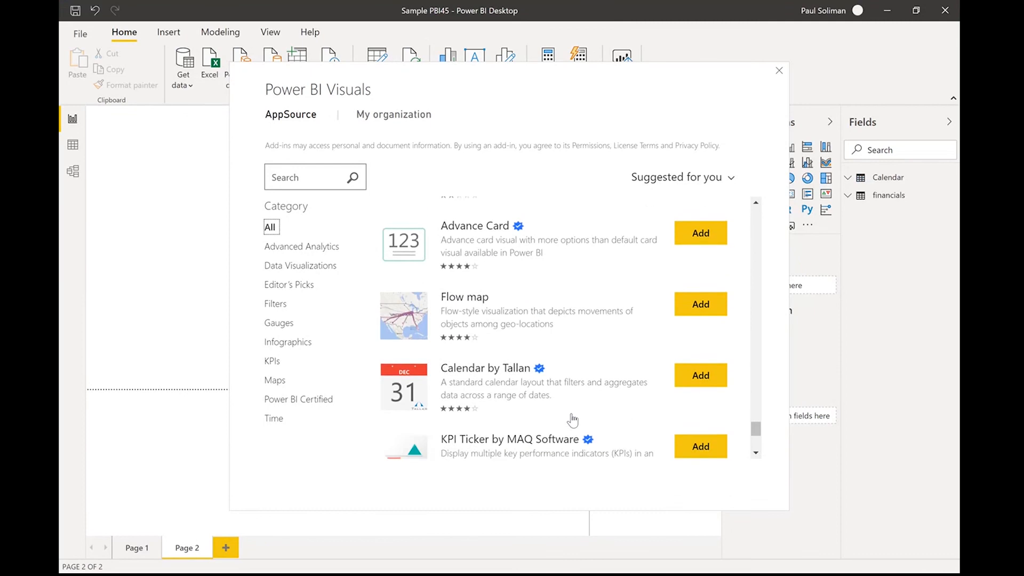
pyautogui.scroll(-4, 572, 421)
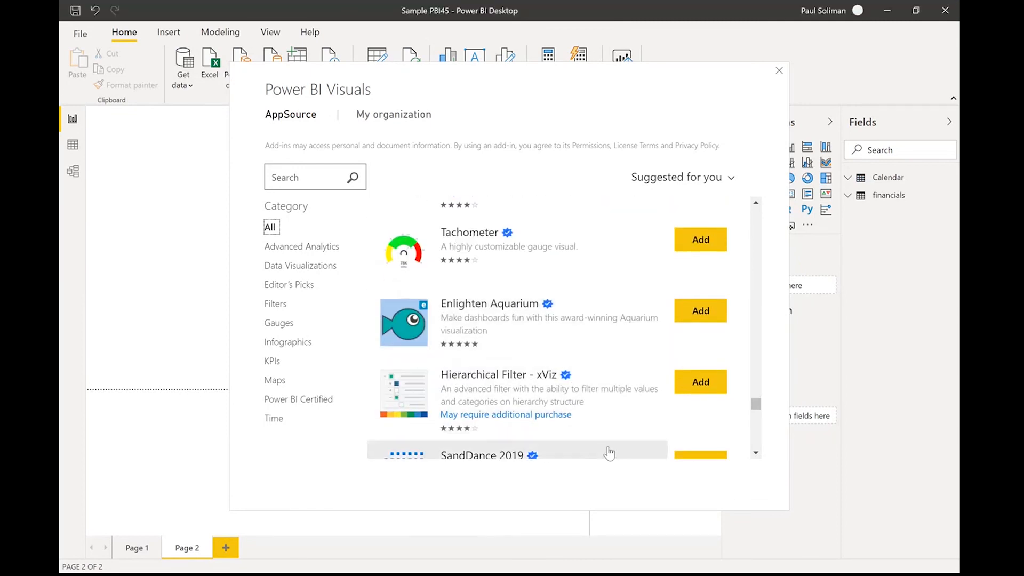
pyautogui.scroll(-5, 608, 451)
pyautogui.scroll(-5, 609, 452)
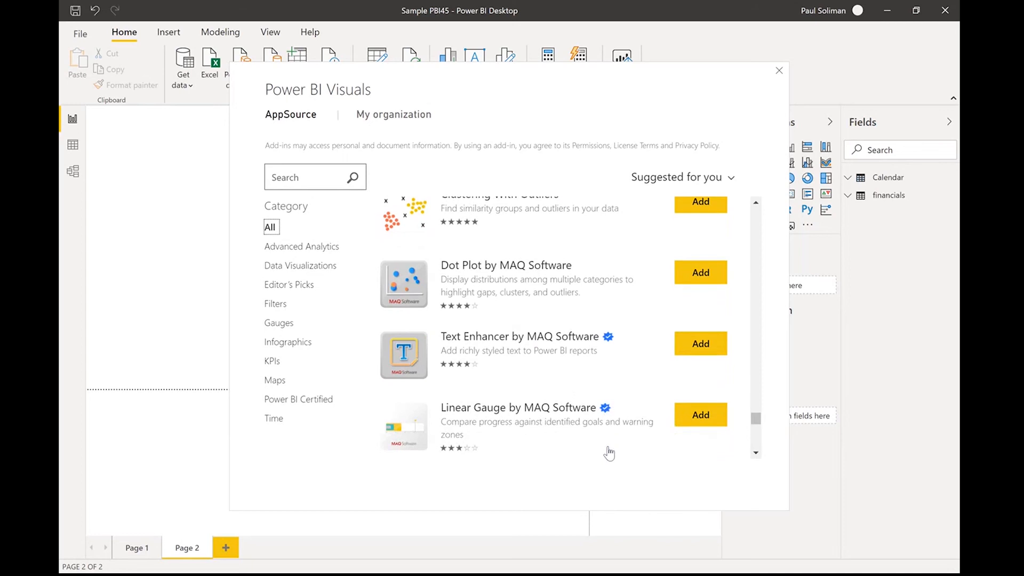
pyautogui.scroll(-2, 608, 452)
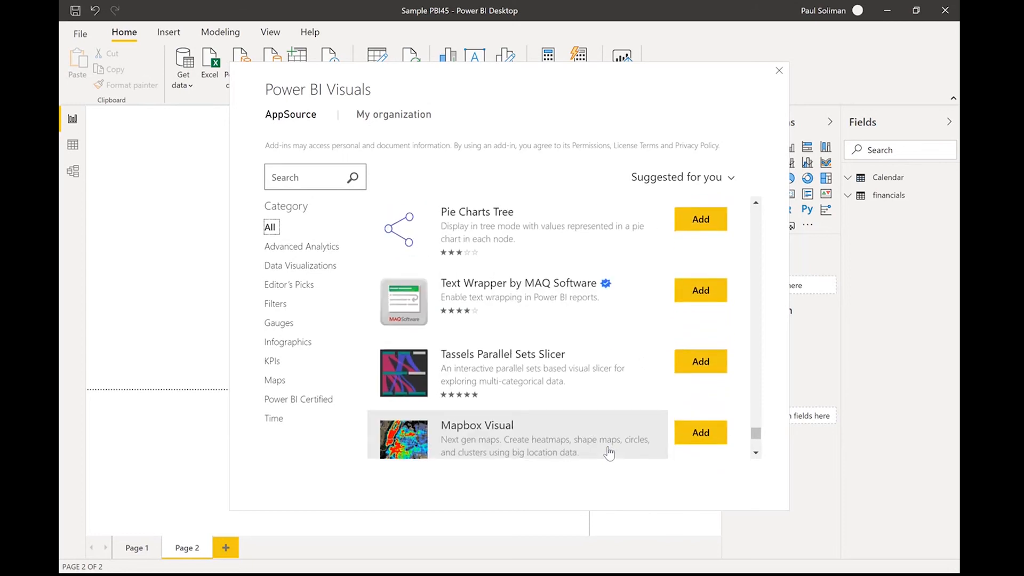
pyautogui.scroll(-4, 608, 451)
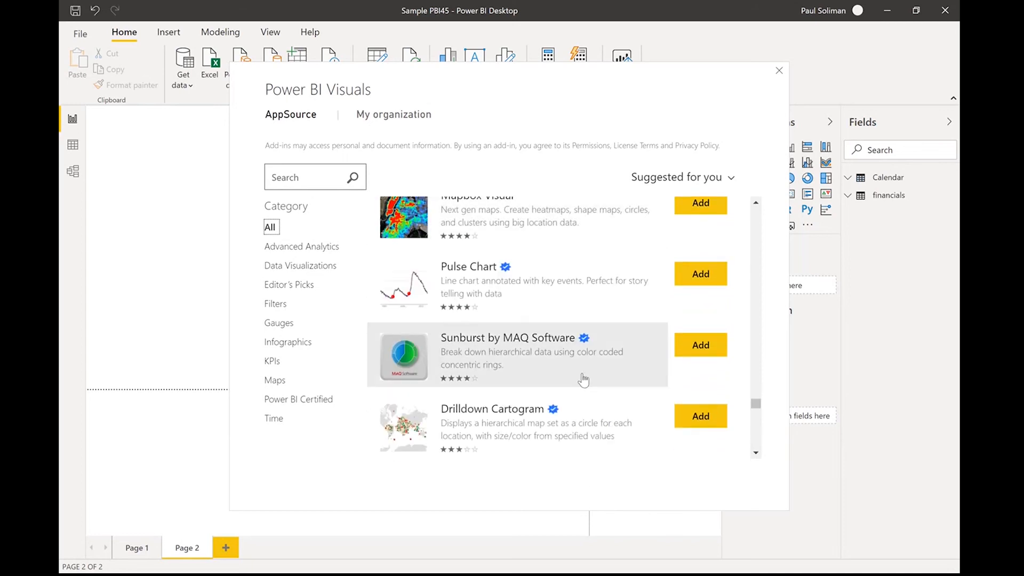
pyautogui.scroll(-4, 583, 379)
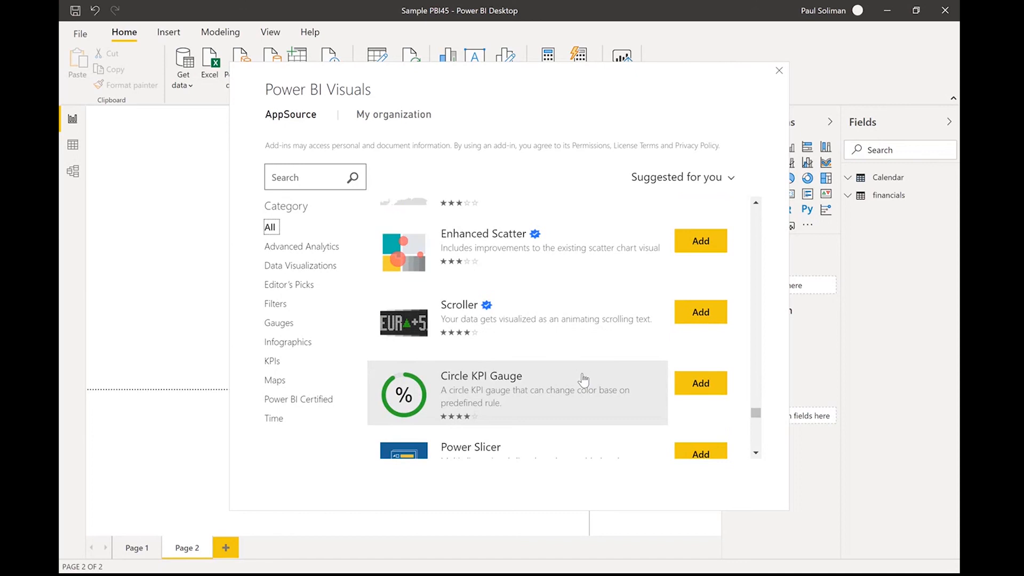
pyautogui.scroll(-2, 584, 379)
pyautogui.scroll(-3, 514, 421)
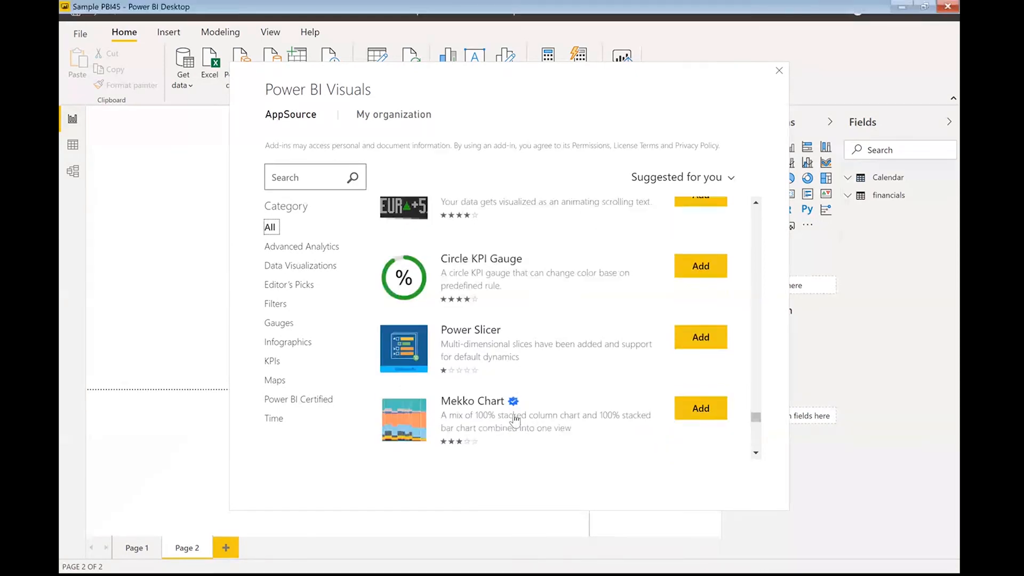
pyautogui.click(779, 70)
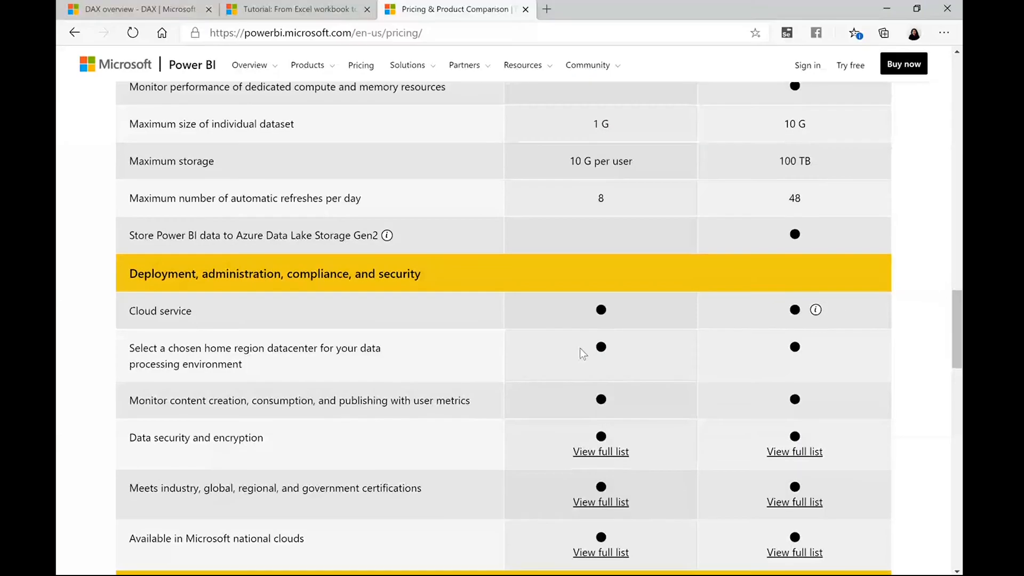
# - Examine the licensing differences and deployment rows for Power BI Pro and Premium on the Power BI pricing page in the browser
pyautogui.scroll(3, 580, 349)
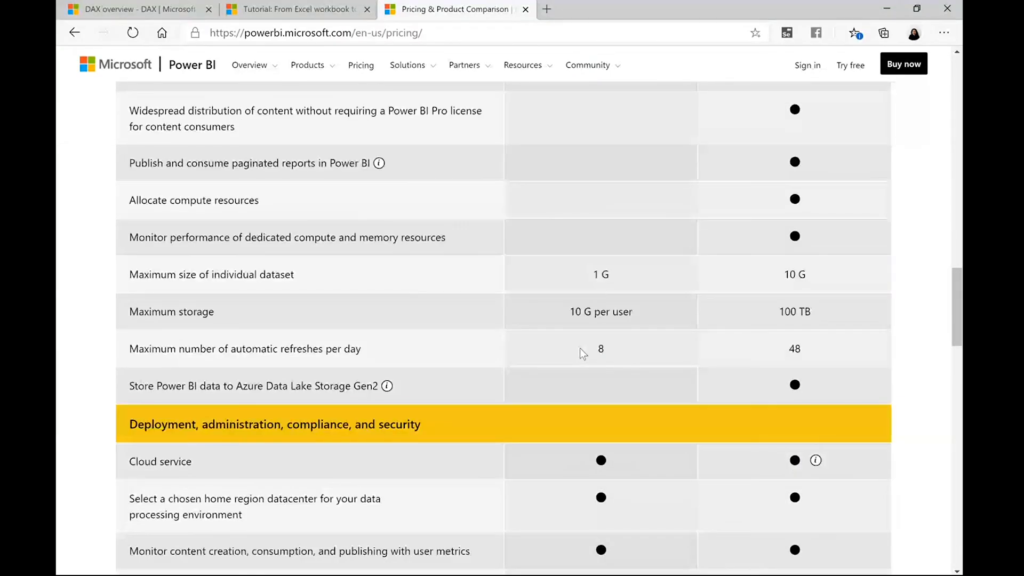
pyautogui.scroll(9, 580, 347)
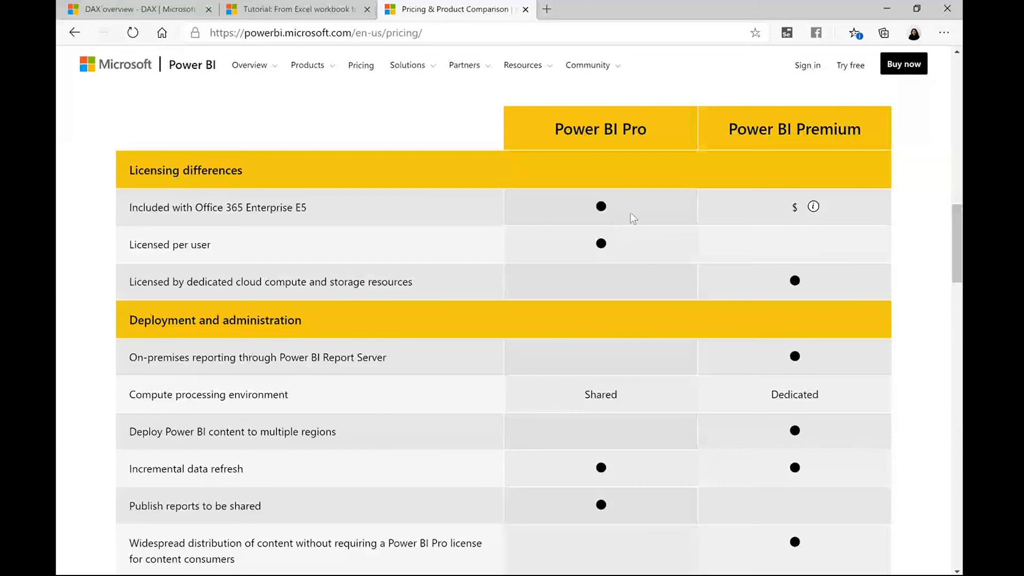
pyautogui.scroll(-1, 630, 212)
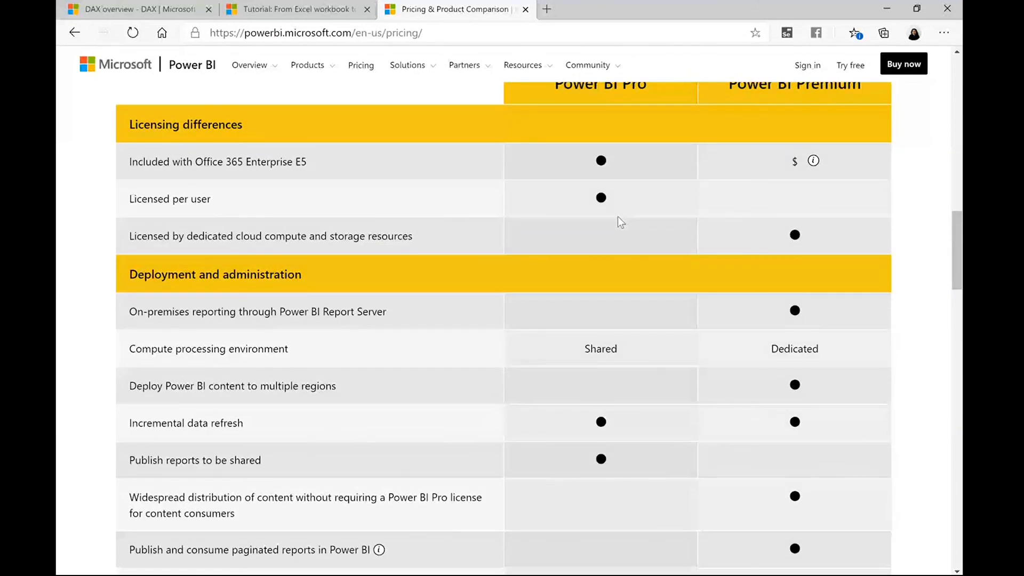
pyautogui.scroll(-1, 620, 221)
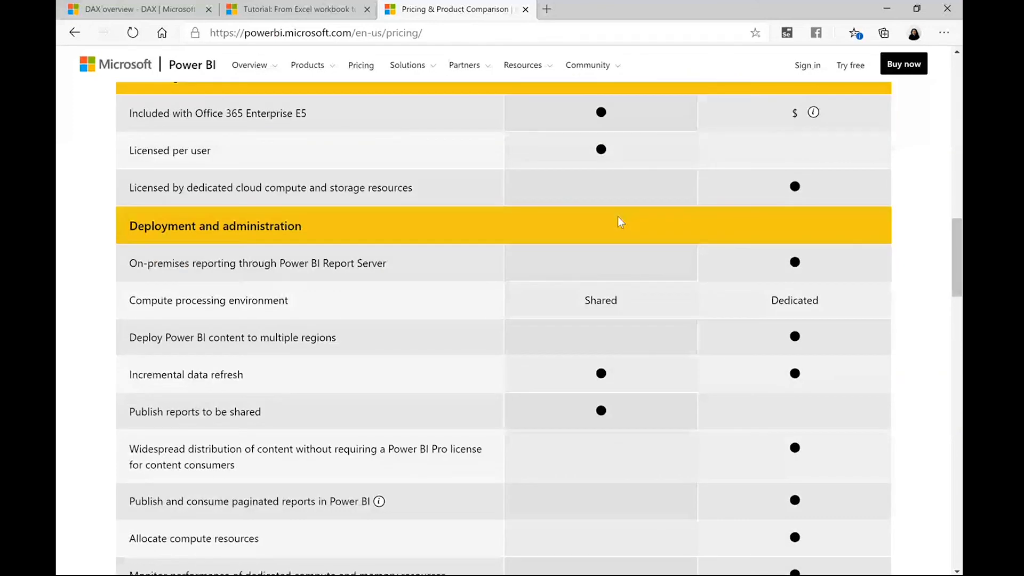
pyautogui.scroll(2, 583, 308)
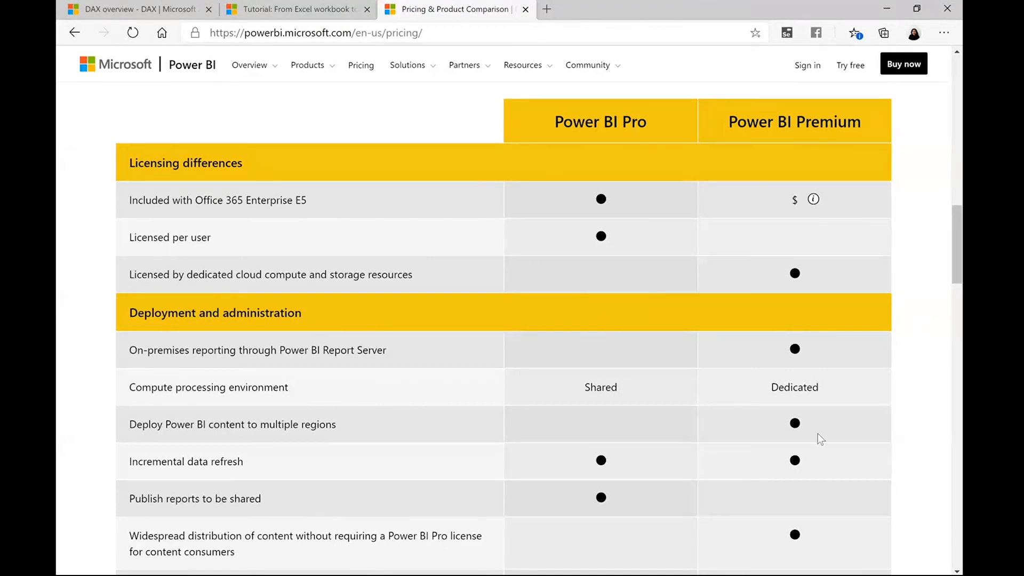
pyautogui.hotkey('alt', 'Tab')
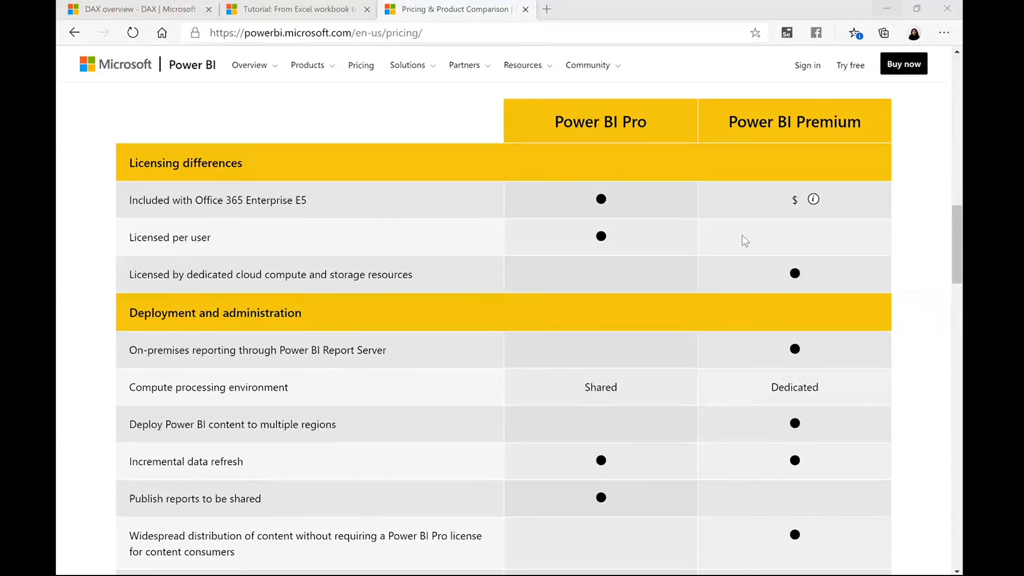
pyautogui.click(506, 379)
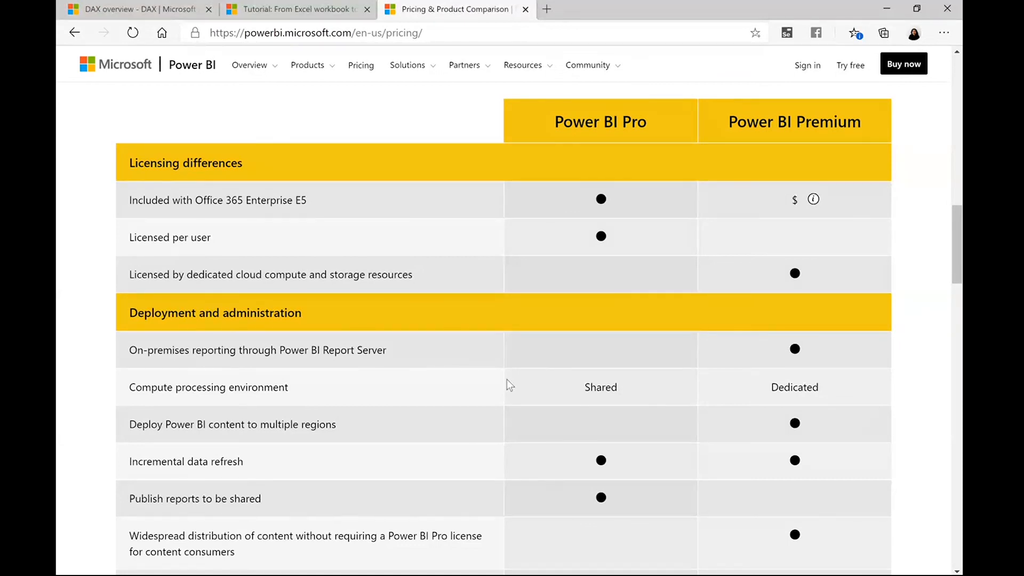
# - Compare Power BI Pro and Premium across the whole features table, including the security, data prep, modeling and content consumption sections
pyautogui.scroll(-1, 419, 533)
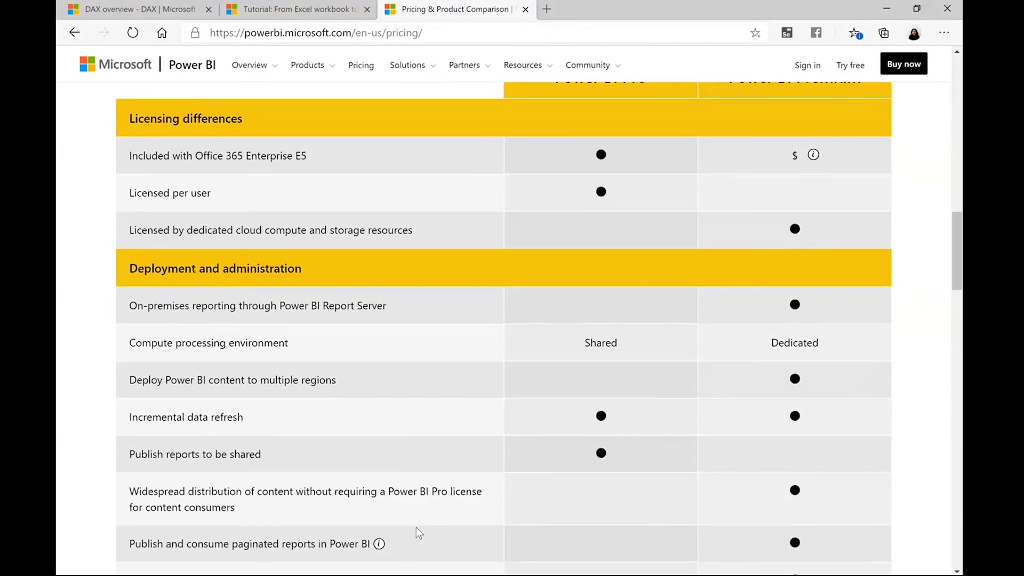
pyautogui.scroll(4, 603, 299)
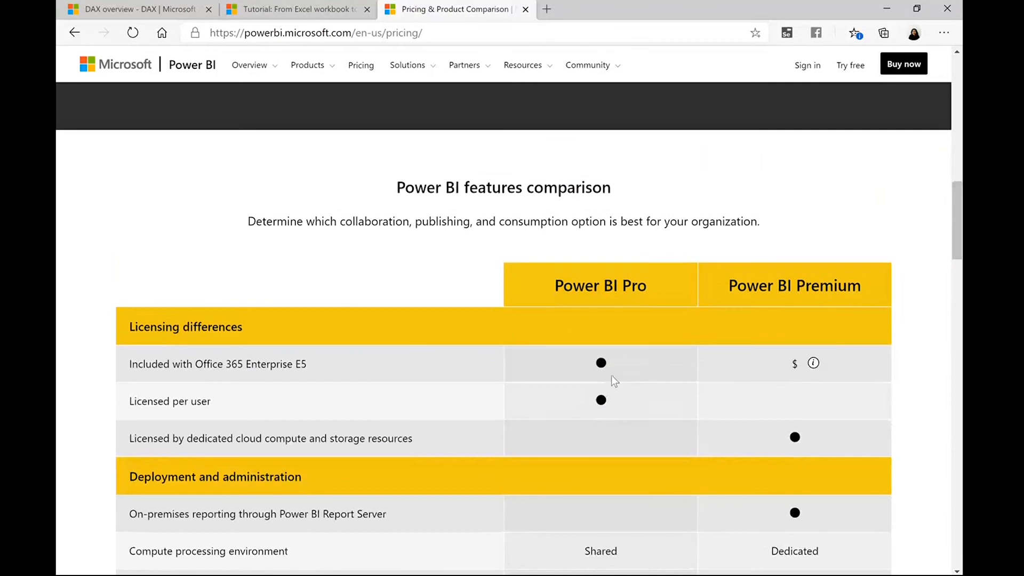
pyautogui.scroll(-7, 613, 380)
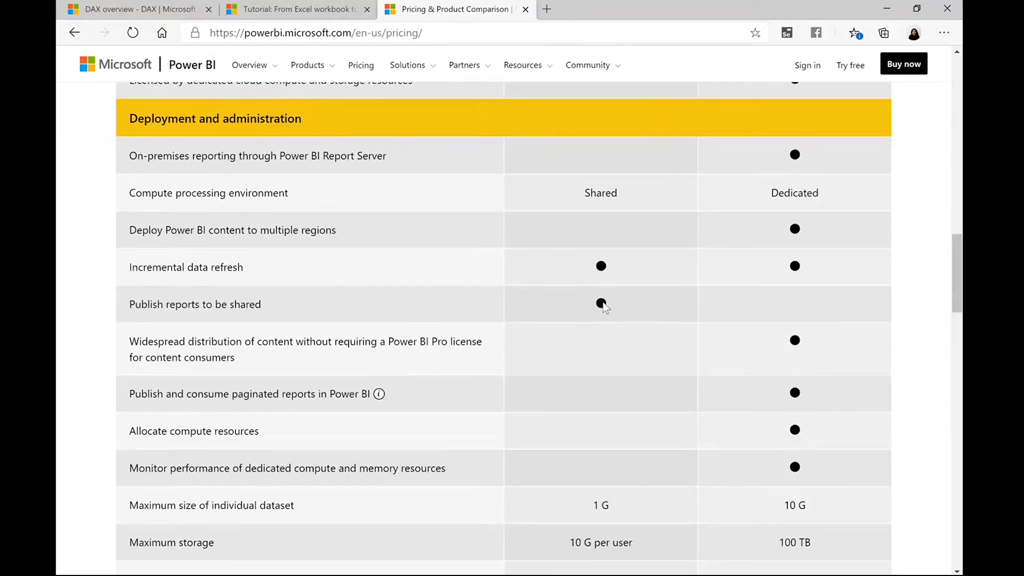
pyautogui.scroll(-3, 635, 340)
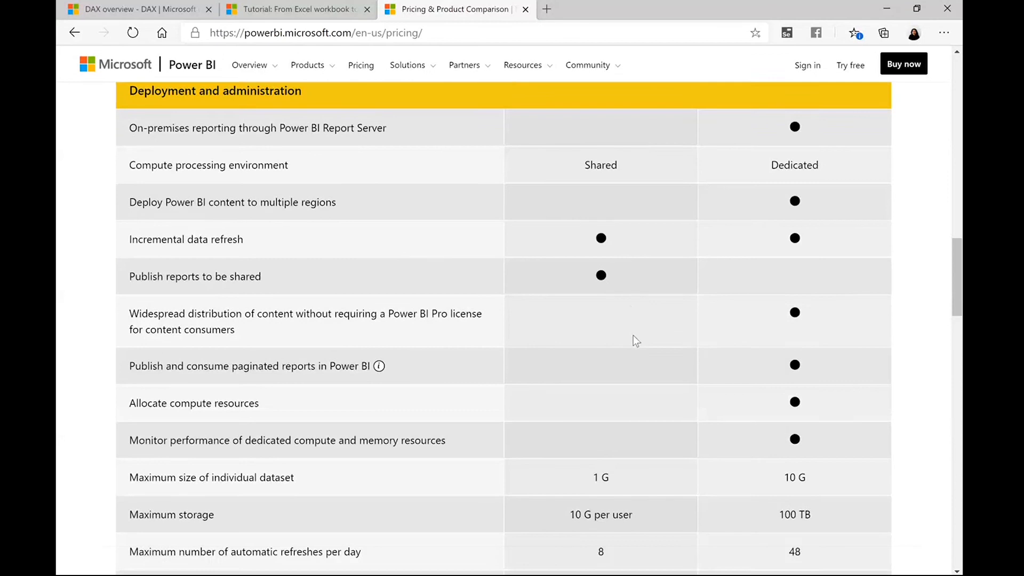
pyautogui.scroll(-5, 604, 493)
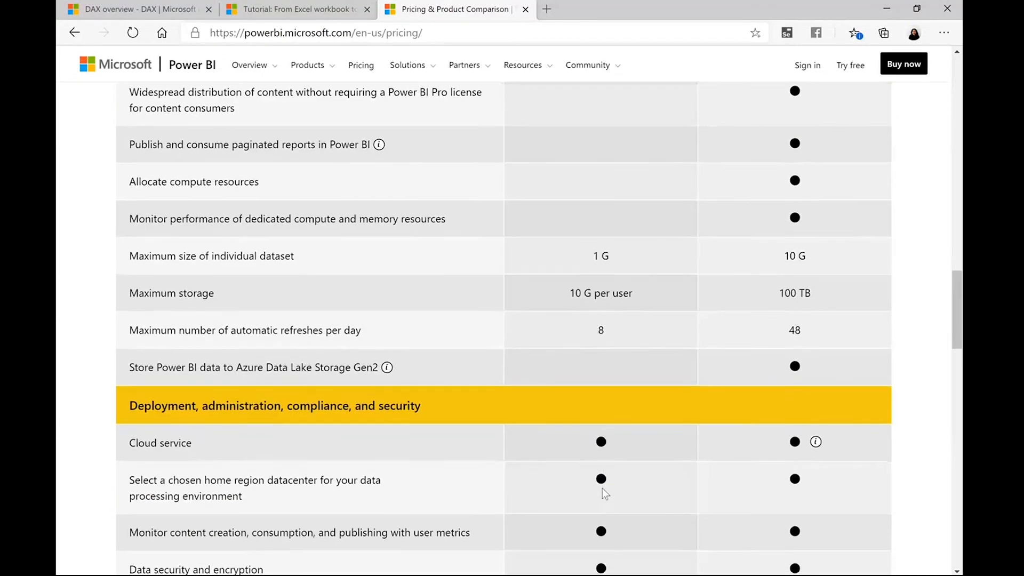
pyautogui.scroll(-2, 602, 490)
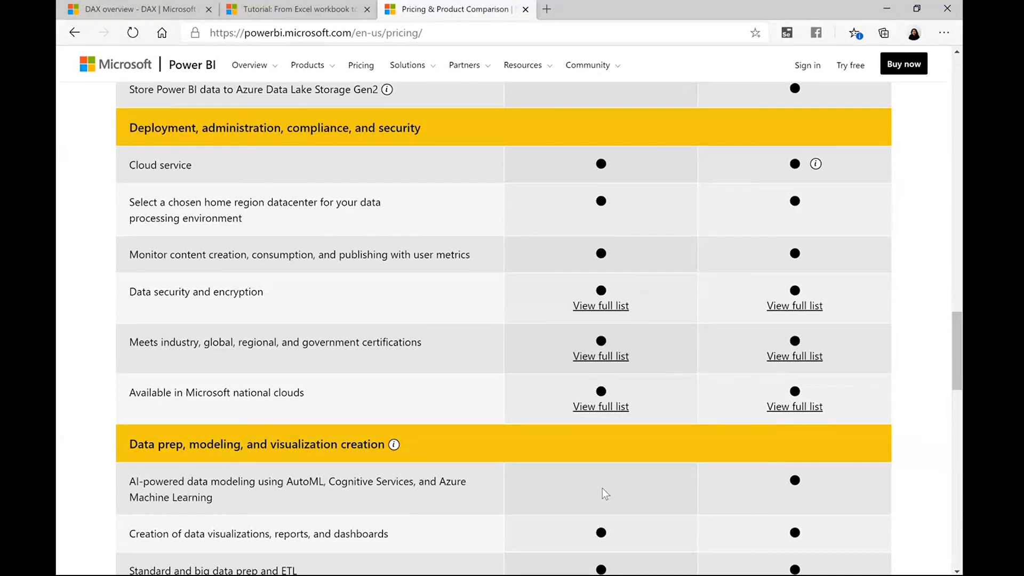
pyautogui.scroll(15, 603, 488)
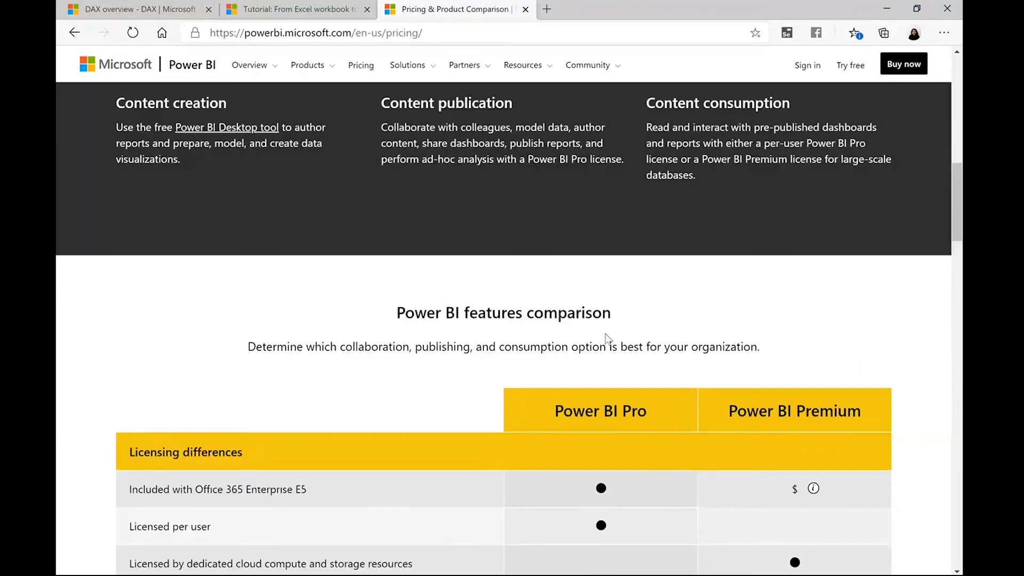
pyautogui.scroll(-20, 648, 468)
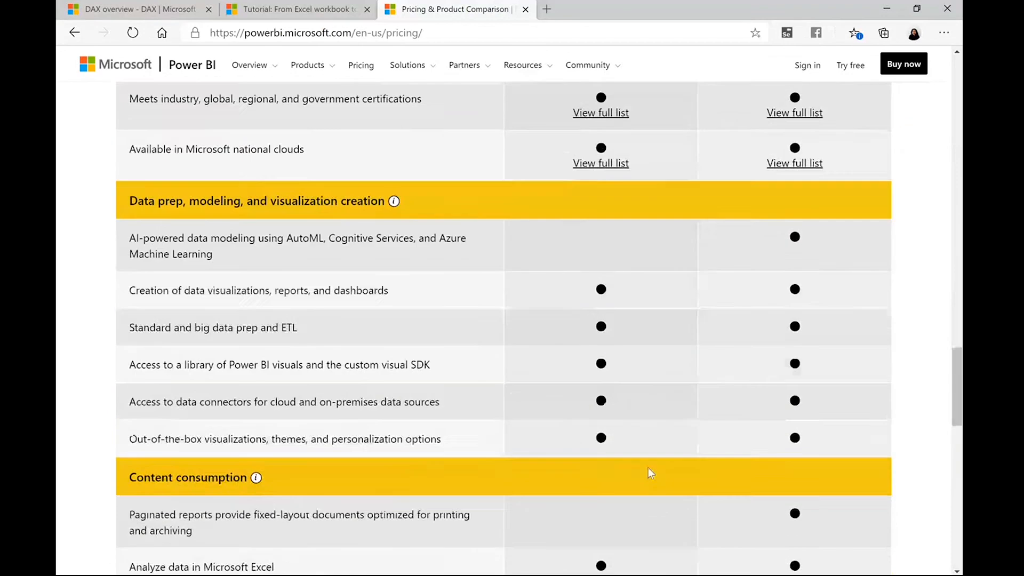
pyautogui.scroll(-1, 648, 470)
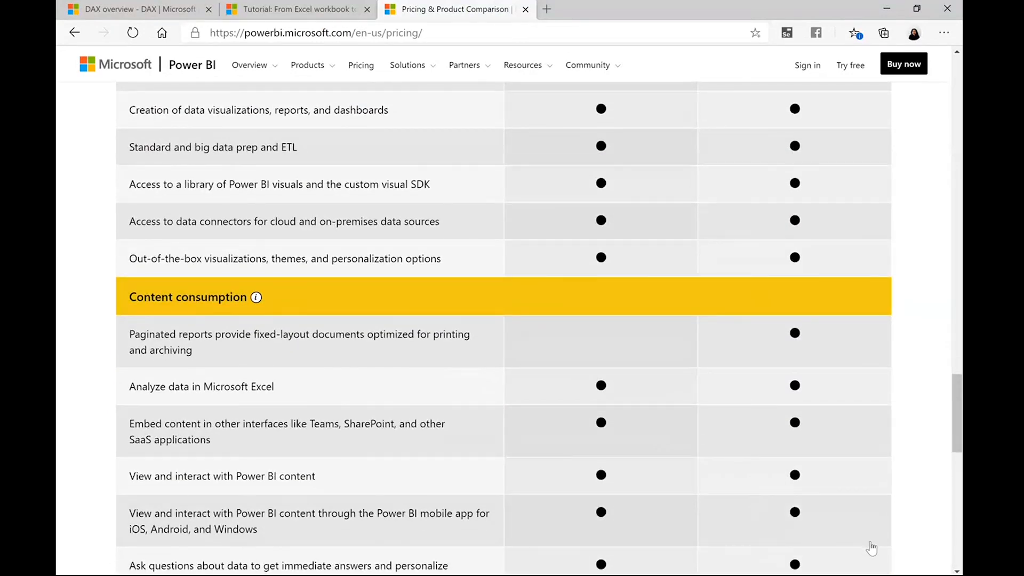
pyautogui.scroll(15, 744, 314)
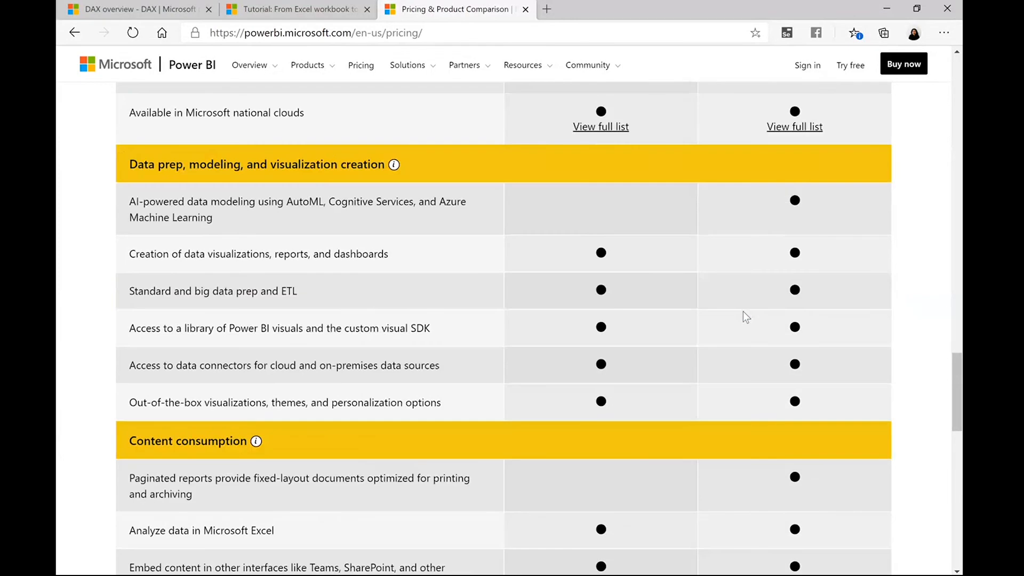
# - Review how Pro and Premium differ in licensing, compute environment, report sharing, dataset size, storage and automatic refreshes
pyautogui.scroll(2, 743, 312)
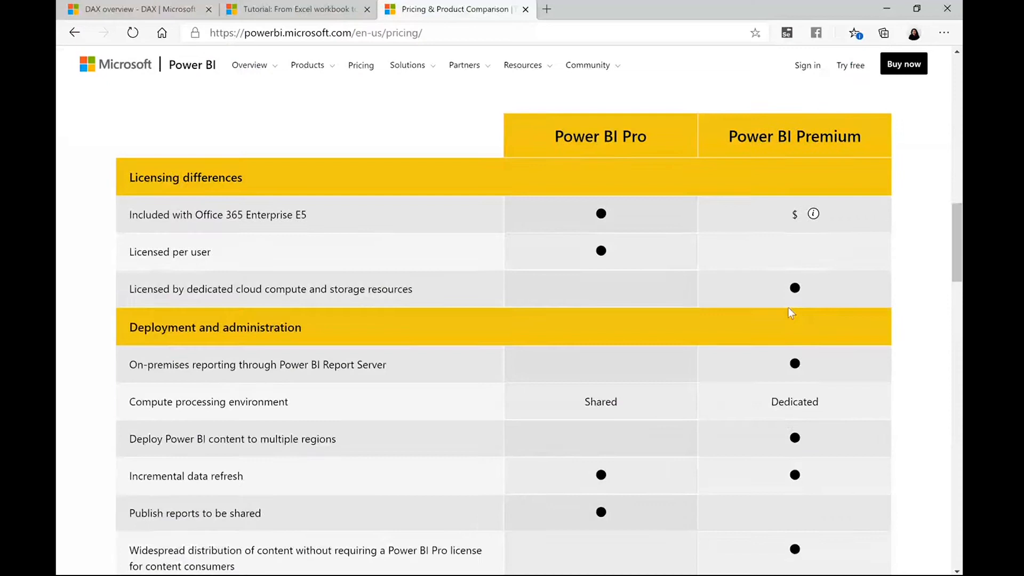
pyautogui.scroll(6, 789, 312)
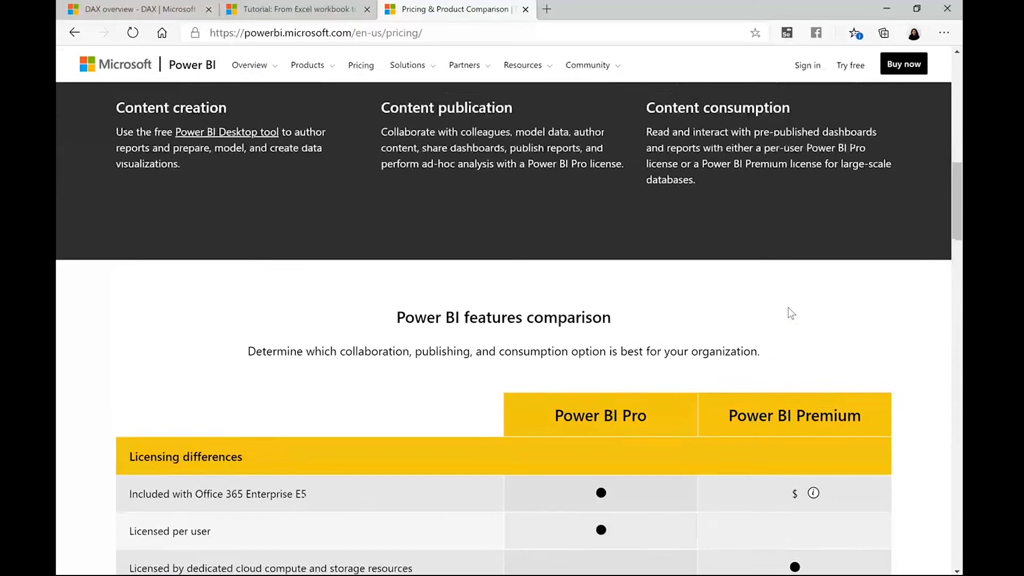
pyautogui.scroll(-1, 789, 312)
pyautogui.scroll(-4, 791, 313)
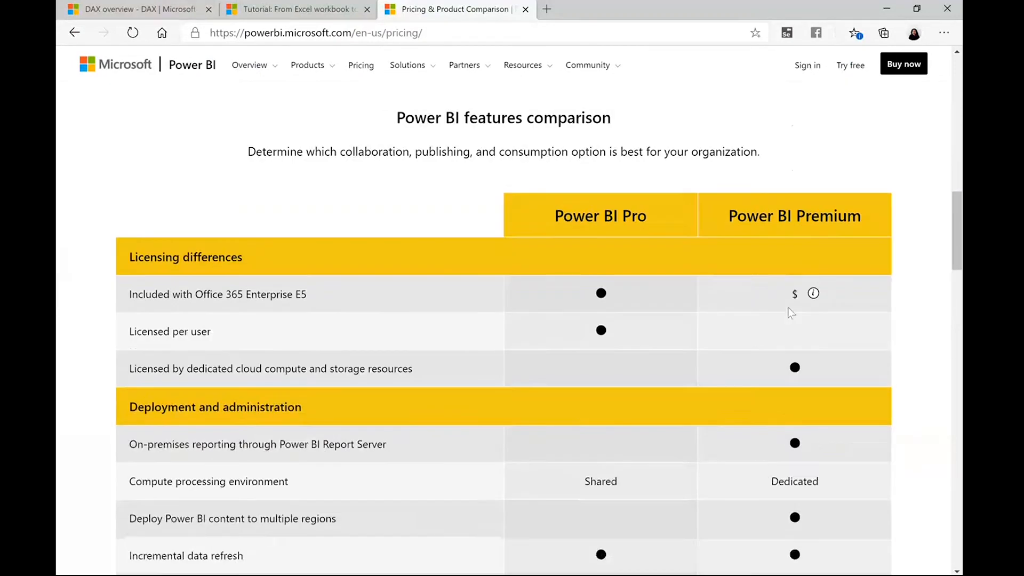
pyautogui.scroll(-3, 790, 313)
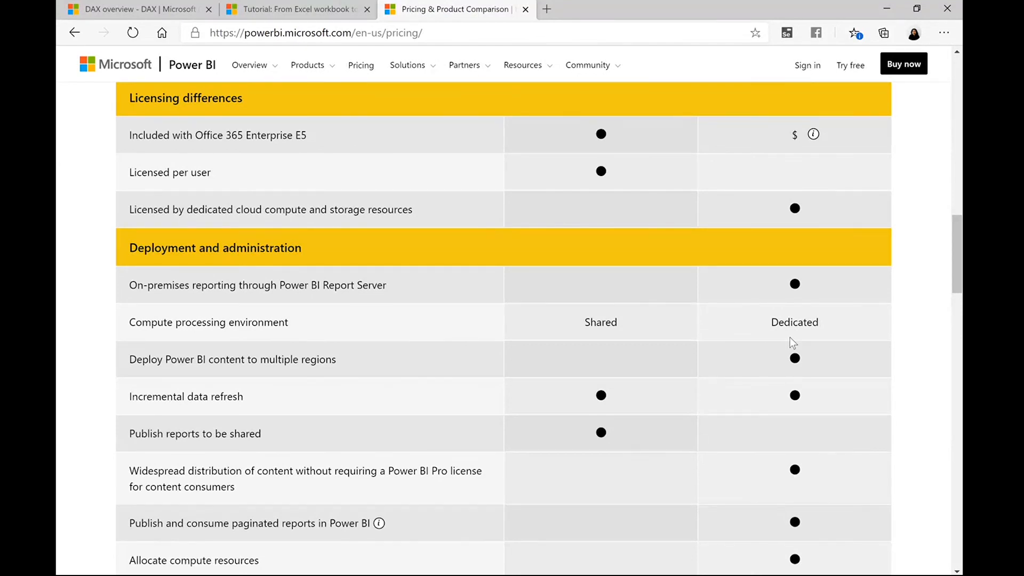
pyautogui.scroll(-1, 744, 354)
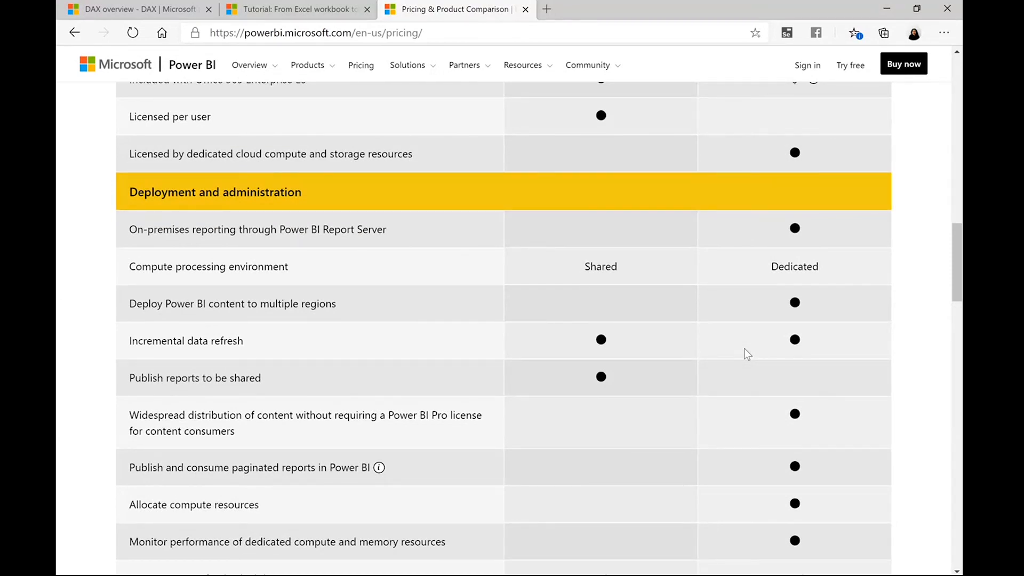
pyautogui.scroll(2, 783, 360)
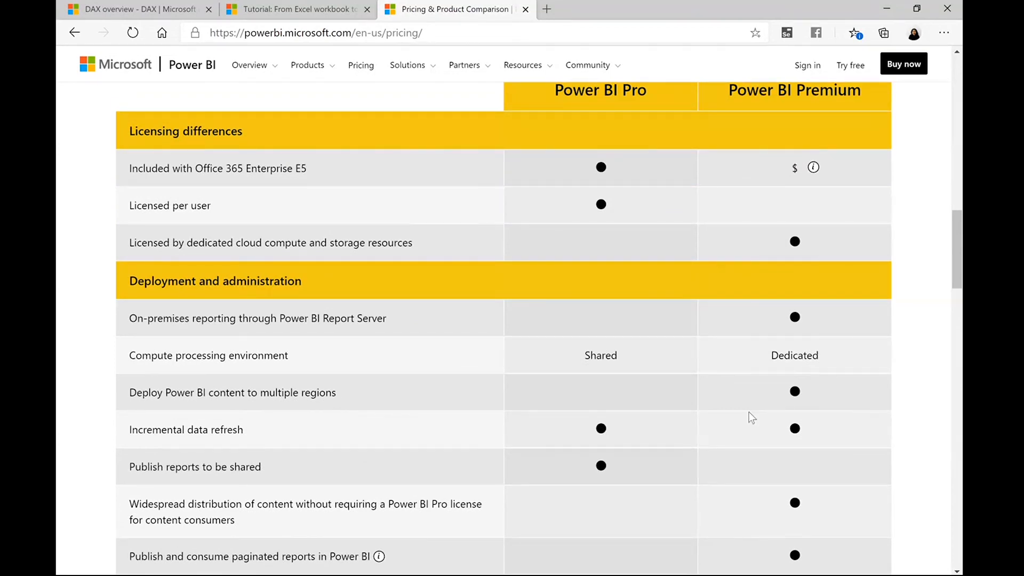
pyautogui.scroll(3, 748, 413)
pyautogui.scroll(-7, 749, 413)
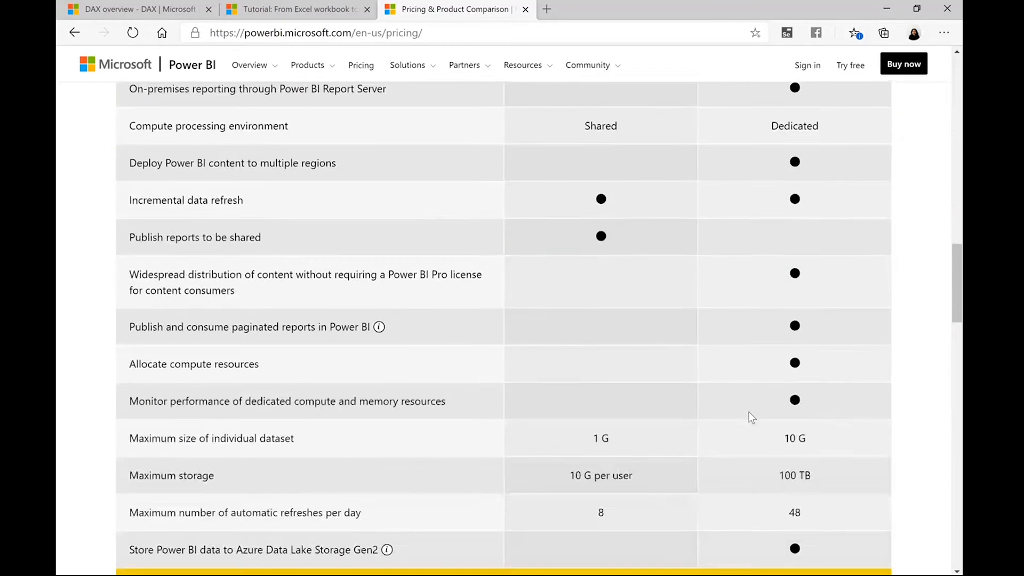
# - Check the Pro and Premium rows for report distribution, dataset size, storage and refresh limits, through the compliance and security section
pyautogui.scroll(-1, 749, 412)
pyautogui.scroll(-1, 748, 412)
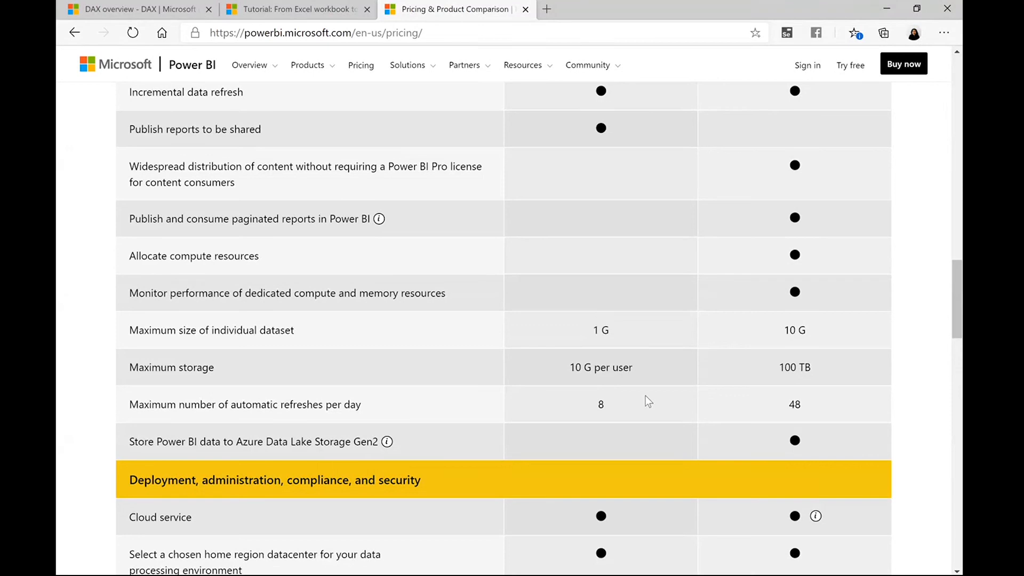
pyautogui.scroll(5, 784, 328)
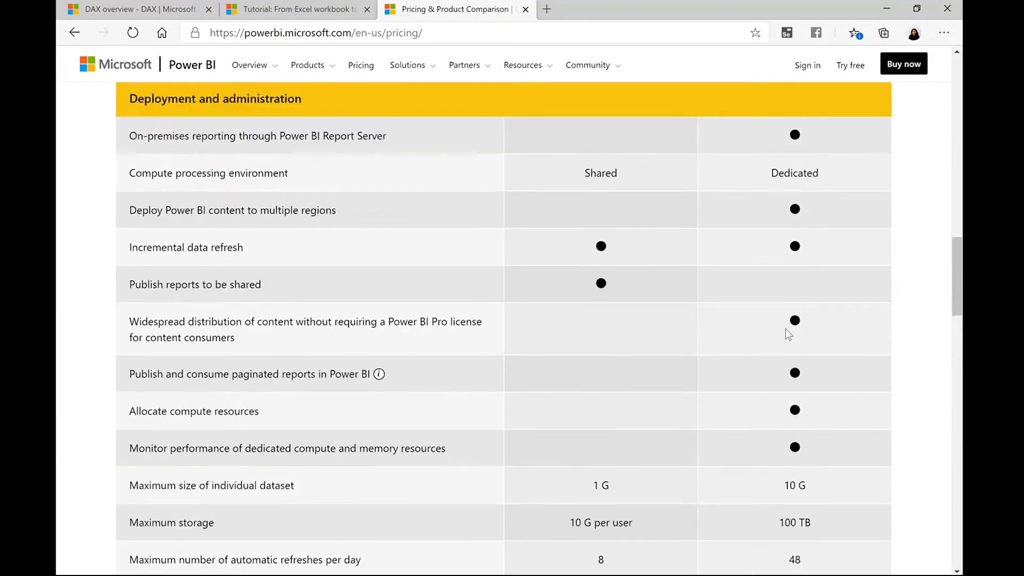
pyautogui.scroll(-2, 788, 335)
pyautogui.scroll(-5, 788, 335)
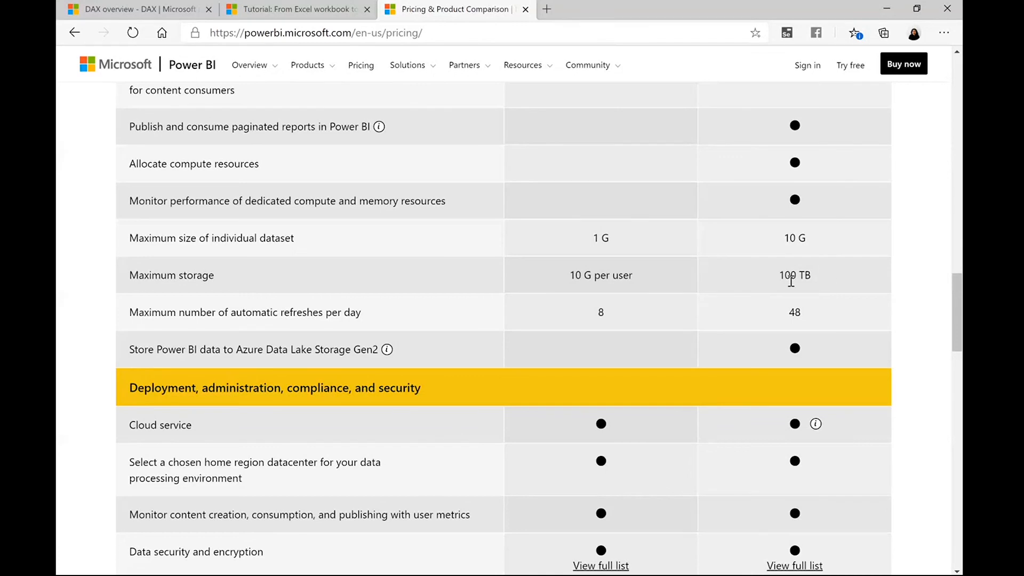
pyautogui.scroll(-3, 767, 357)
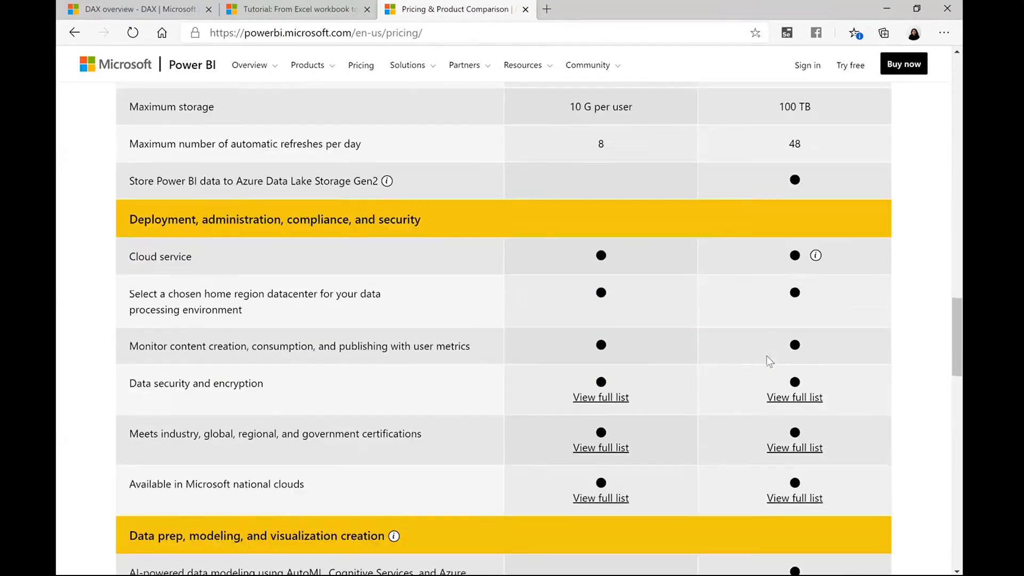
# - Return to the Power BI Pro and Power BI Premium plan cards and compare their monthly prices and included capabilities
pyautogui.scroll(20, 766, 356)
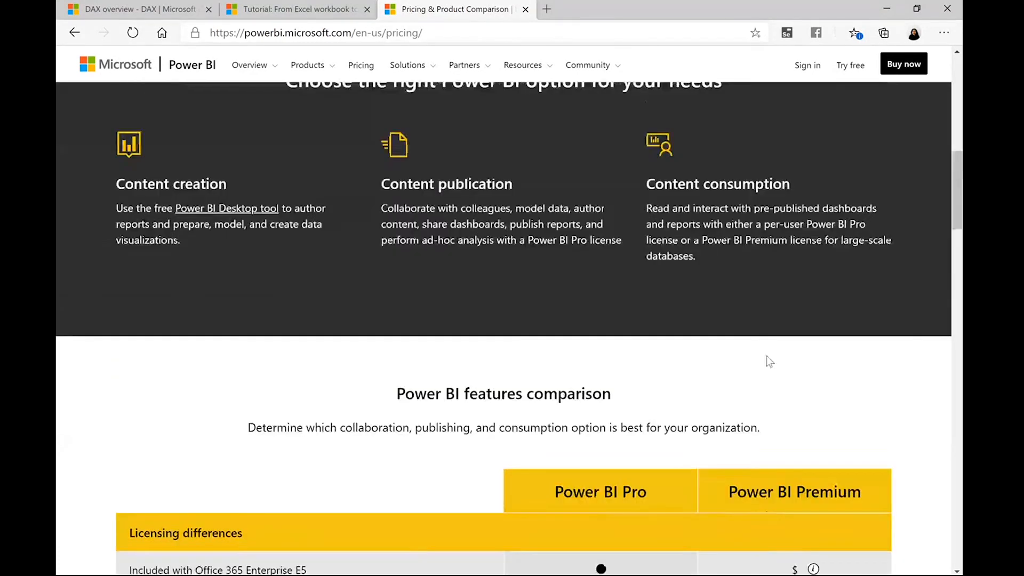
pyautogui.scroll(-6, 812, 330)
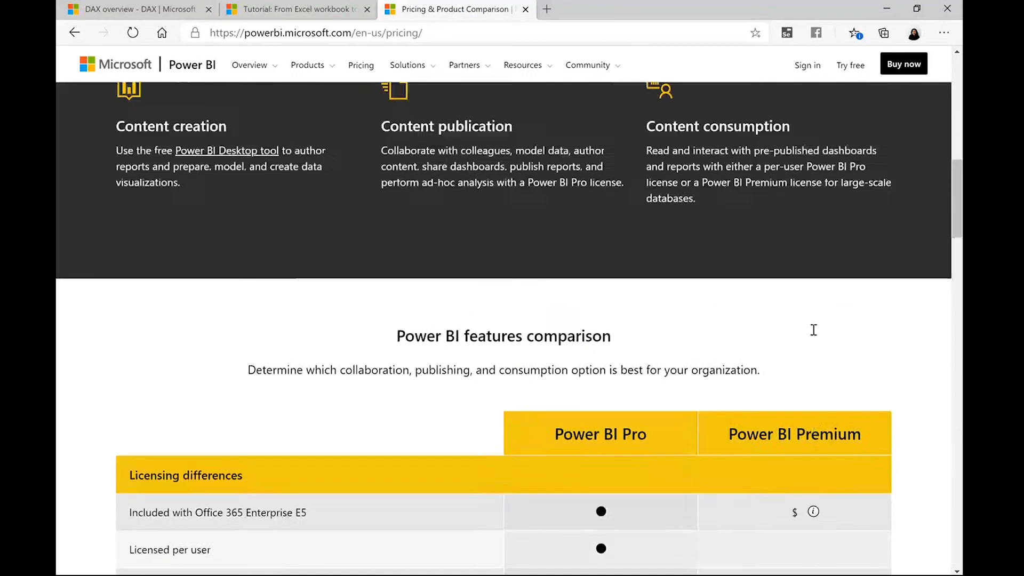
pyautogui.scroll(13, 812, 330)
pyautogui.scroll(-4, 713, 377)
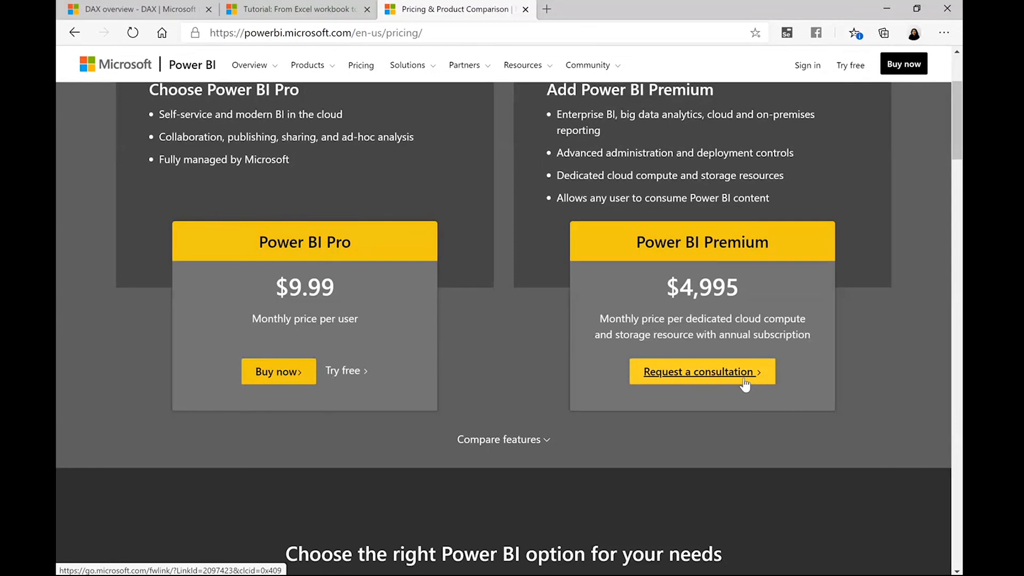
pyautogui.scroll(-2, 743, 386)
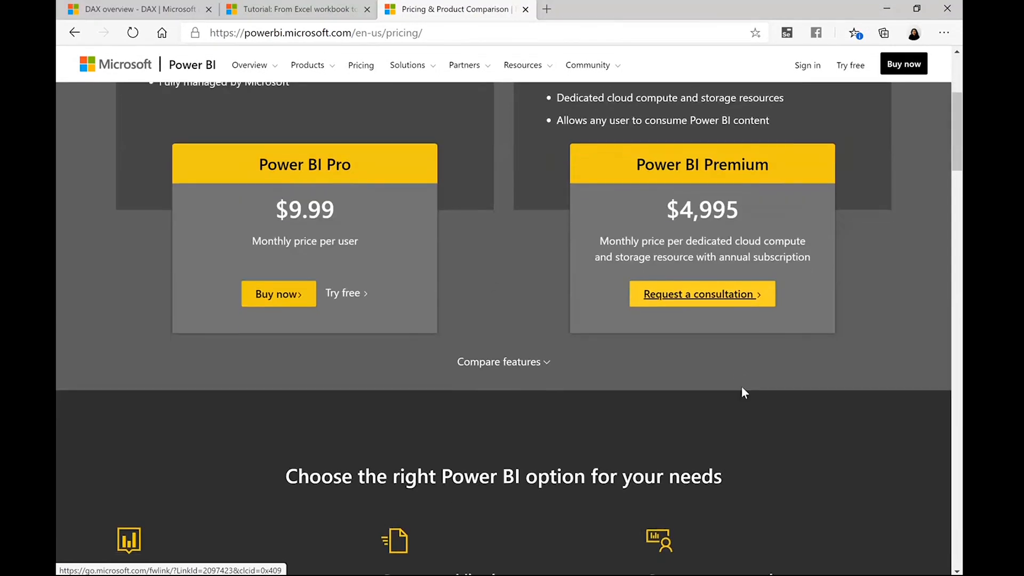
pyautogui.scroll(2, 741, 391)
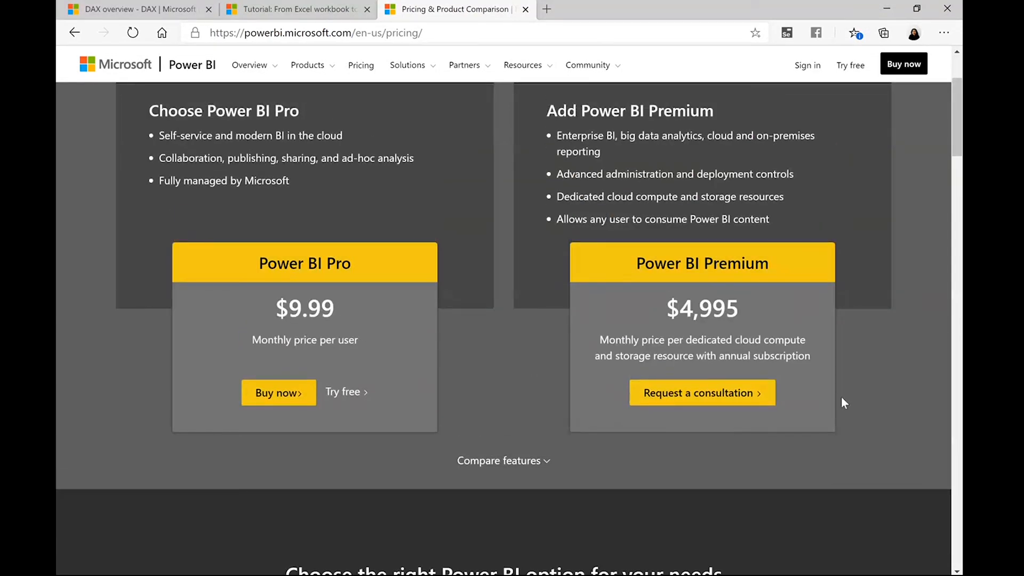